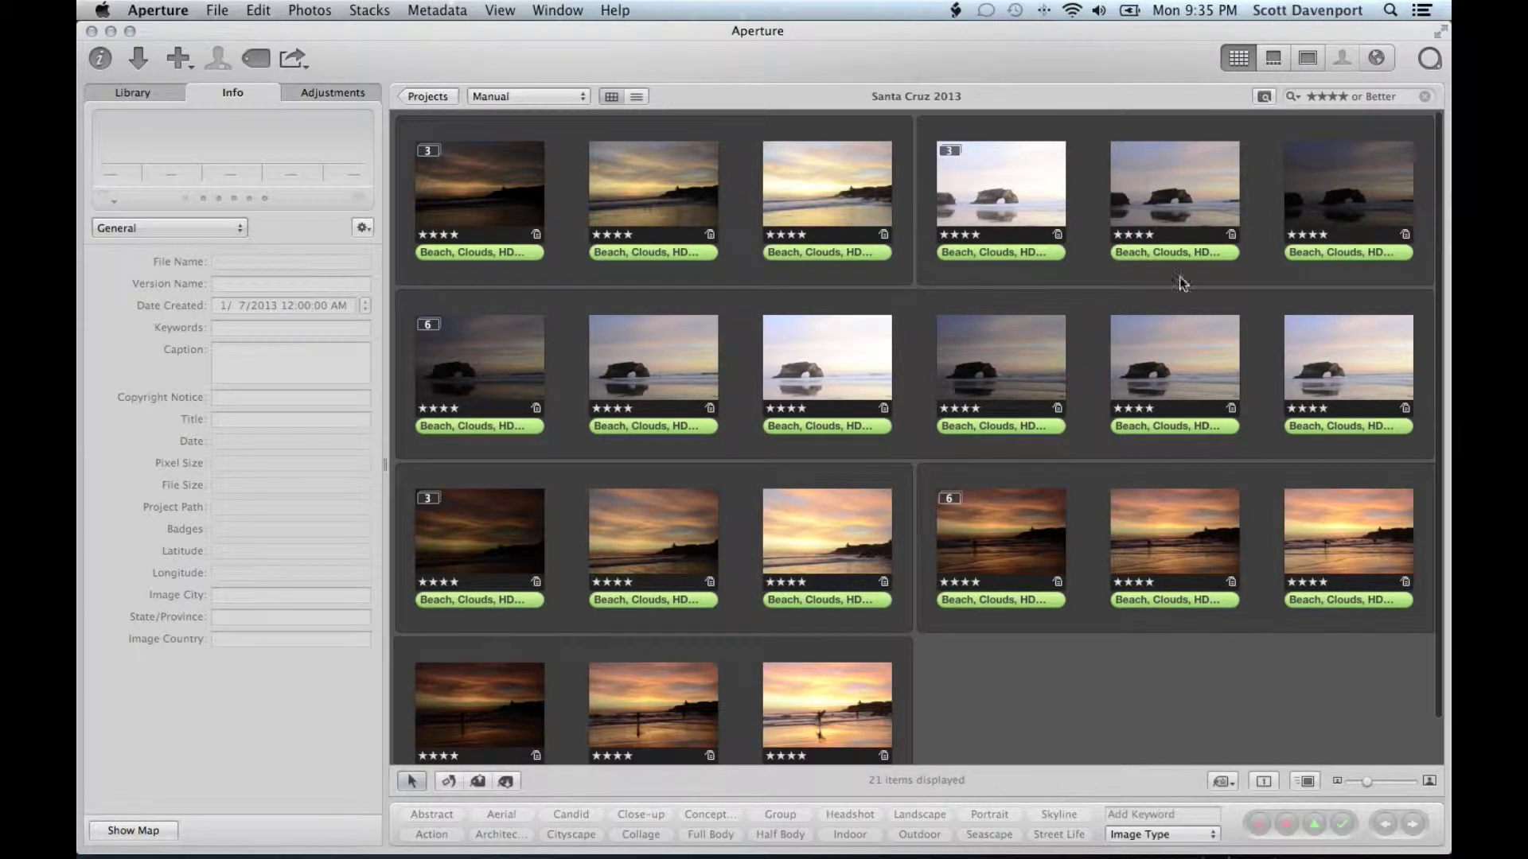
- Clear the four-star rating filter so all 77 Santa Cruz 2013 photos show
{"action": "left_click", "coordinate": [1424, 96]}
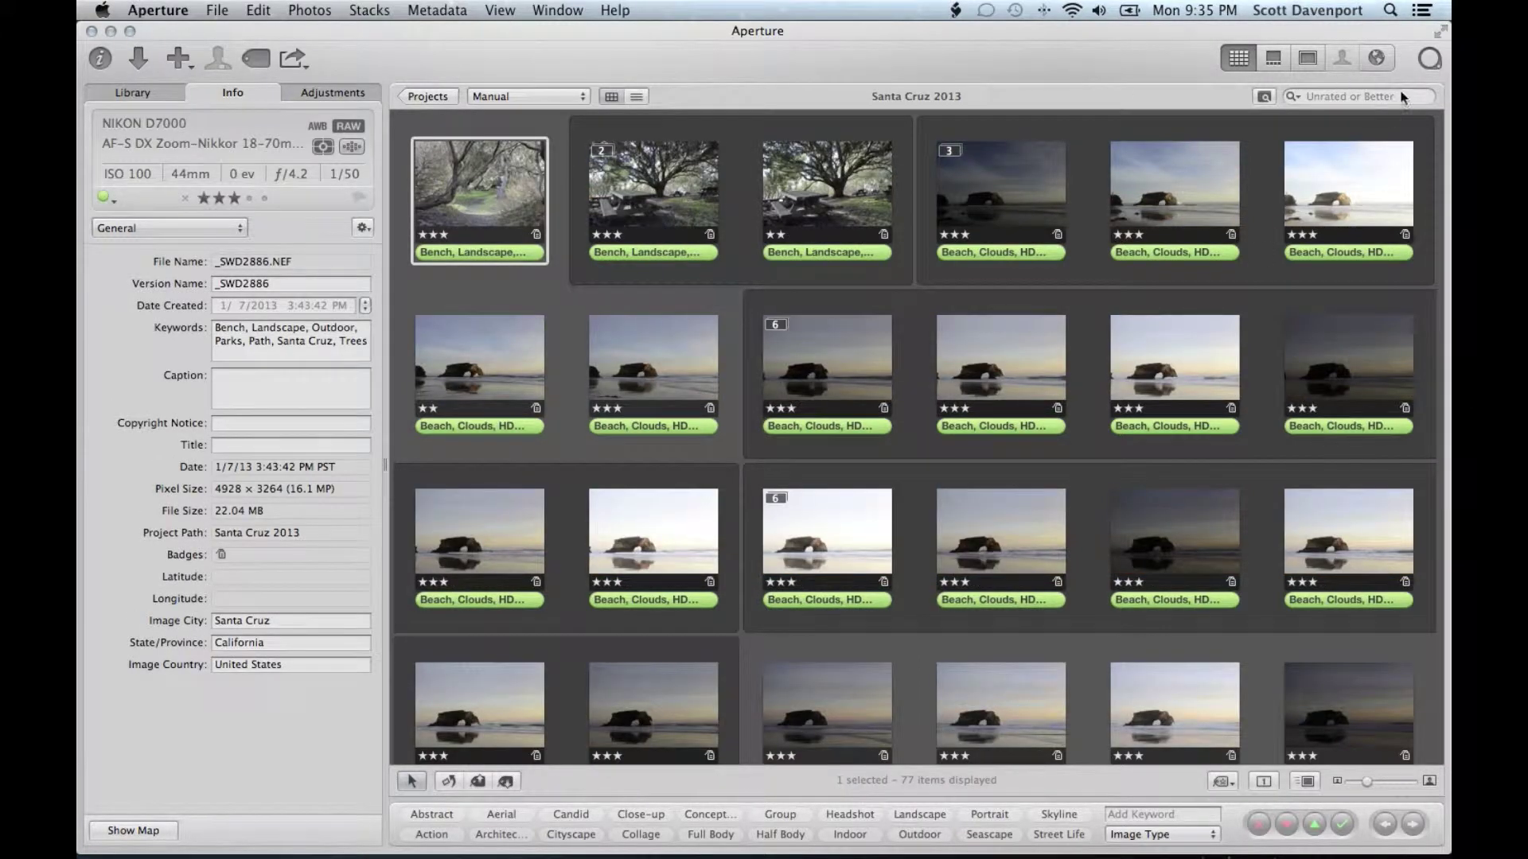
{"action": "scroll", "coordinate": [1015, 332], "scroll_direction": "down", "scroll_amount": 3}
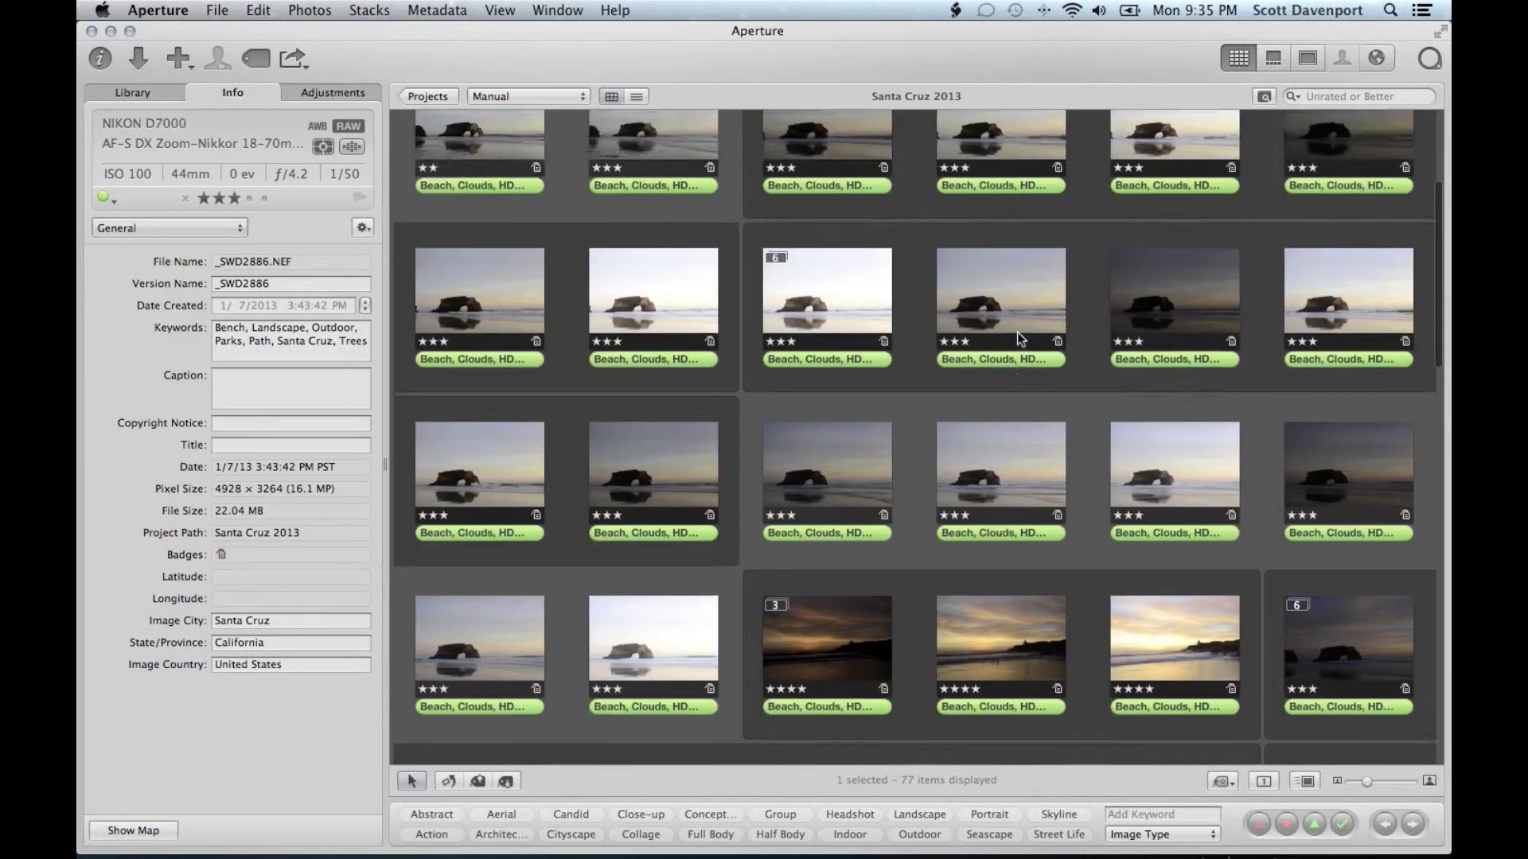
{"action": "scroll", "coordinate": [1017, 336], "scroll_direction": "up", "scroll_amount": 3}
{"action": "scroll", "coordinate": [528, 143], "scroll_direction": "down", "scroll_amount": 1}
{"action": "scroll", "coordinate": [528, 143], "scroll_direction": "down", "scroll_amount": 1}
- Look over the Stacks menu without choosing anything, then switch to the Places map
{"action": "left_click", "coordinate": [369, 10]}
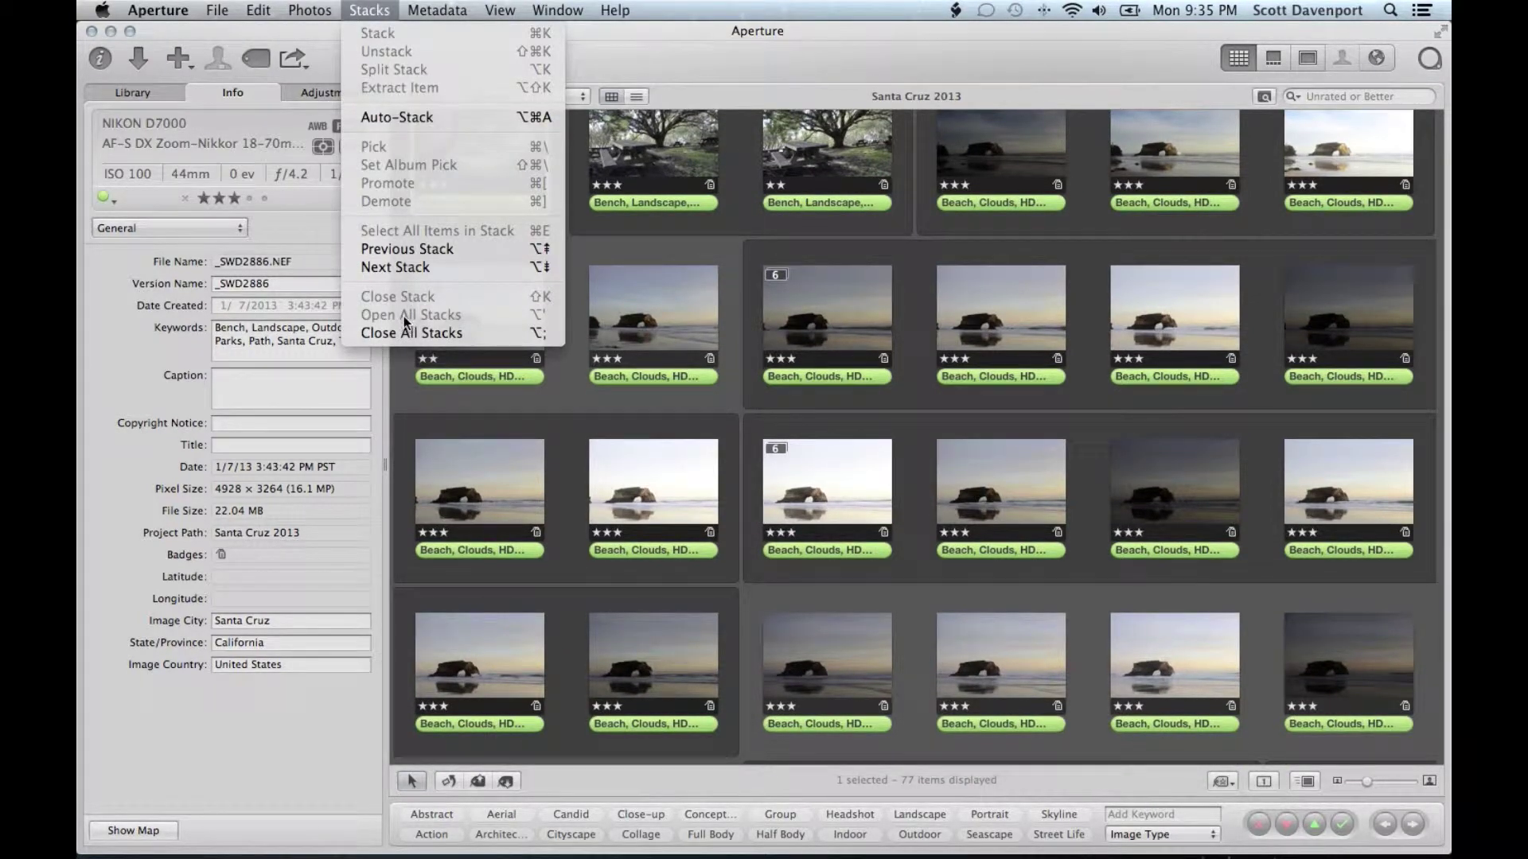
{"action": "left_click", "coordinate": [729, 314]}
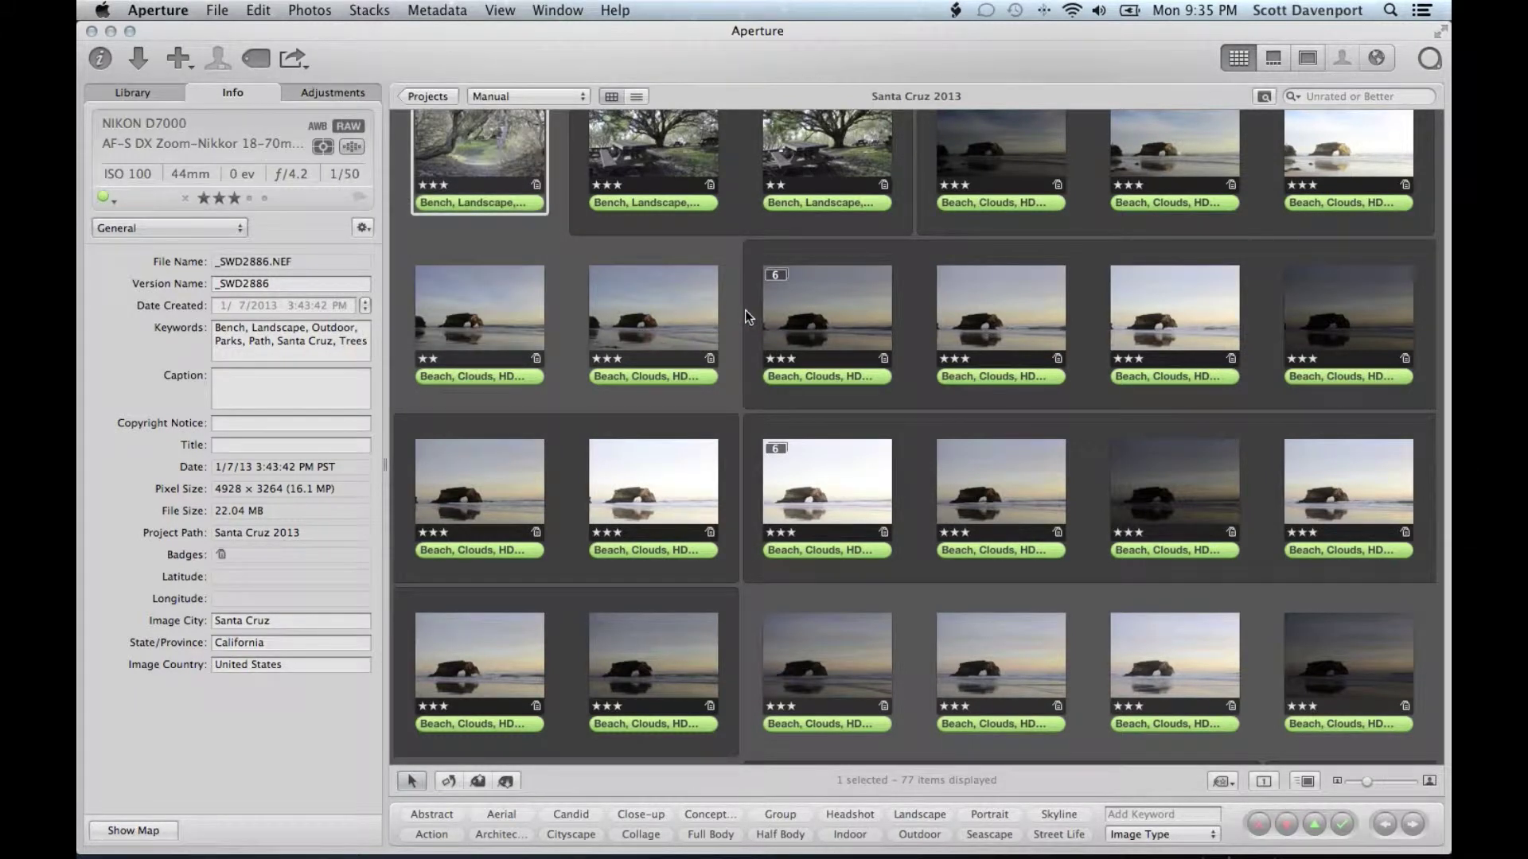
{"action": "left_click", "coordinate": [1381, 59]}
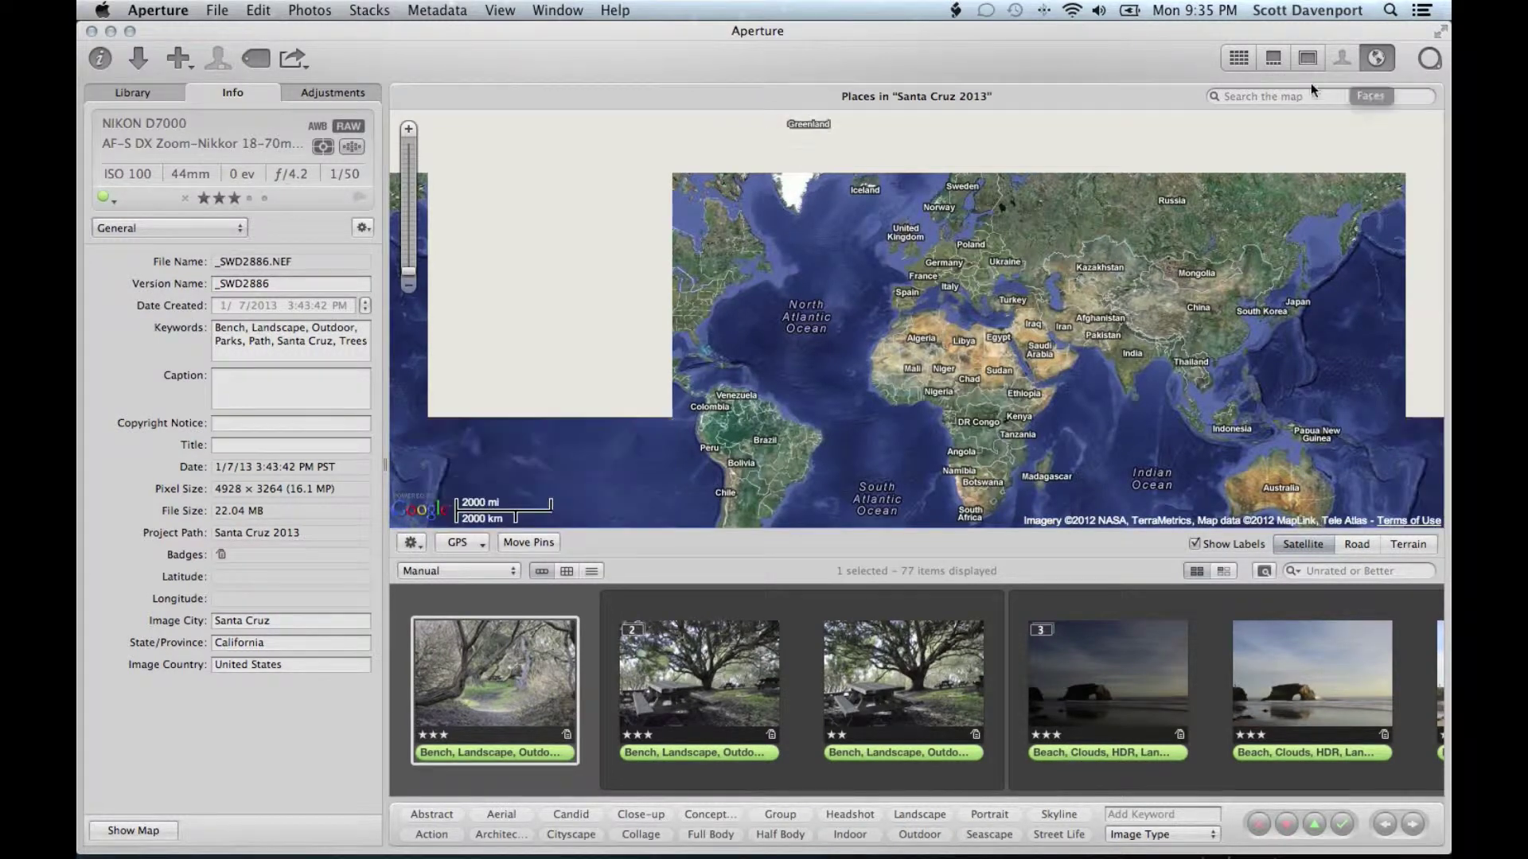
- Search the map for 'santa cruz, ca' and choose the Santa Cruz, California result
{"action": "left_click", "coordinate": [1289, 94]}
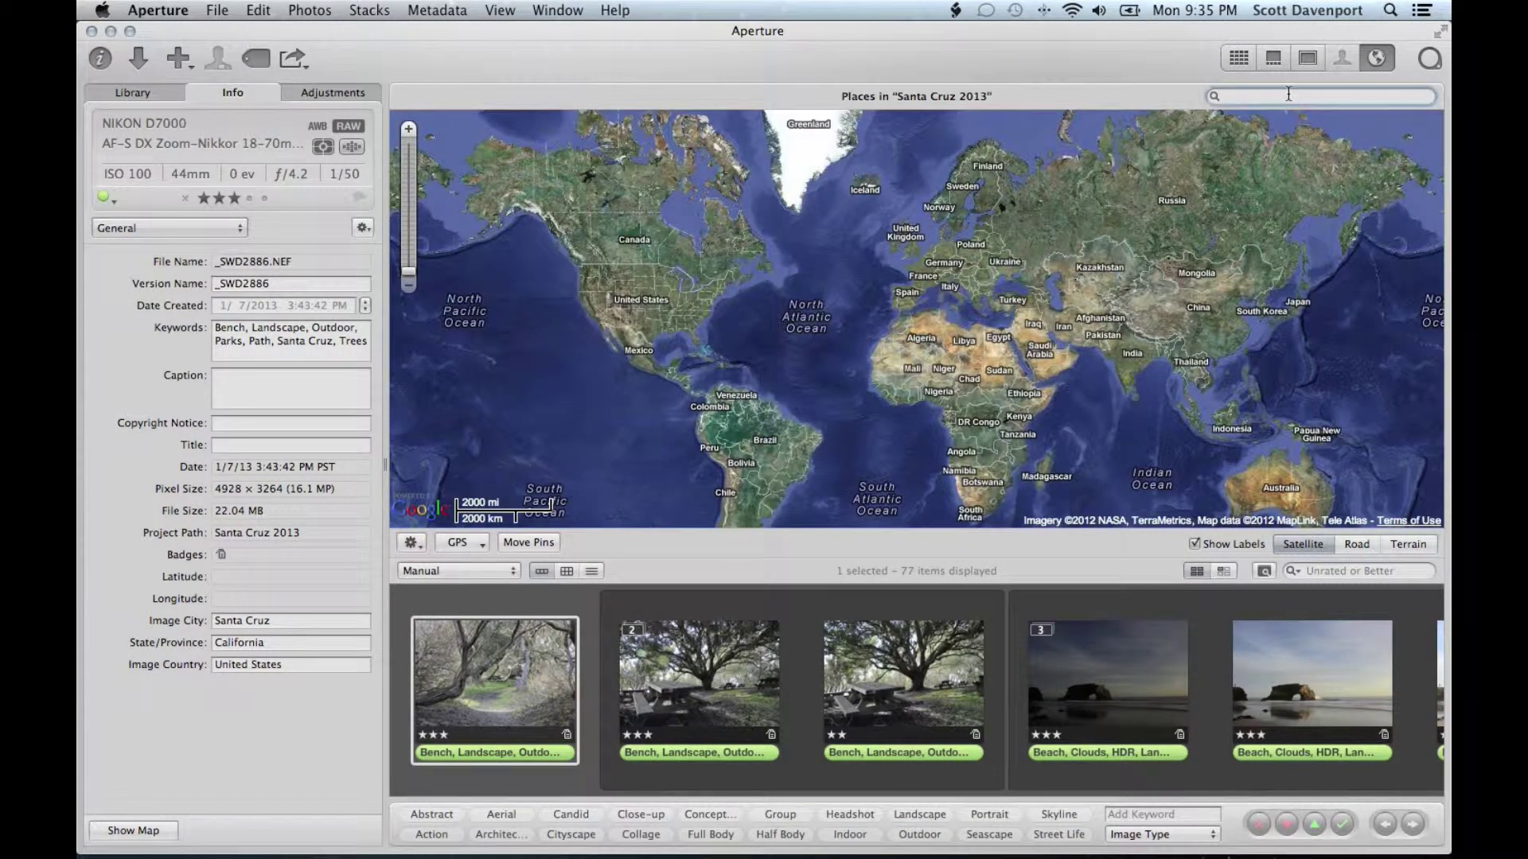
{"action": "type", "text": "san"}
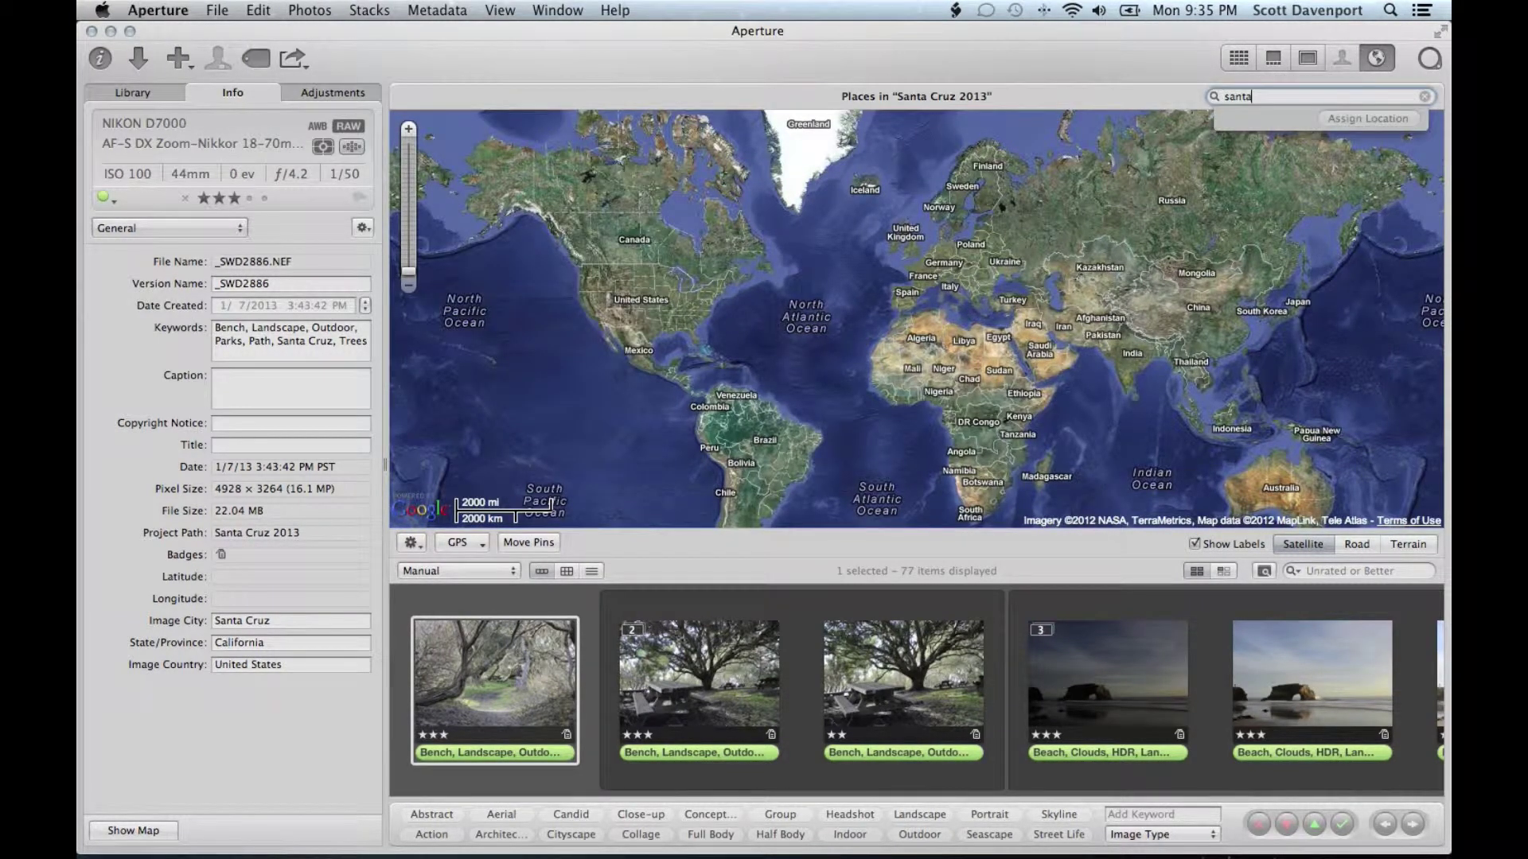
{"action": "type", "text": "ta cruz, ca"}
{"action": "left_click", "coordinate": [1272, 148]}
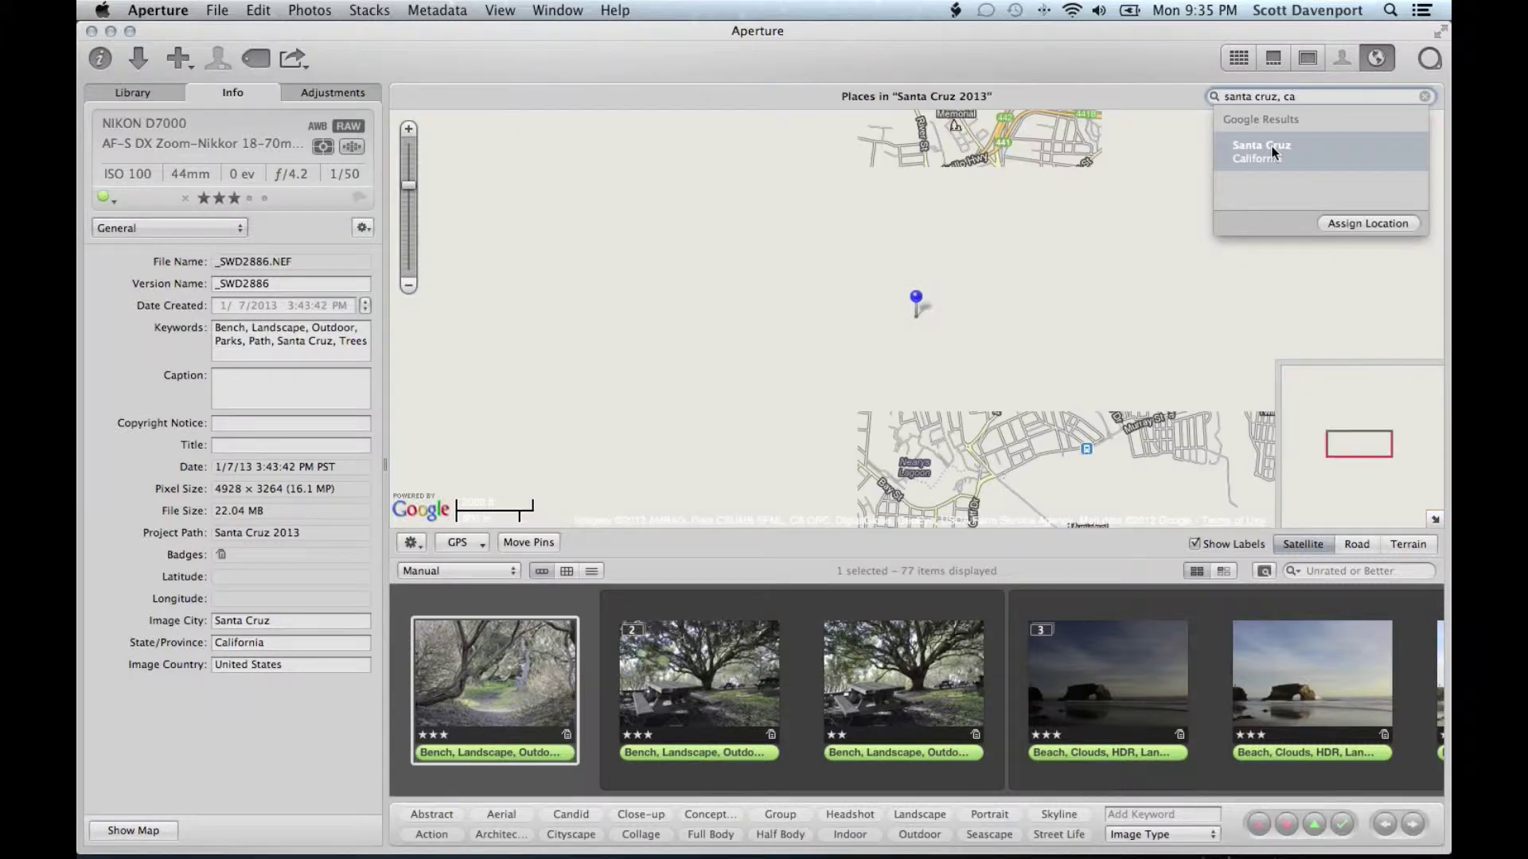
- Pan west along the Santa Cruz coastline and zoom in toward Natural Bridges State Beach
{"action": "left_click_drag", "start_coordinate": [1004, 375], "coordinate": [969, 187]}
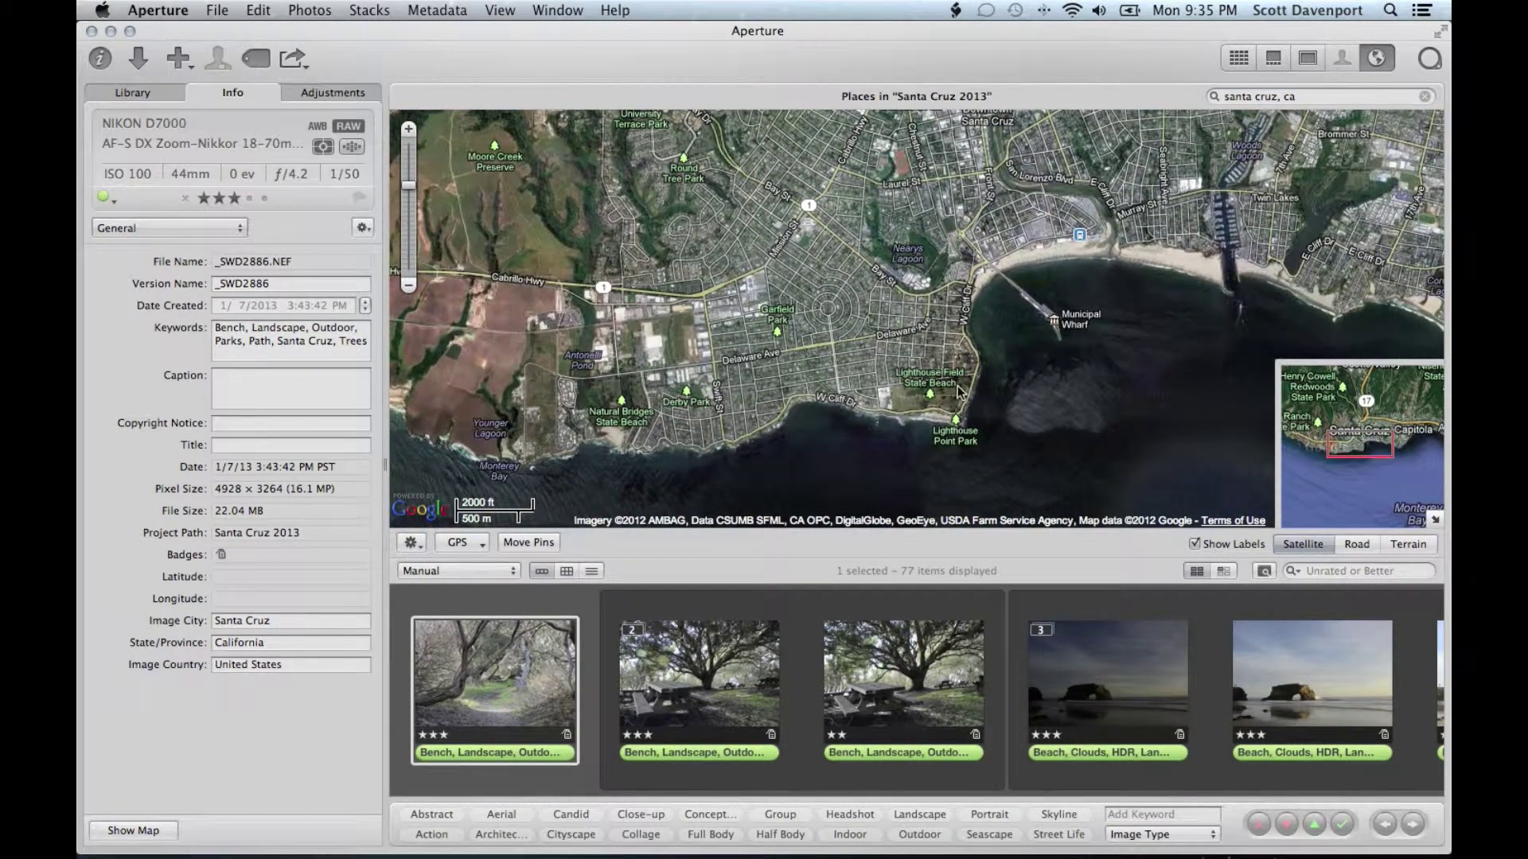
{"action": "left_click_drag", "start_coordinate": [962, 393], "coordinate": [957, 348]}
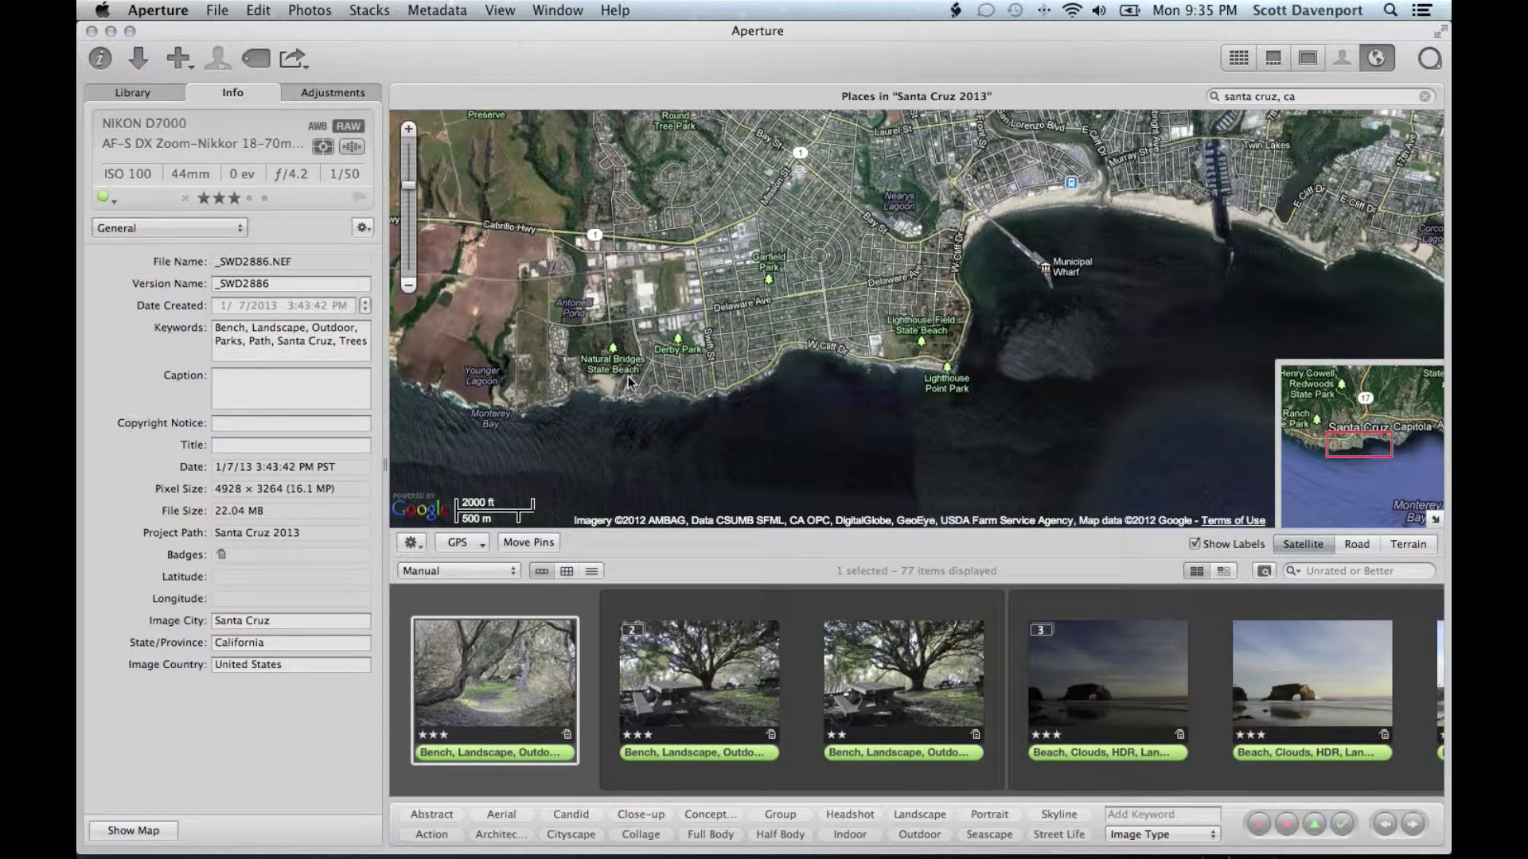
{"action": "left_click_drag", "start_coordinate": [614, 397], "coordinate": [798, 375]}
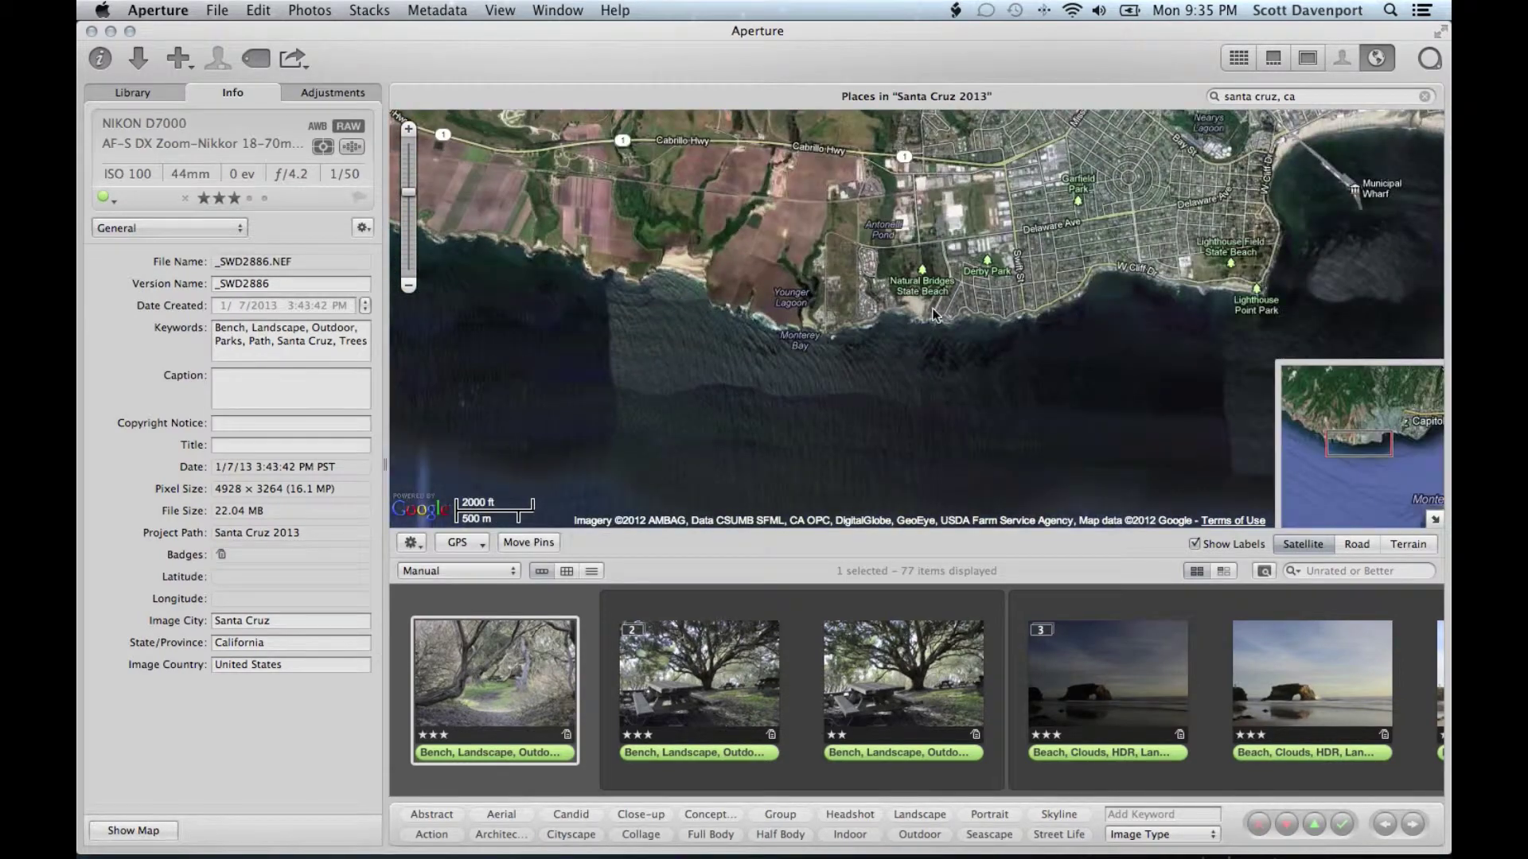
{"action": "scroll", "coordinate": [889, 336], "scroll_direction": "up", "scroll_amount": 2}
{"action": "scroll", "coordinate": [891, 335], "scroll_direction": "up", "scroll_amount": 4}
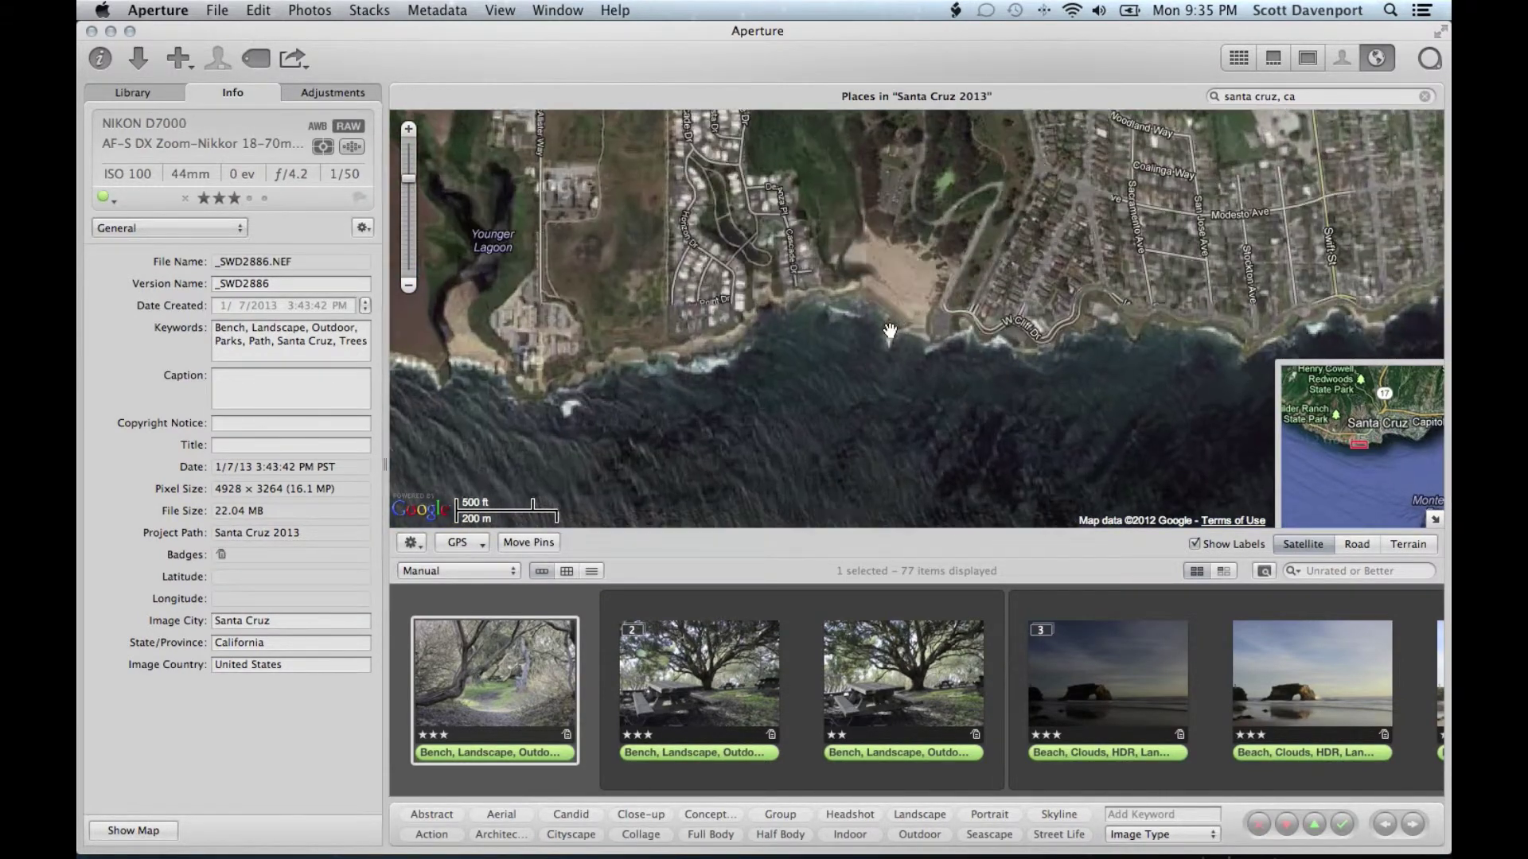
{"action": "scroll", "coordinate": [910, 326], "scroll_direction": "up", "scroll_amount": 2}
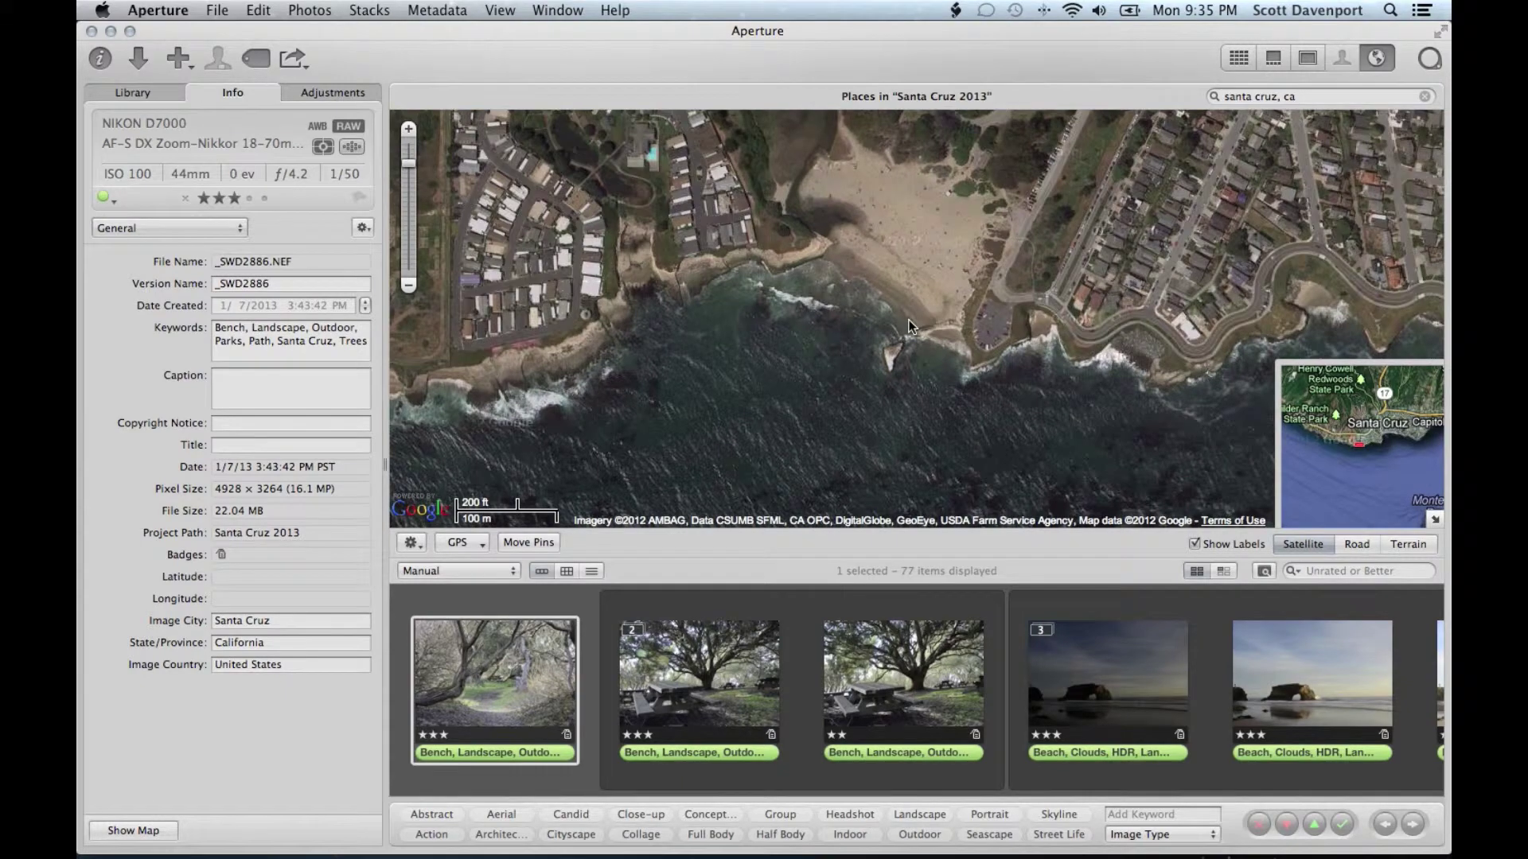
- Pan north from the beach past the Natural Bridges parking lot toward Delaware Ave
{"action": "left_click_drag", "start_coordinate": [885, 235], "coordinate": [947, 456]}
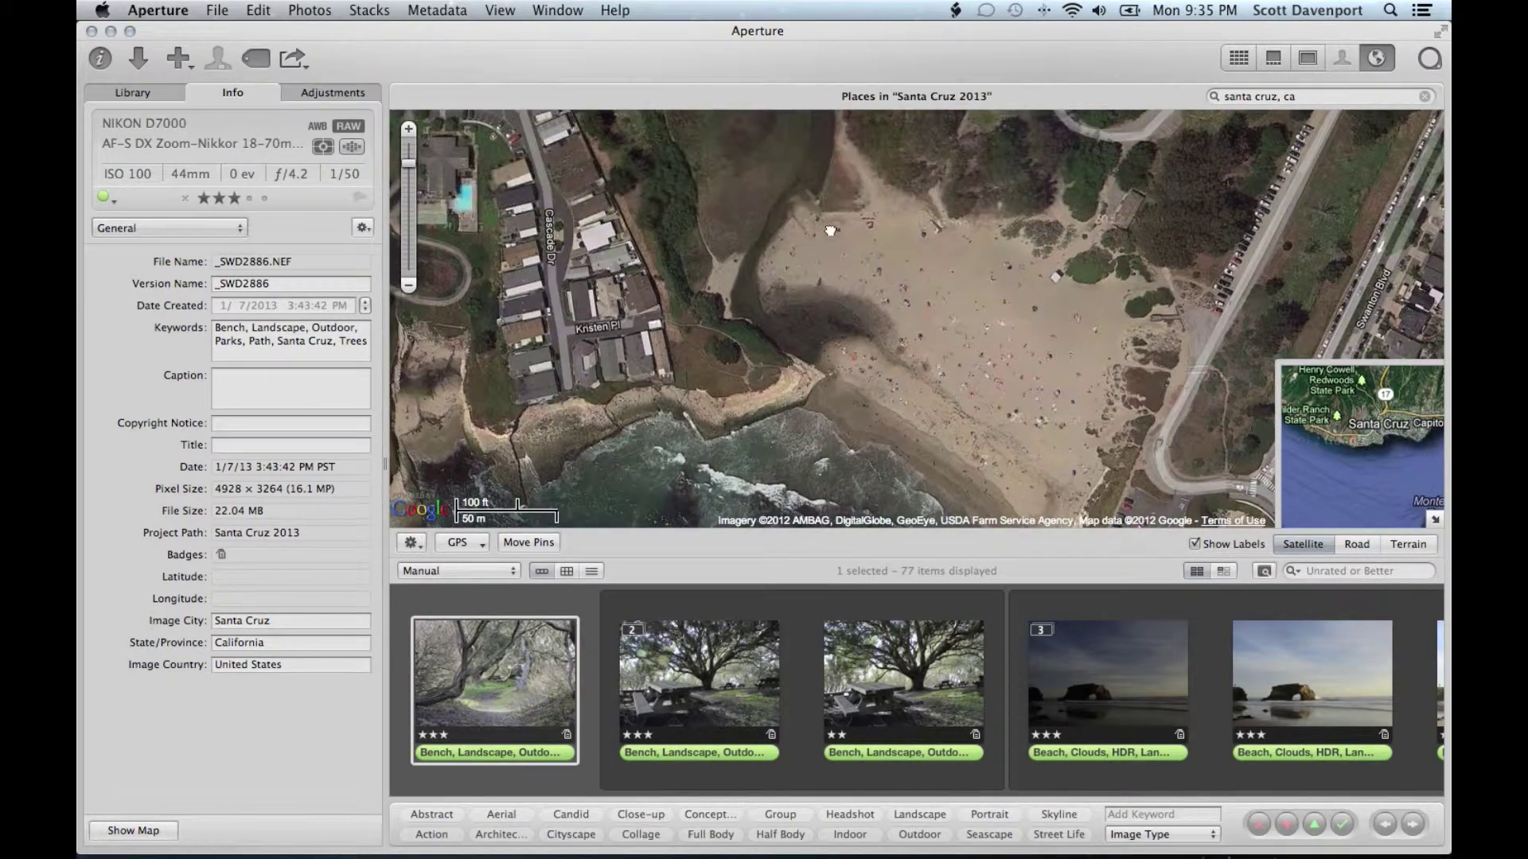
{"action": "left_click_drag", "start_coordinate": [832, 235], "coordinate": [875, 307]}
{"action": "left_click_drag", "start_coordinate": [915, 238], "coordinate": [986, 328]}
{"action": "mouse_move", "coordinate": [843, 262]}
{"action": "left_mouse_down"}
{"action": "mouse_move", "coordinate": [880, 392]}
{"action": "mouse_move", "coordinate": [871, 445]}
{"action": "left_mouse_up"}
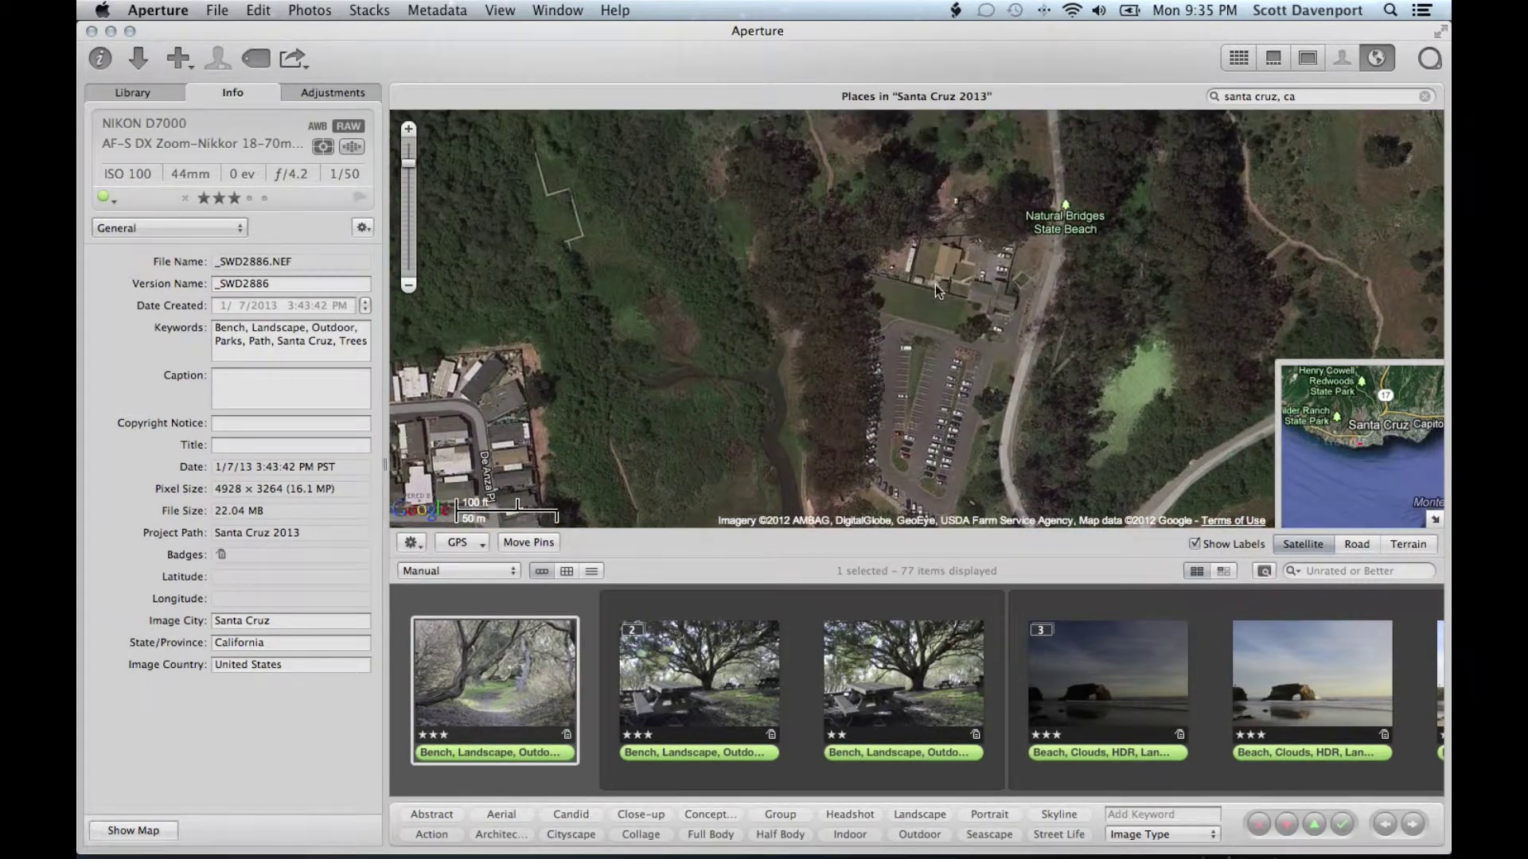
{"action": "left_click_drag", "start_coordinate": [844, 199], "coordinate": [915, 446]}
{"action": "left_click_drag", "start_coordinate": [891, 159], "coordinate": [941, 331]}
{"action": "left_click_drag", "start_coordinate": [994, 135], "coordinate": [1031, 255]}
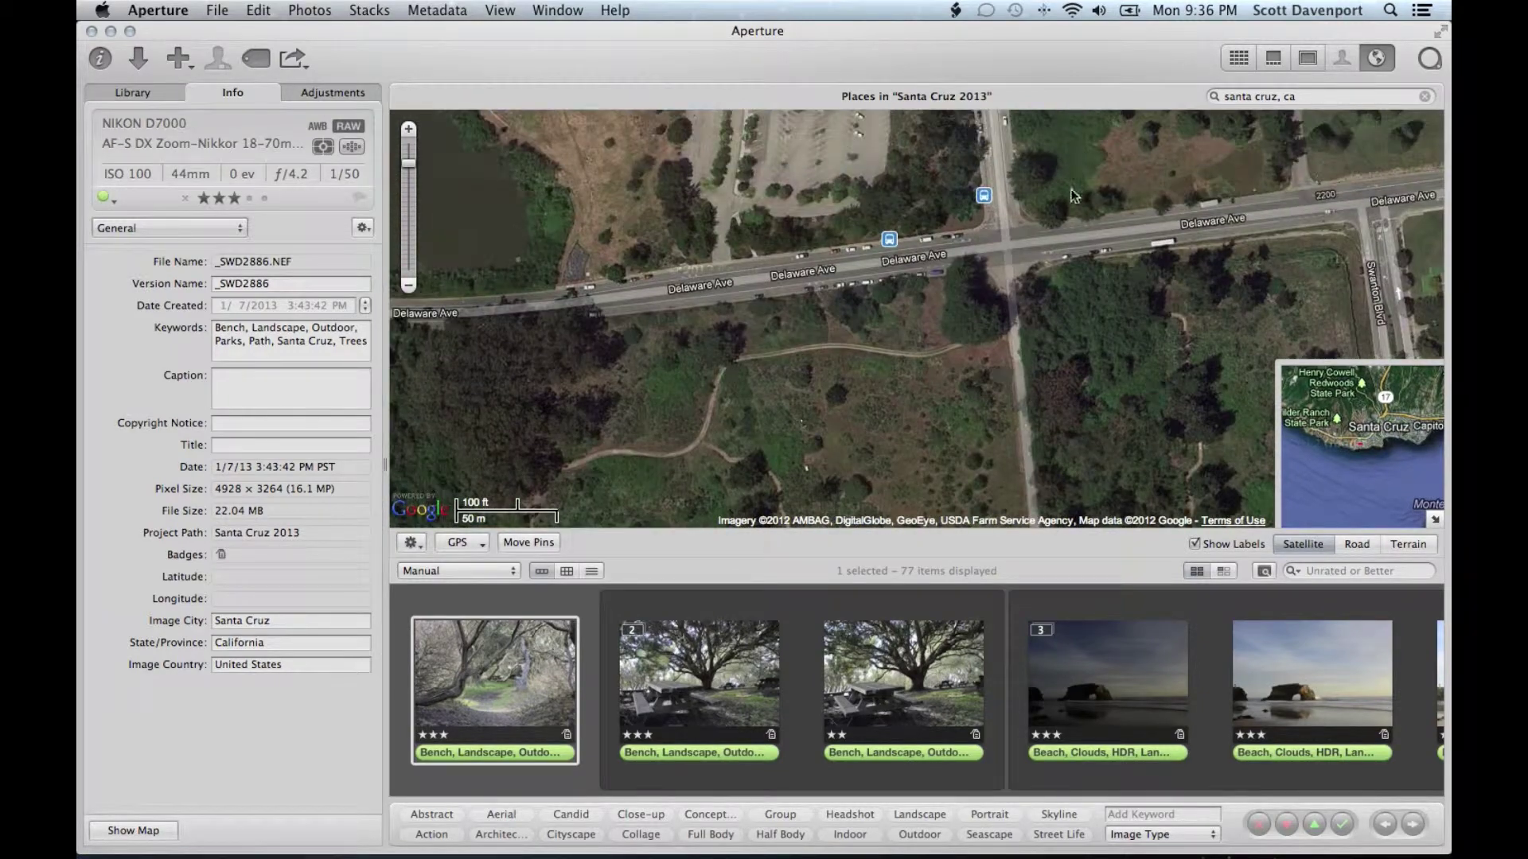
- Frame the beach and loop road, then select the three bench and tree photos
{"action": "left_click_drag", "start_coordinate": [1114, 463], "coordinate": [1039, 135]}
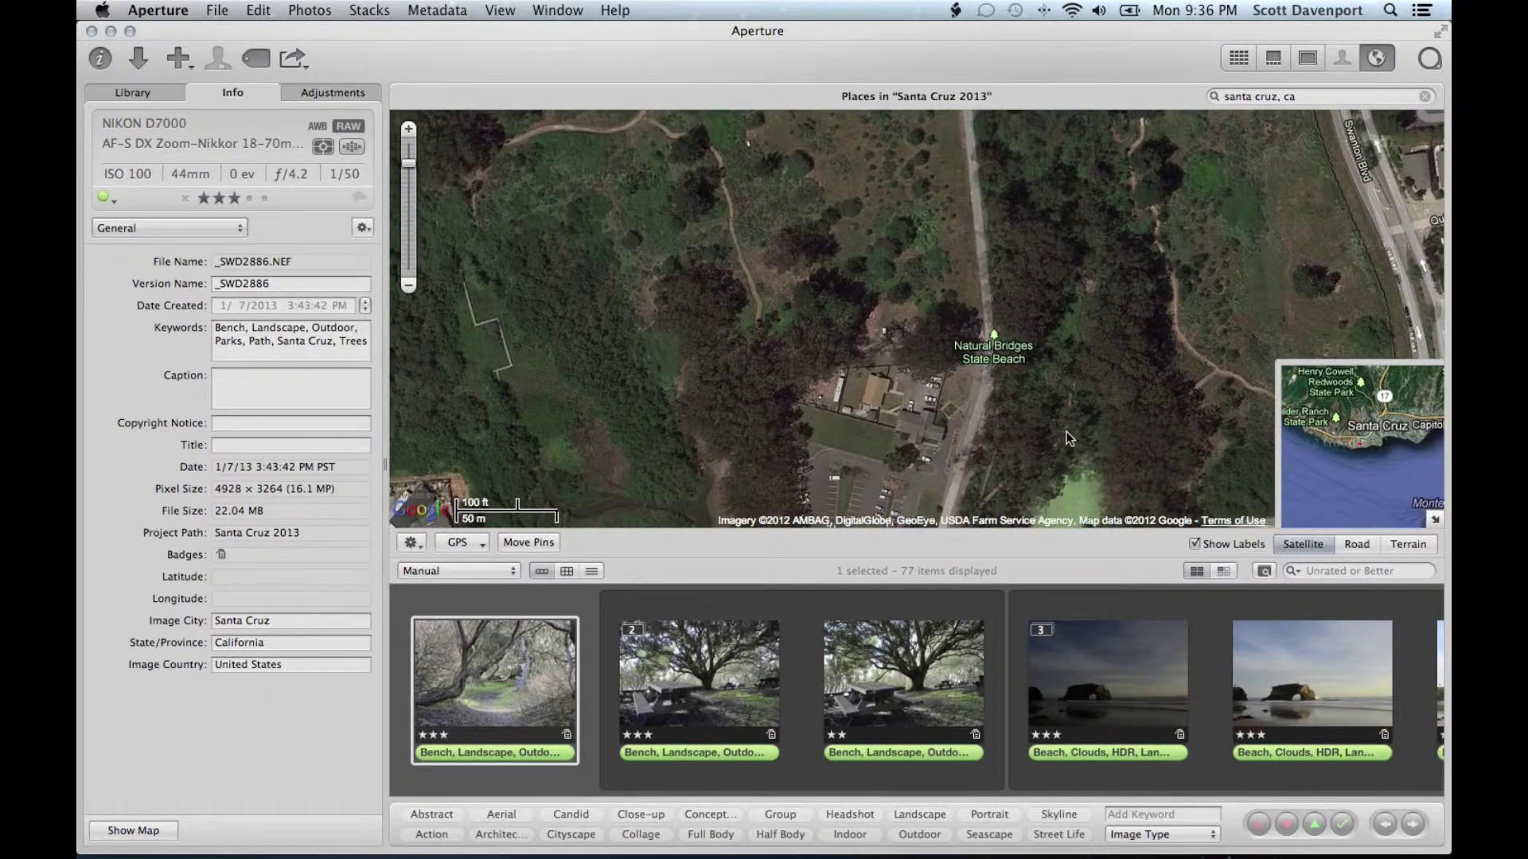
{"action": "left_click_drag", "start_coordinate": [1069, 439], "coordinate": [1098, 177]}
{"action": "left_click_drag", "start_coordinate": [1073, 364], "coordinate": [1046, 295]}
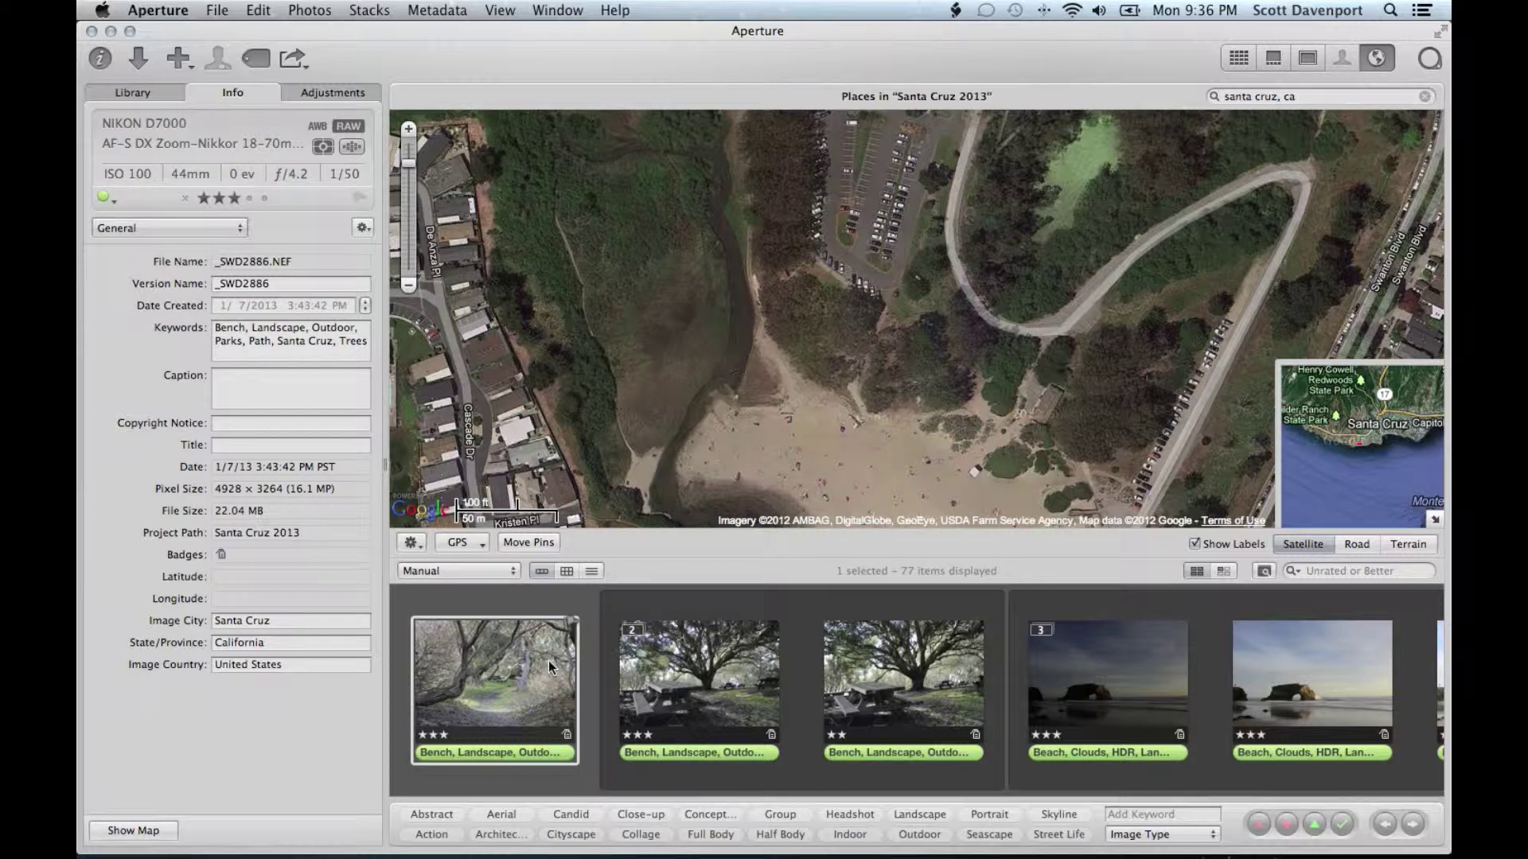
{"action": "left_click", "coordinate": [875, 693], "text": "shift"}
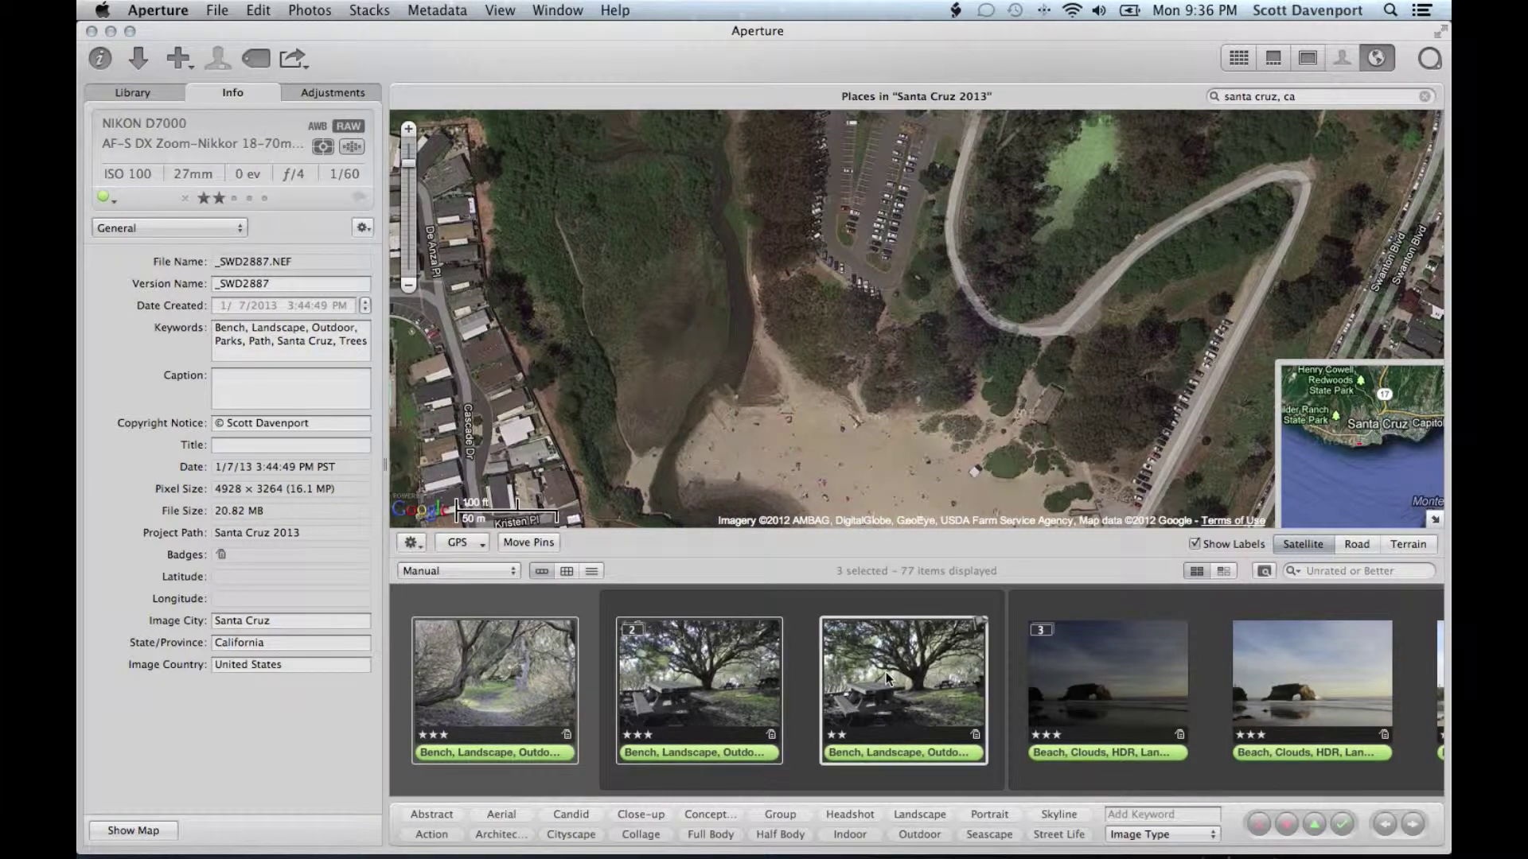
- Pin the three bench and tree photos beside the loop road at 36.951351° N, 122.057012° W
{"action": "left_click_drag", "start_coordinate": [904, 684], "coordinate": [969, 332]}
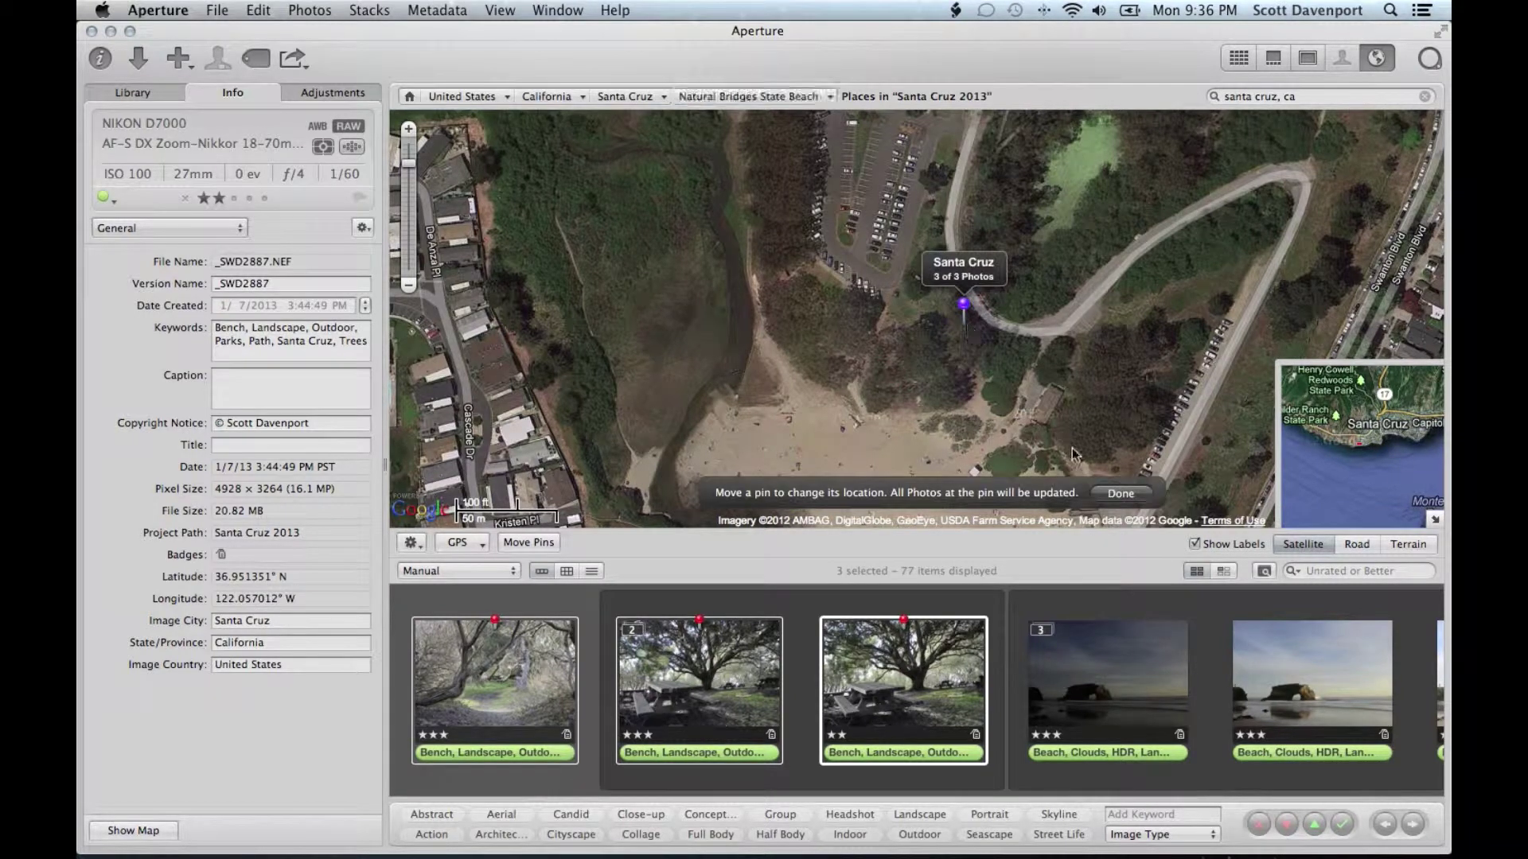
{"action": "left_click", "coordinate": [1120, 493]}
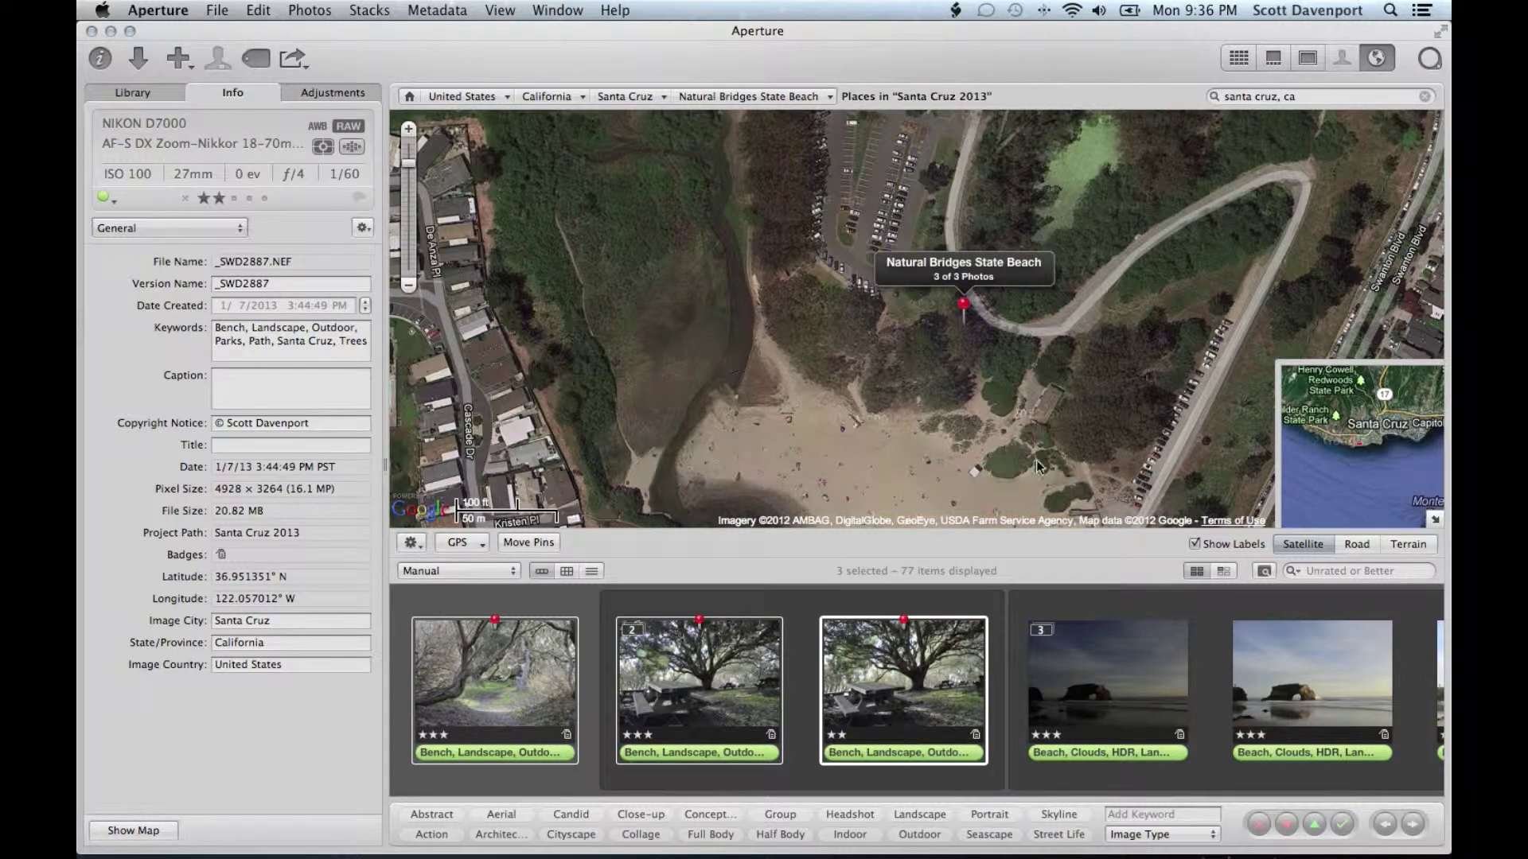
{"action": "left_click_drag", "start_coordinate": [1066, 469], "coordinate": [1009, 213]}
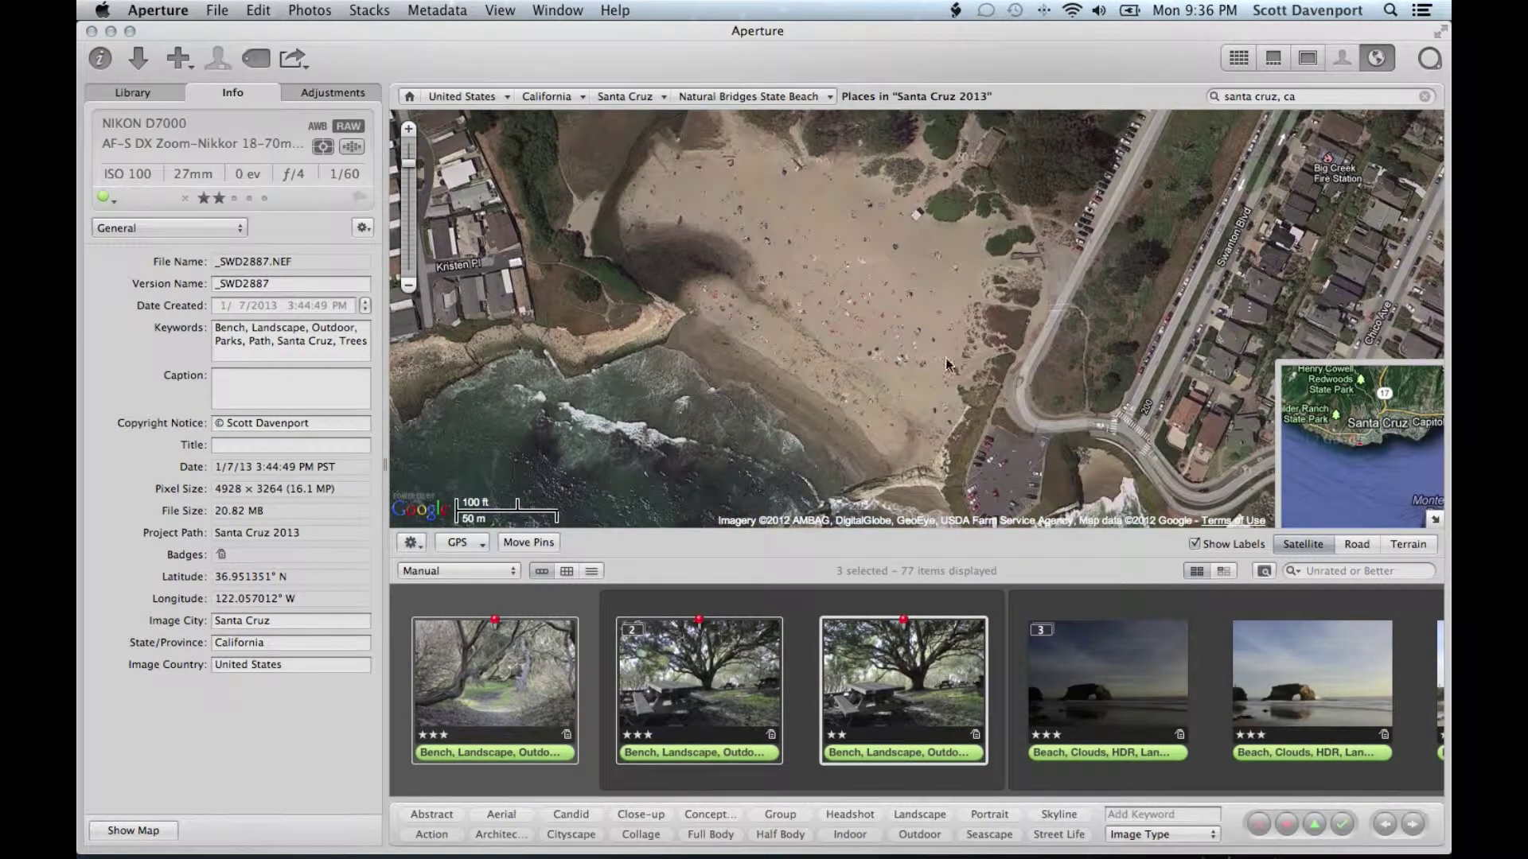
{"action": "scroll", "coordinate": [1009, 213], "scroll_direction": "down", "scroll_amount": 10}
{"action": "left_click_drag", "start_coordinate": [992, 239], "coordinate": [987, 259]}
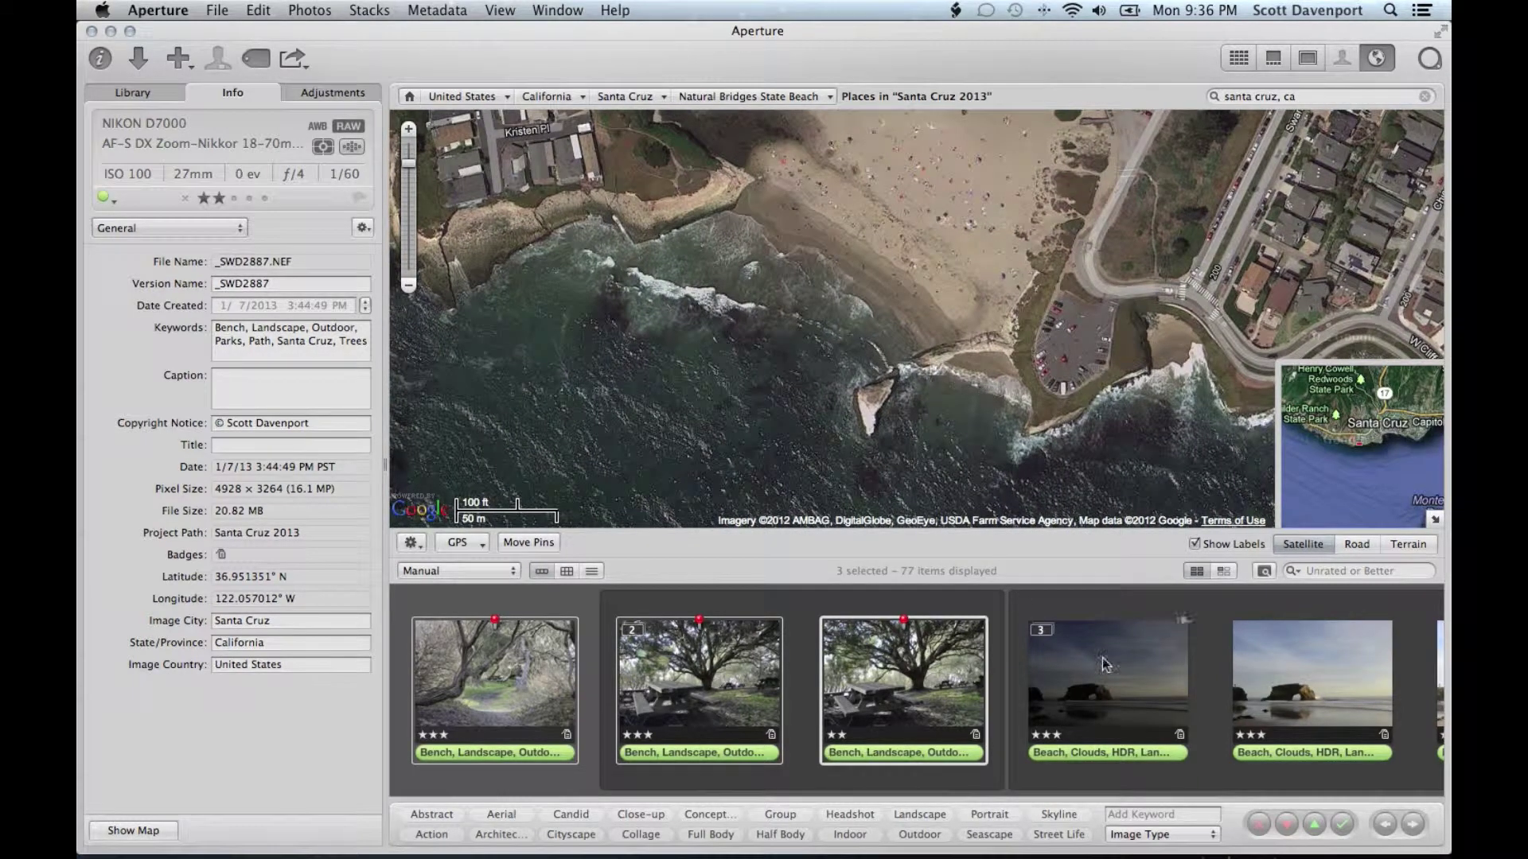
{"action": "scroll", "coordinate": [1104, 664], "scroll_direction": "right", "scroll_amount": 10}
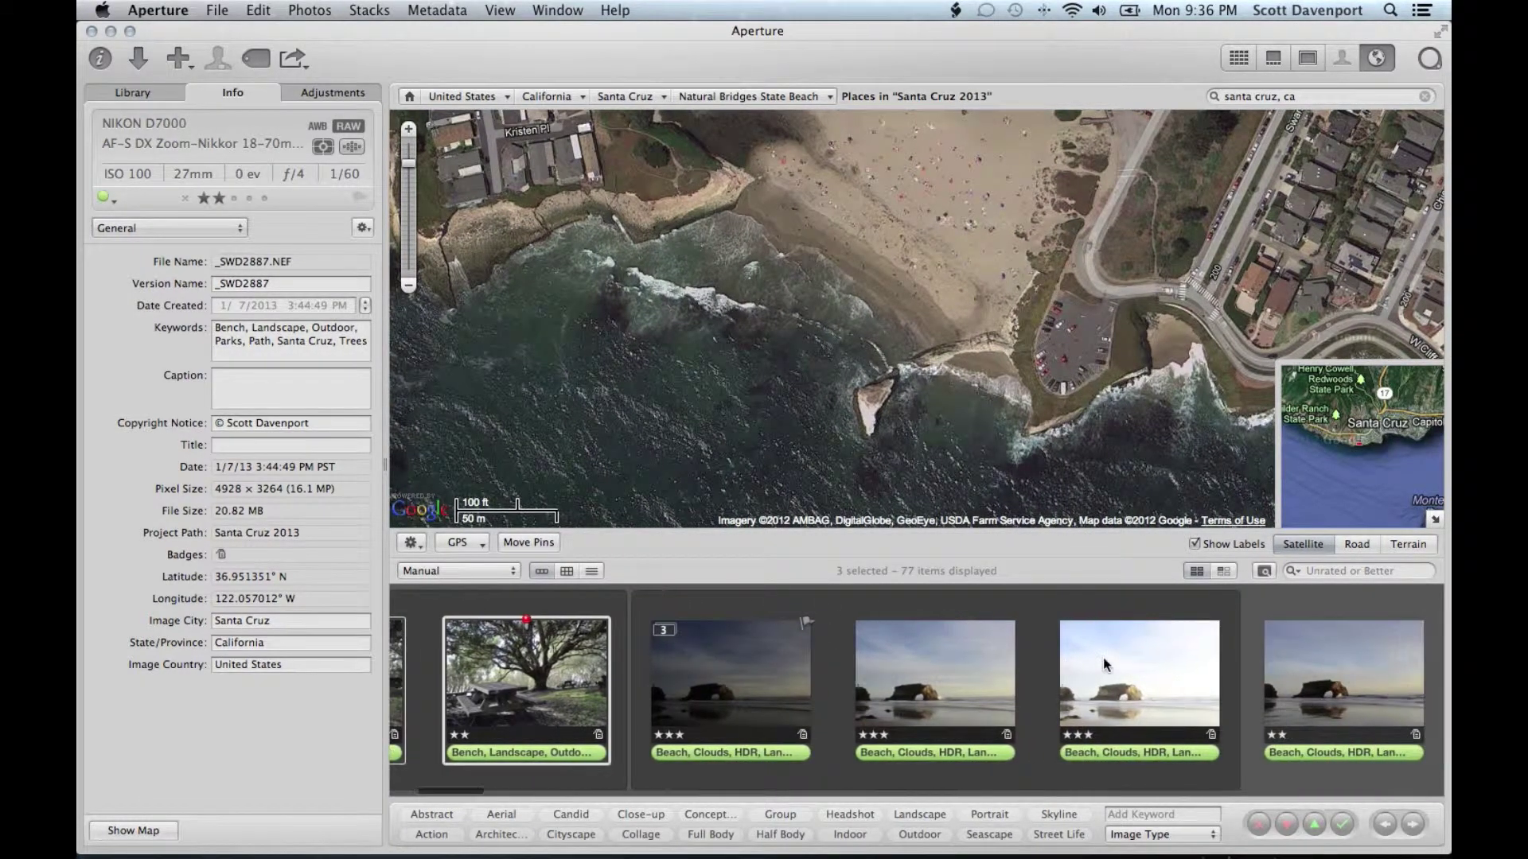
{"action": "scroll", "coordinate": [1104, 663], "scroll_direction": "right", "scroll_amount": 10}
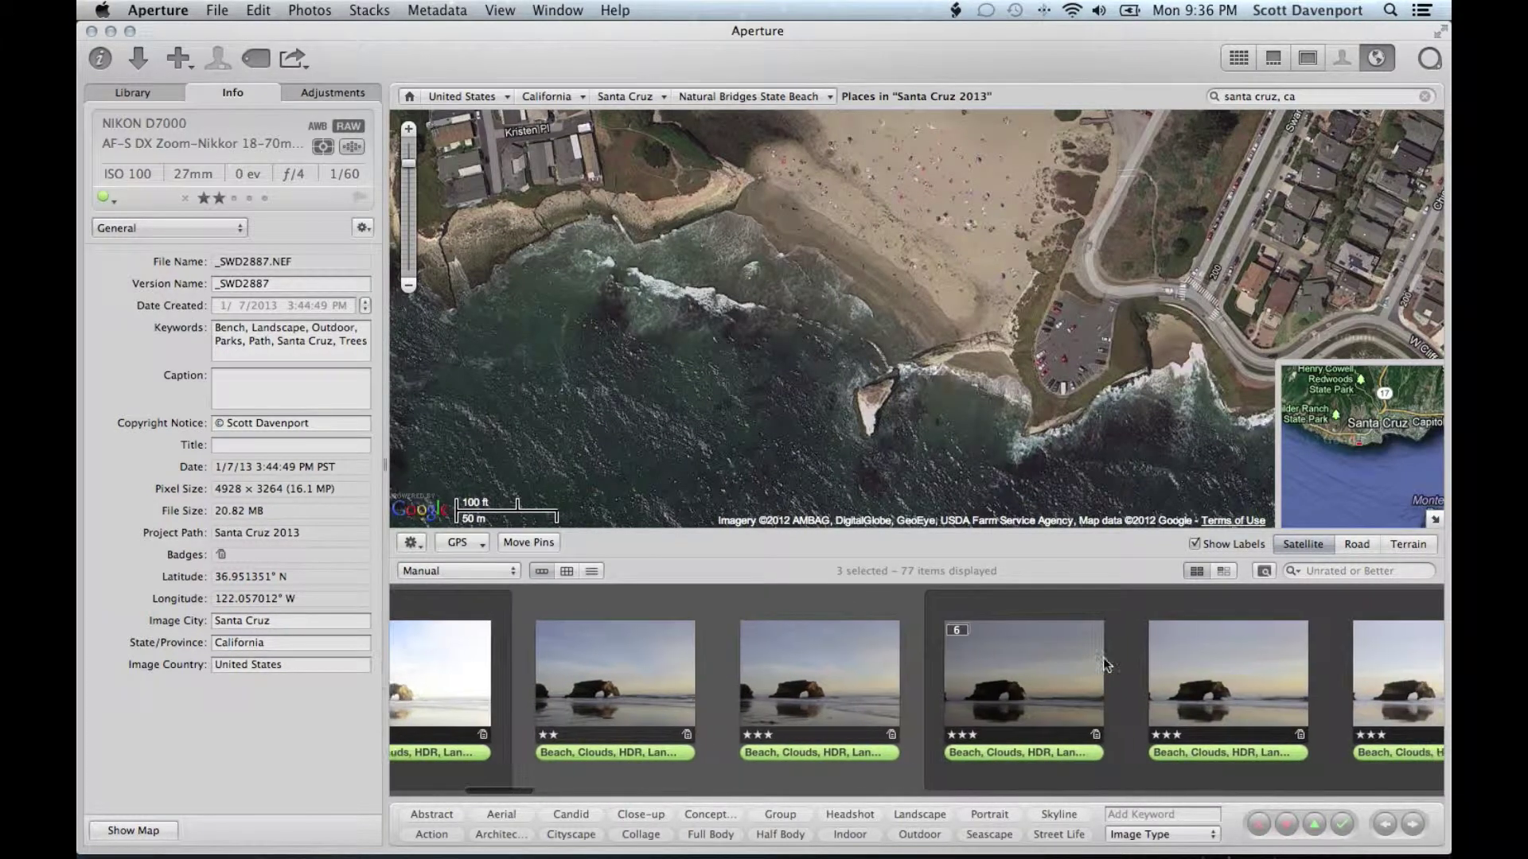
{"action": "scroll", "coordinate": [1103, 665], "scroll_direction": "right", "scroll_amount": 10}
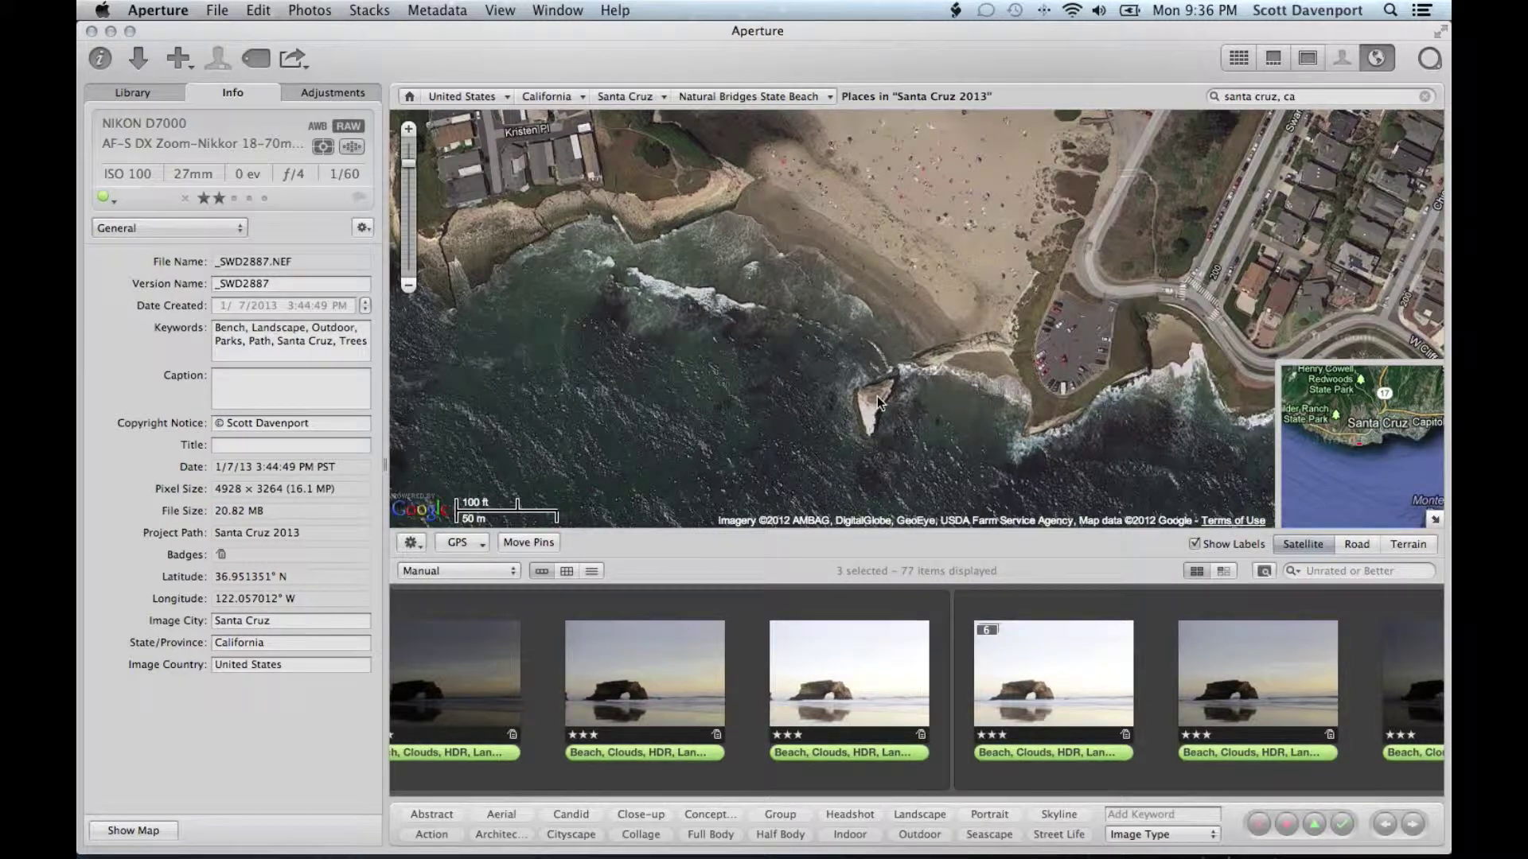
{"action": "scroll", "coordinate": [877, 395], "scroll_direction": "up", "scroll_amount": 1}
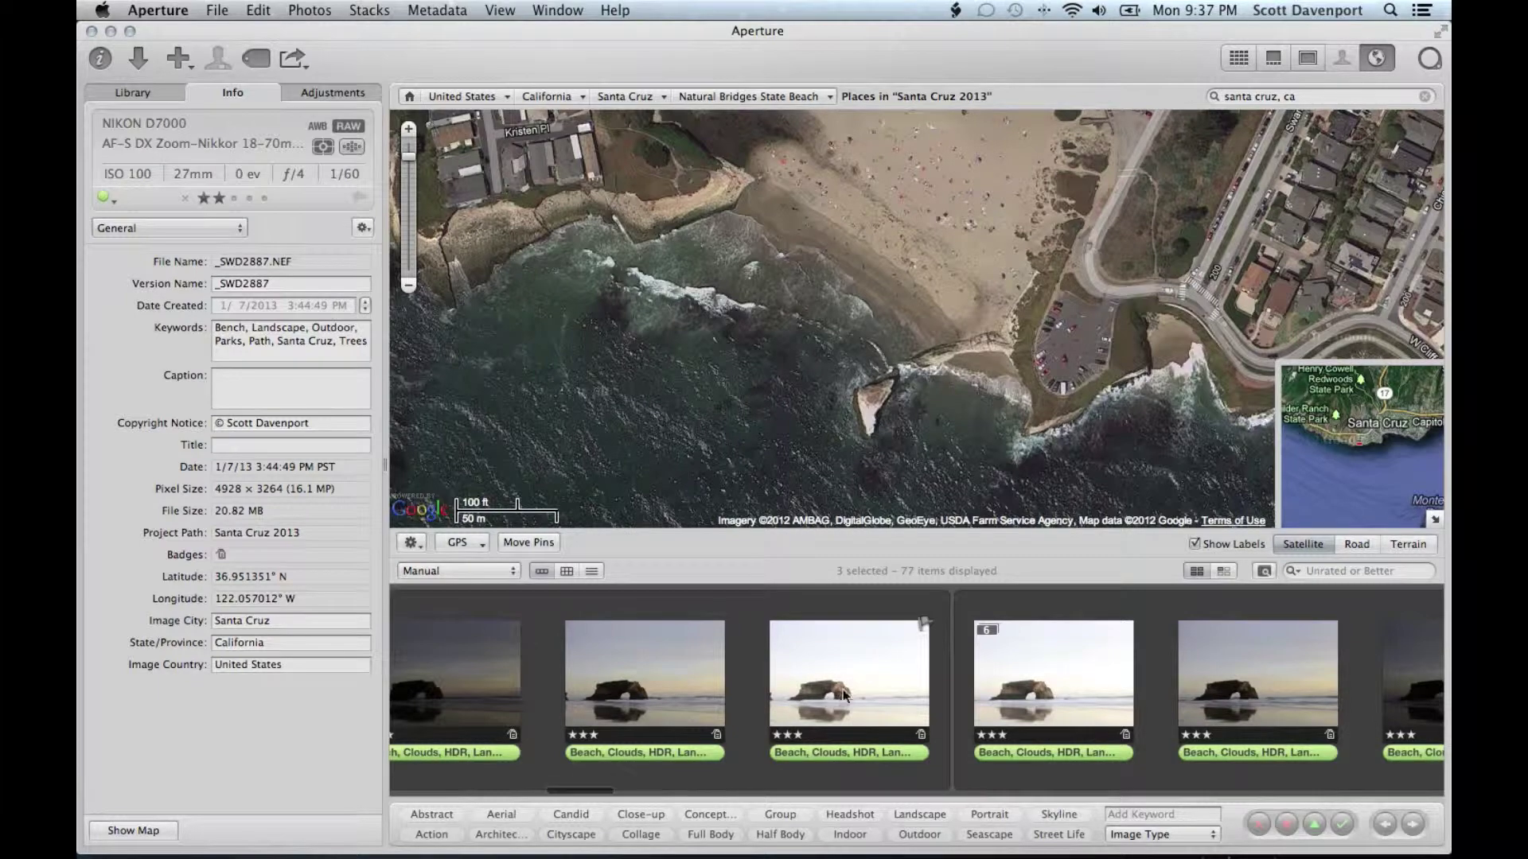
{"action": "scroll", "coordinate": [827, 303], "scroll_direction": "down", "scroll_amount": 2}
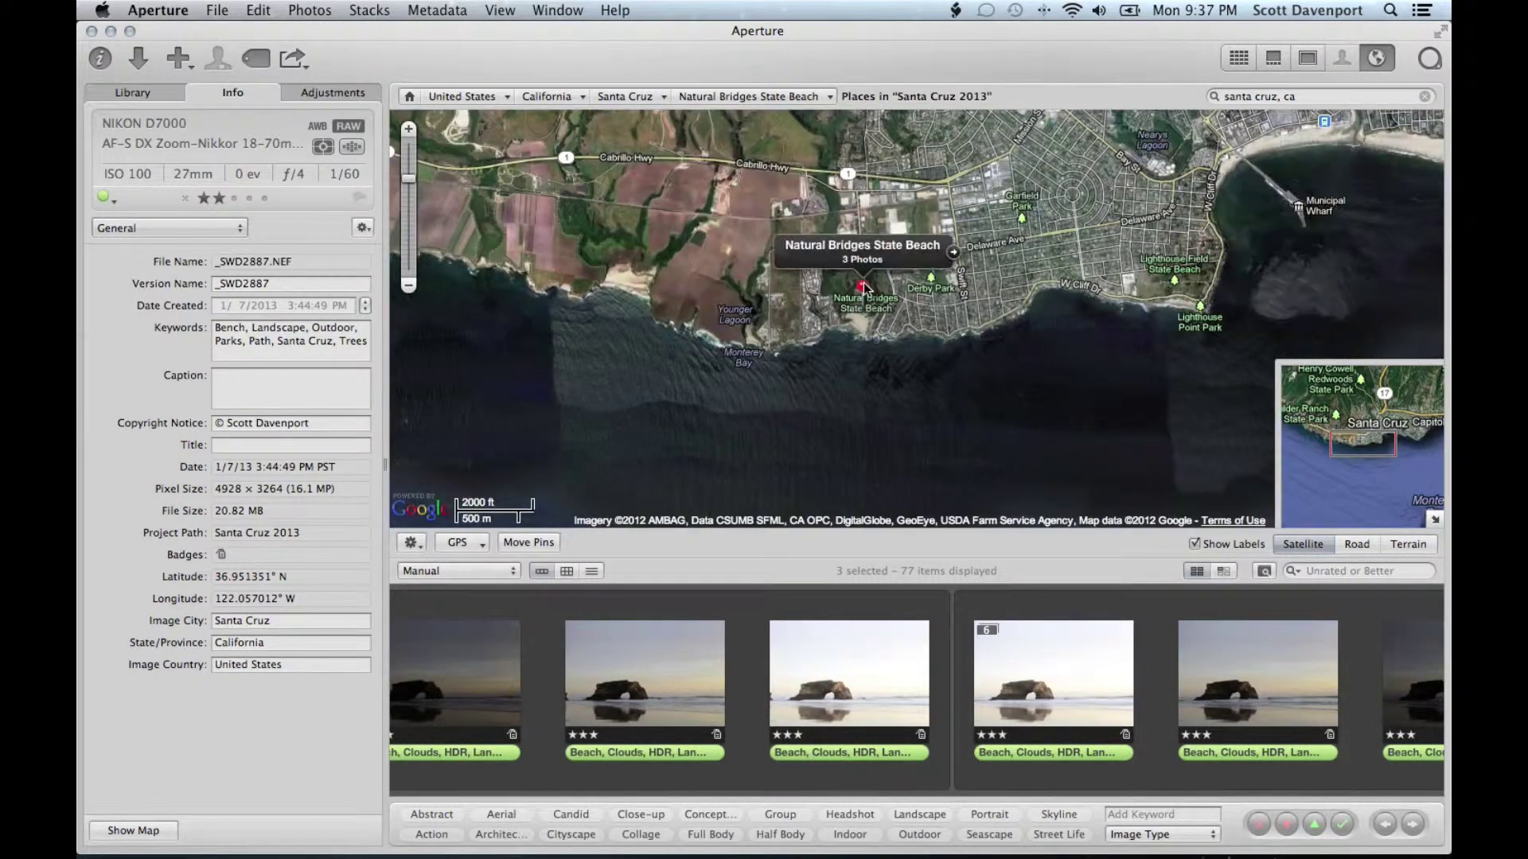
- Zoom the satellite map in on Natural Bridges beach and frame the beach and parking lot
{"action": "double_click", "coordinate": [875, 332]}
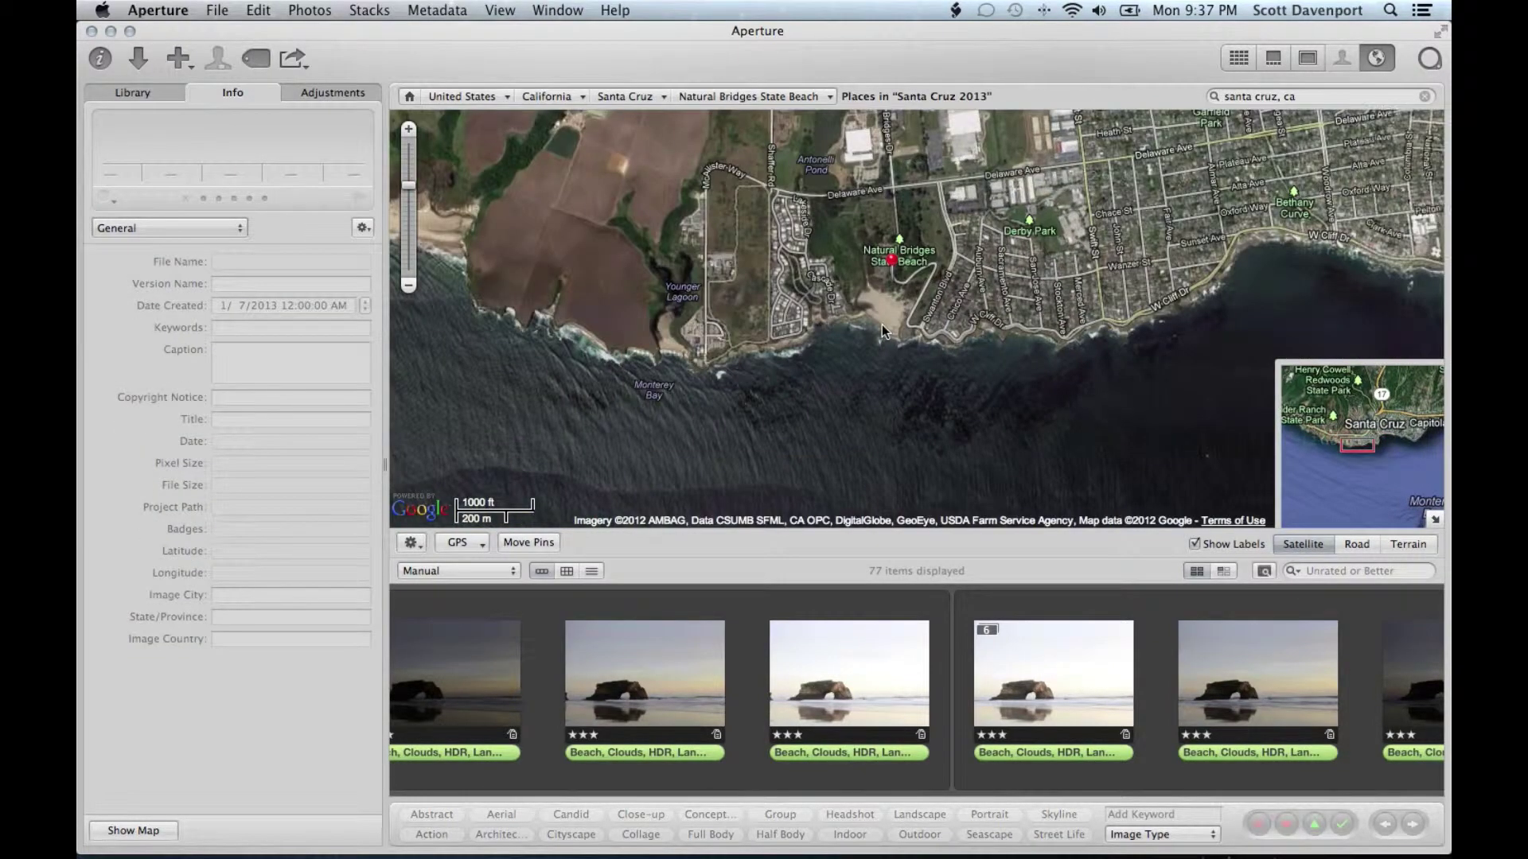
{"action": "double_click", "coordinate": [909, 324]}
{"action": "double_click", "coordinate": [908, 314]}
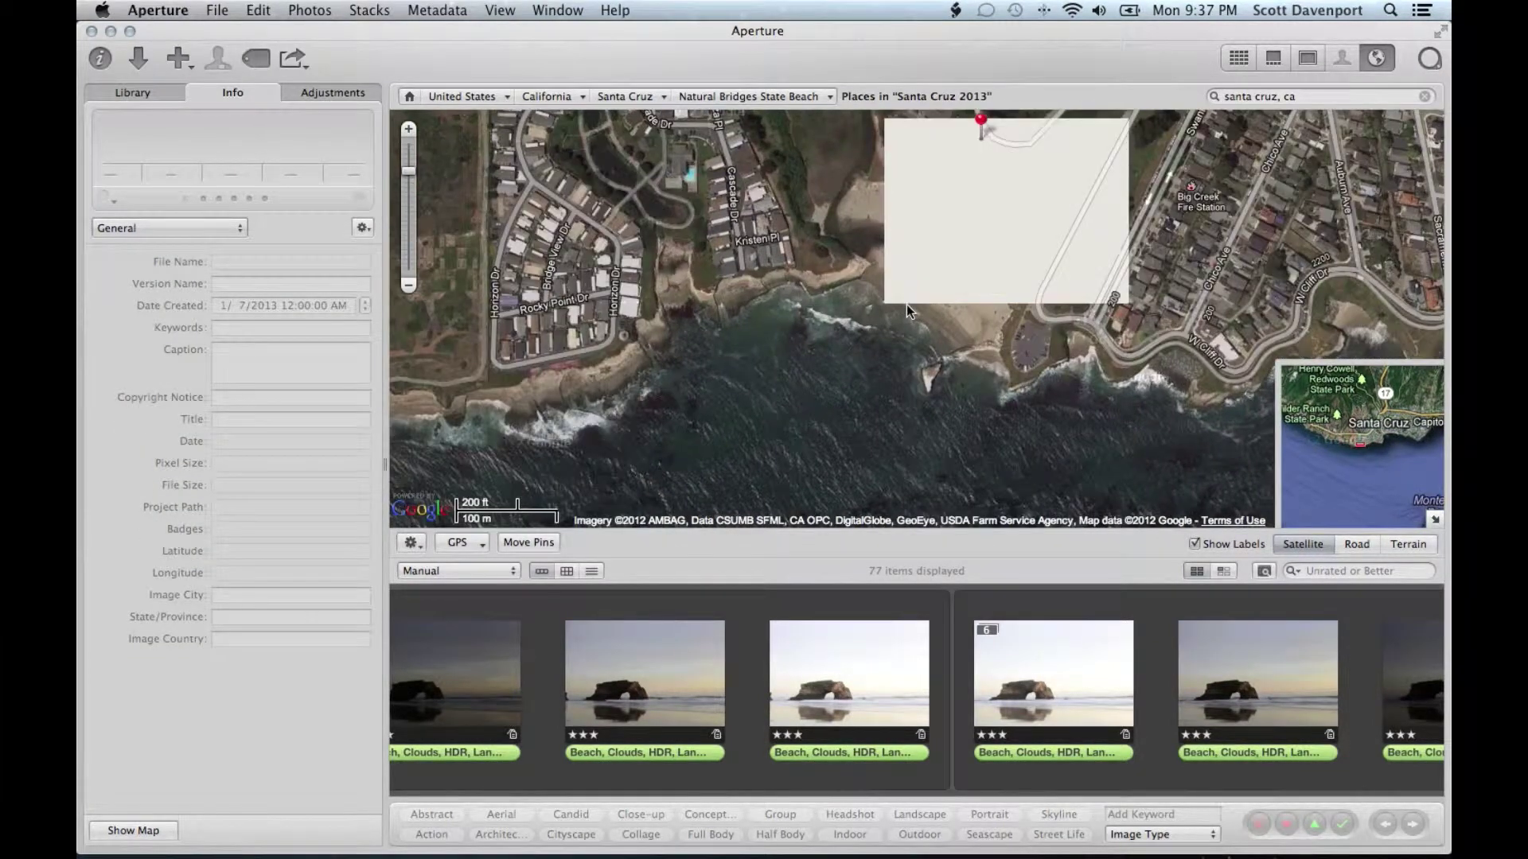
{"action": "double_click", "coordinate": [907, 304]}
{"action": "left_click_drag", "start_coordinate": [955, 346], "coordinate": [876, 300]}
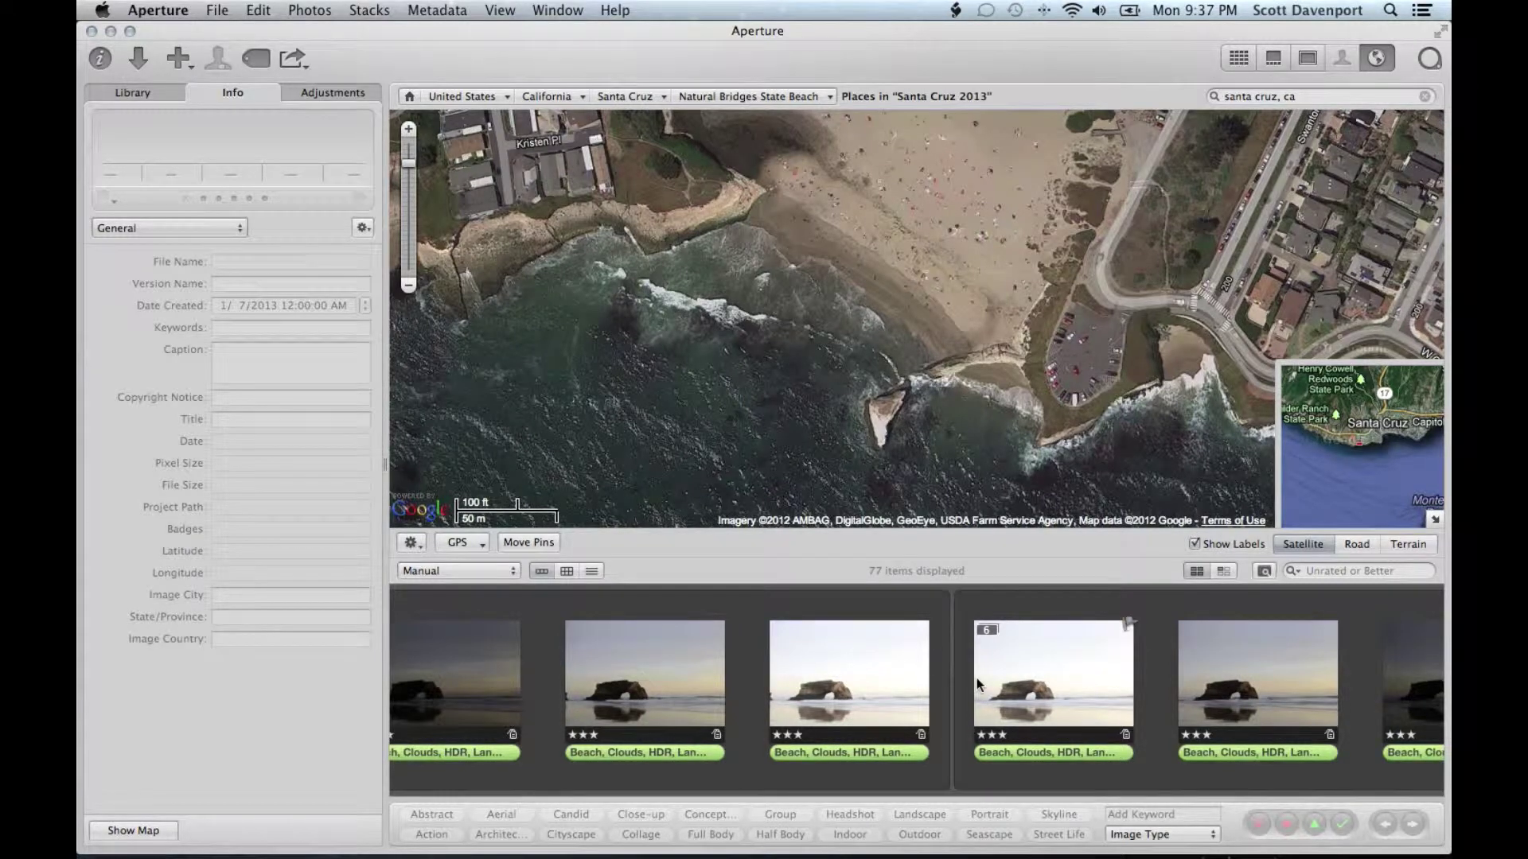
- Scroll the filmstrip back to its start and select all photos in the project
{"action": "scroll", "coordinate": [976, 678], "scroll_direction": "left", "scroll_amount": 5}
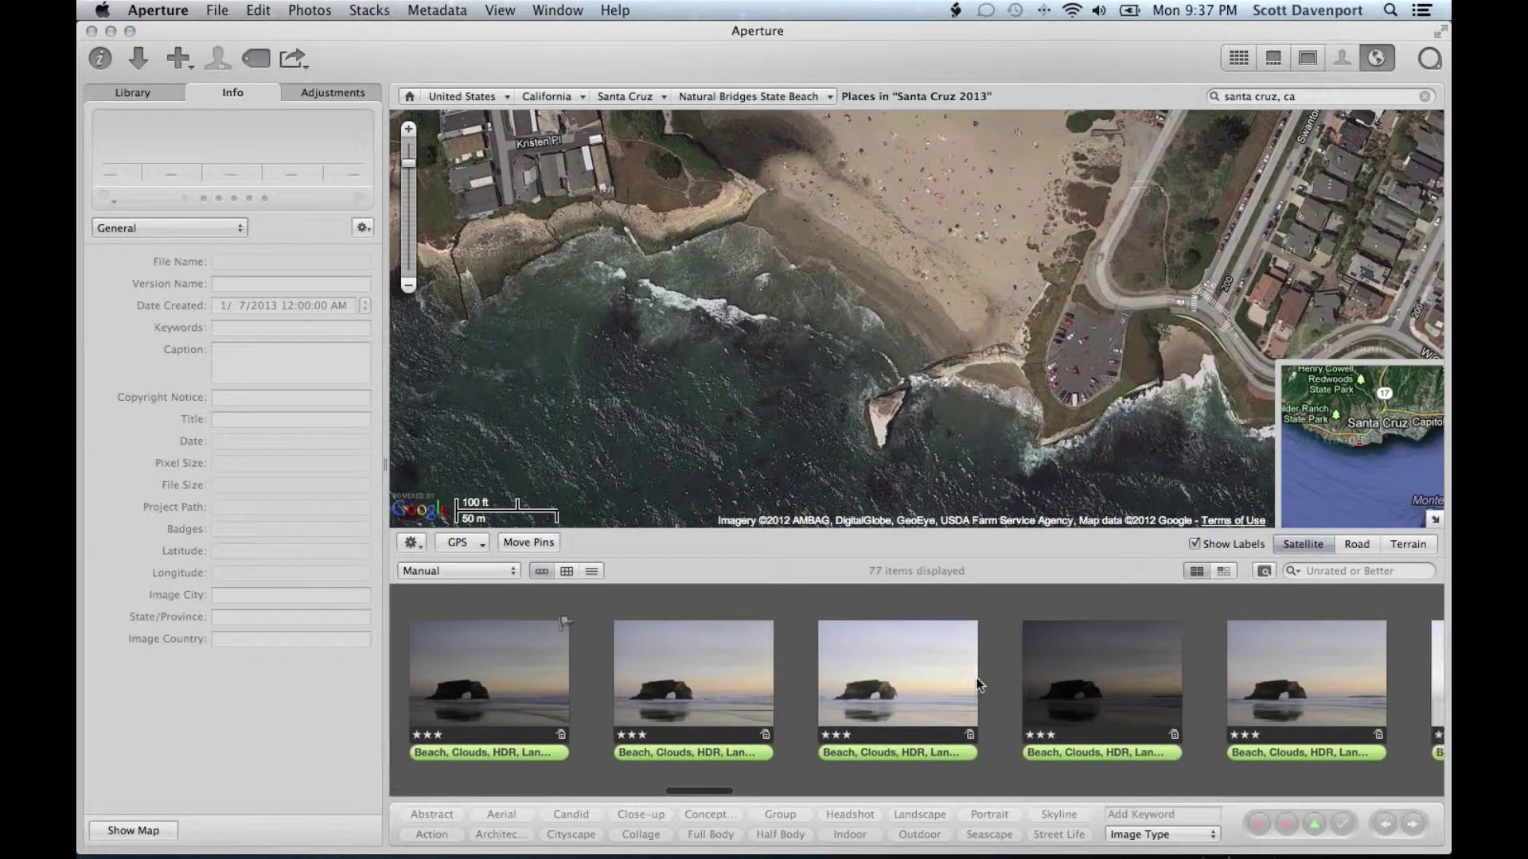
{"action": "scroll", "coordinate": [976, 678], "scroll_direction": "right", "scroll_amount": 2}
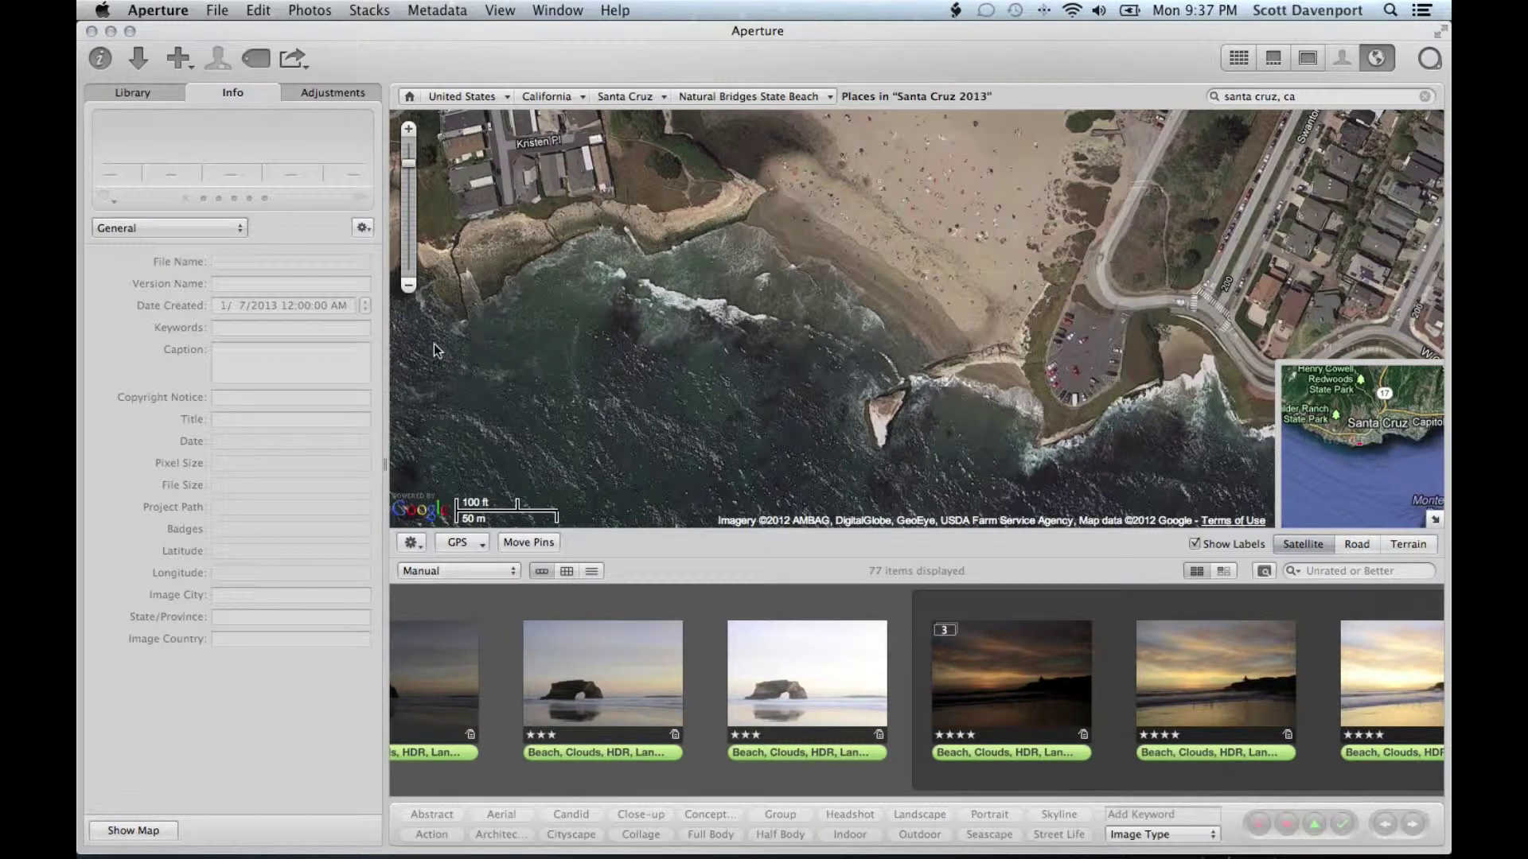
{"action": "scroll", "coordinate": [804, 646], "scroll_direction": "left", "scroll_amount": 3}
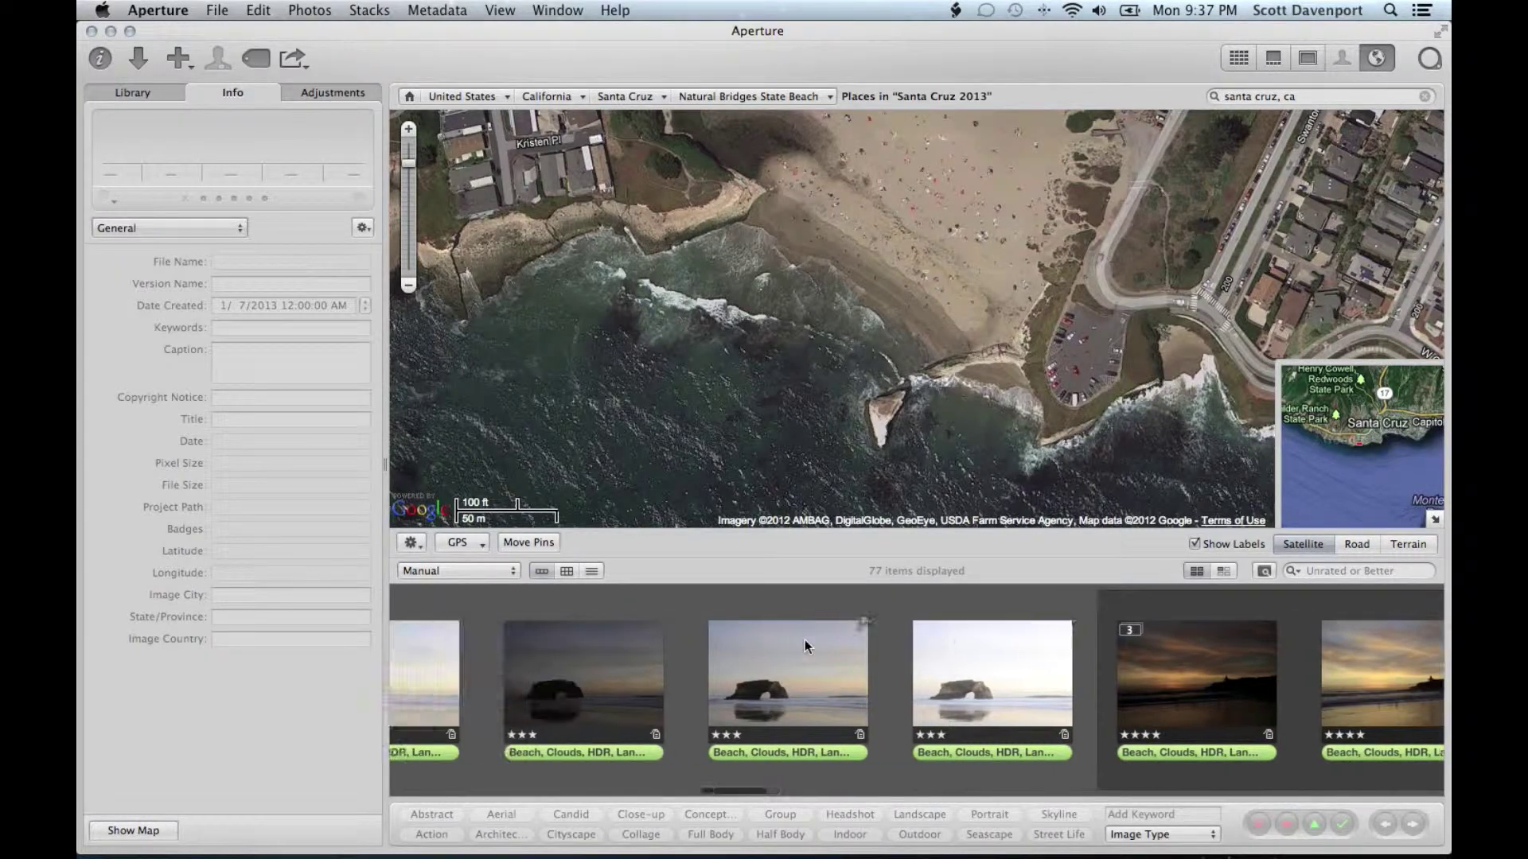
{"action": "scroll", "coordinate": [804, 646], "scroll_direction": "left", "scroll_amount": 10}
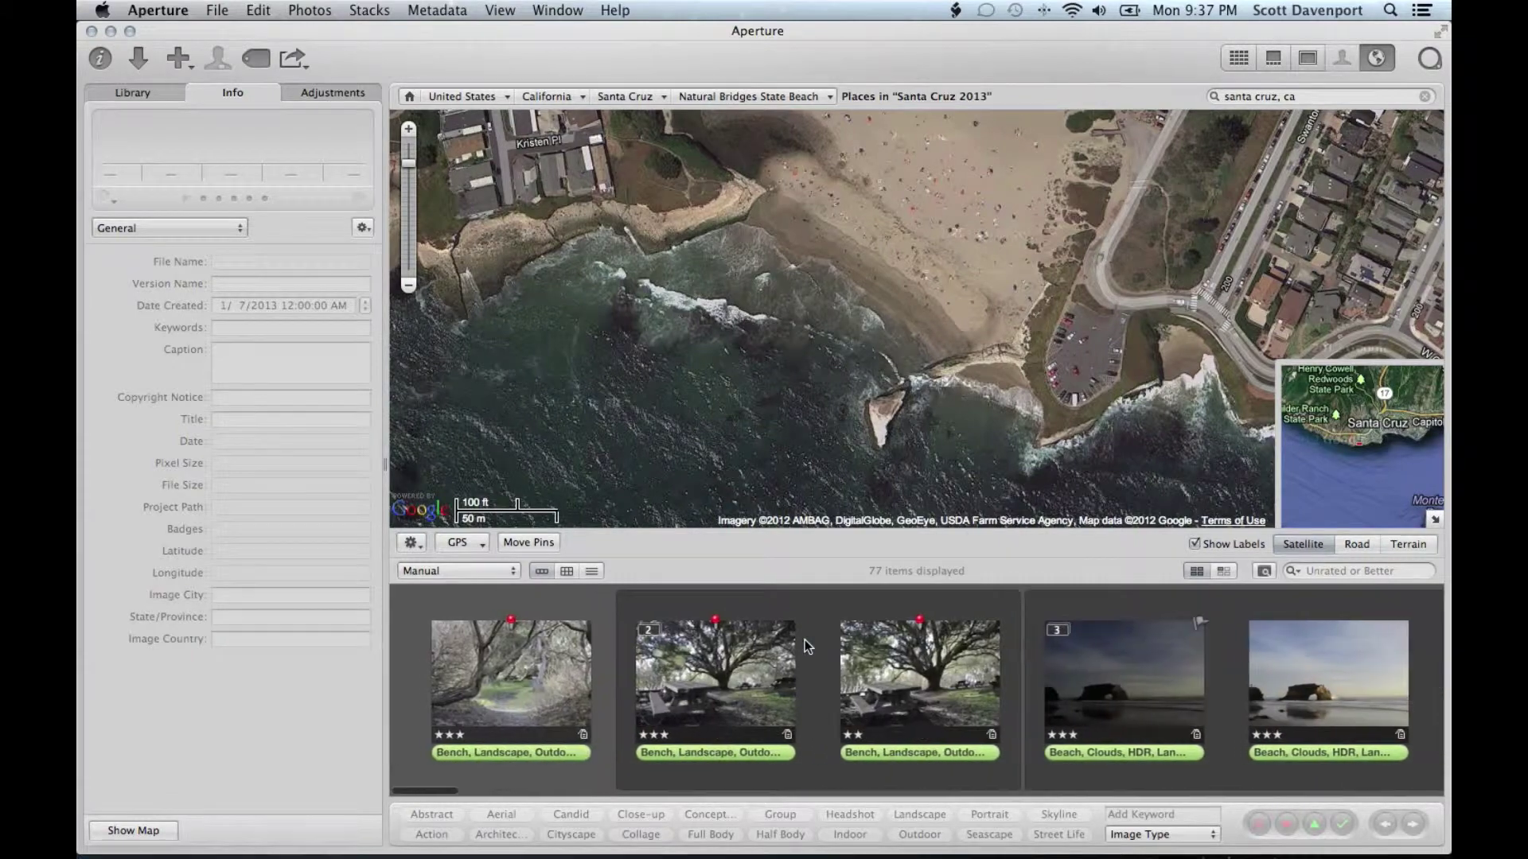
{"action": "key", "text": "super+a"}
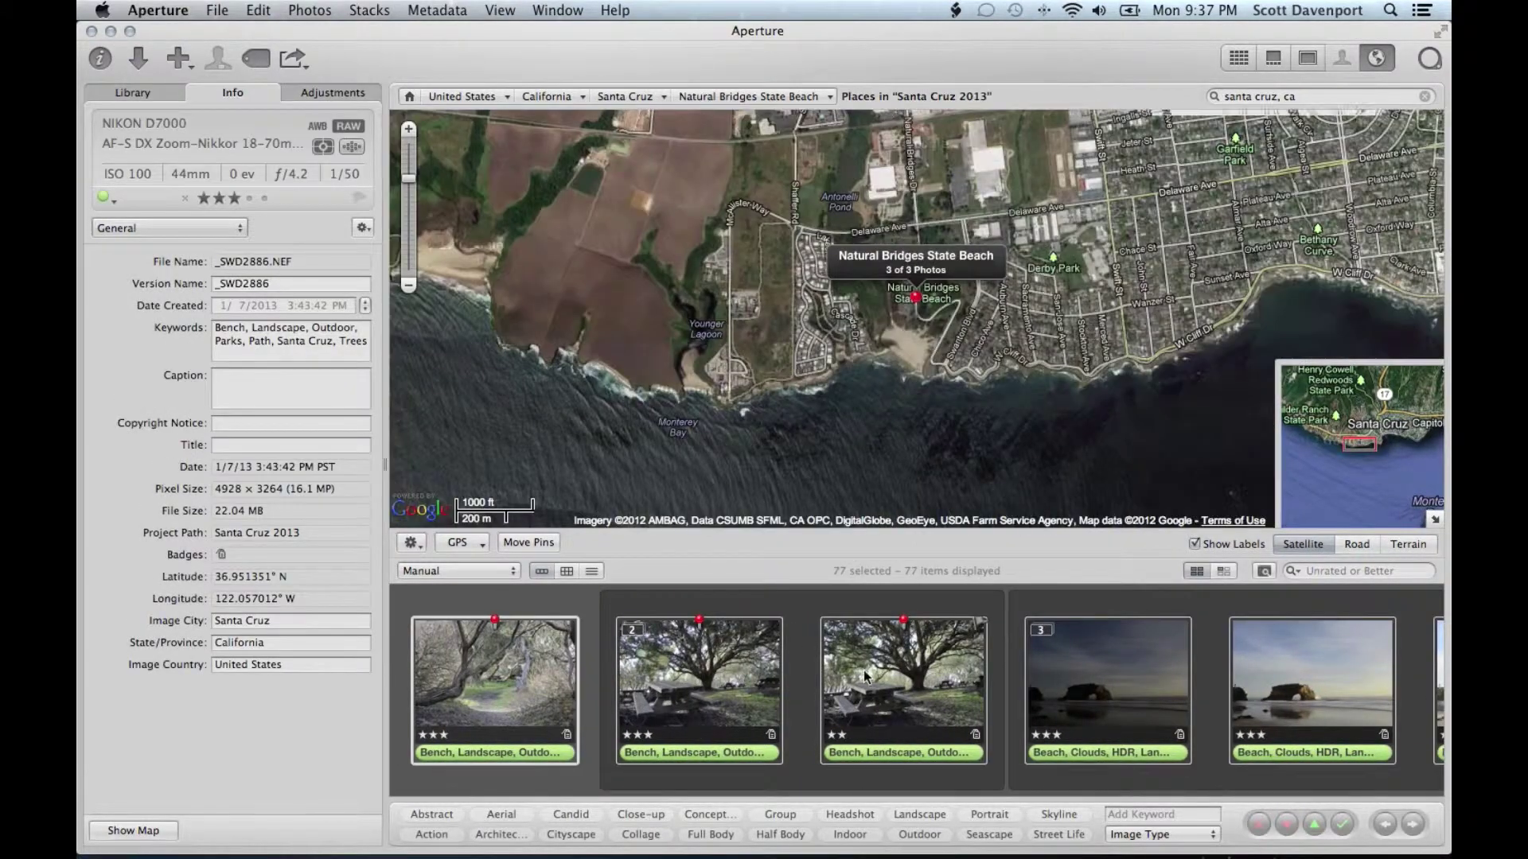
- Deselect the three bench photos and pin the other 74 photos at 36.950019° N, 122.058233° W
{"action": "left_click", "coordinate": [868, 676], "text": "super"}
{"action": "left_click", "coordinate": [714, 678], "text": "super"}
{"action": "left_click", "coordinate": [540, 678], "text": "super"}
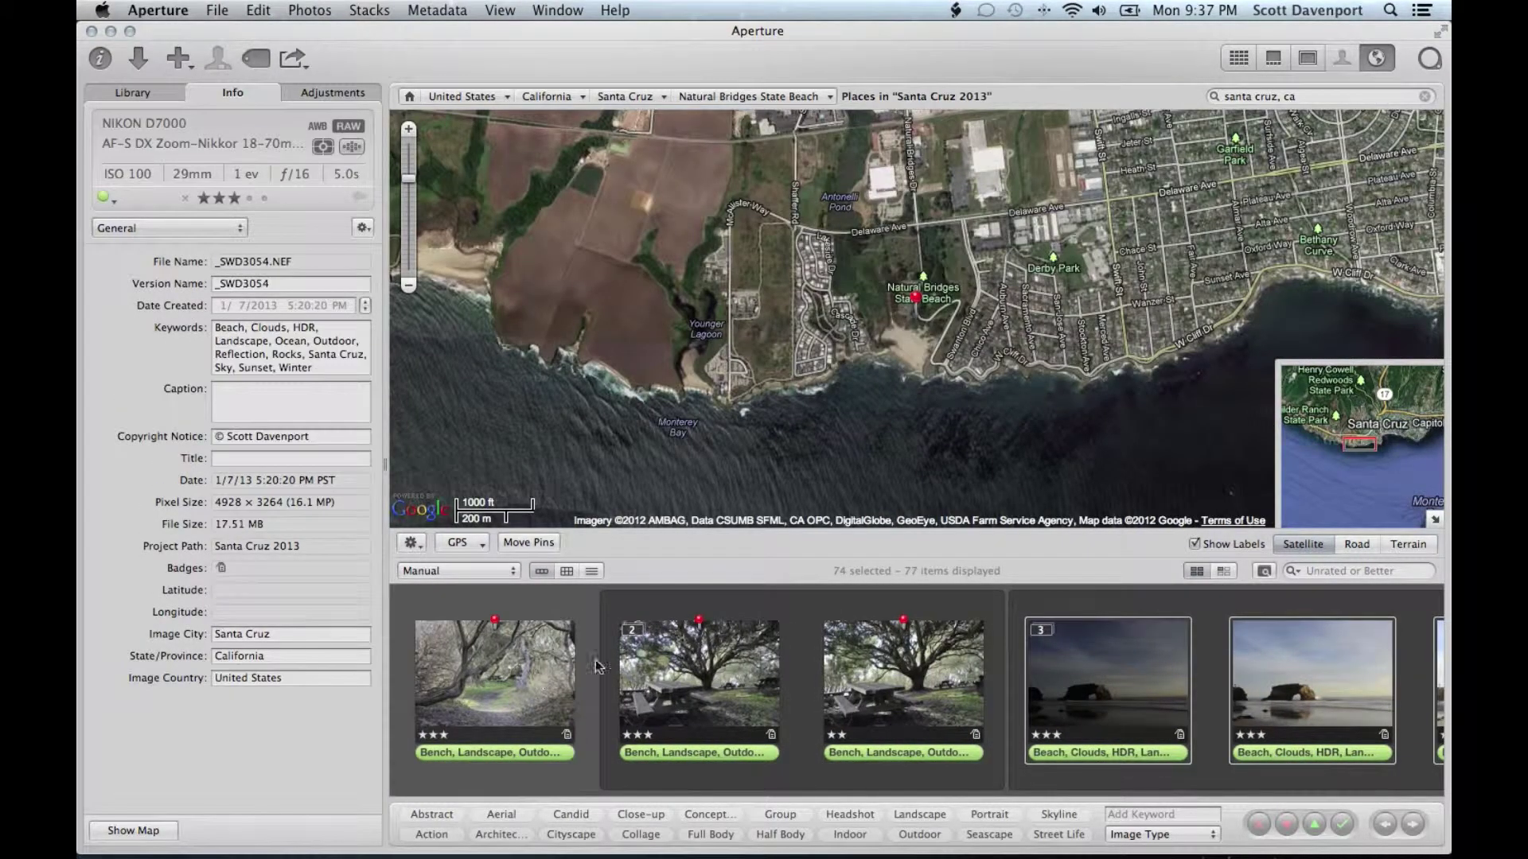
{"action": "scroll", "coordinate": [902, 370], "scroll_direction": "up", "scroll_amount": 3}
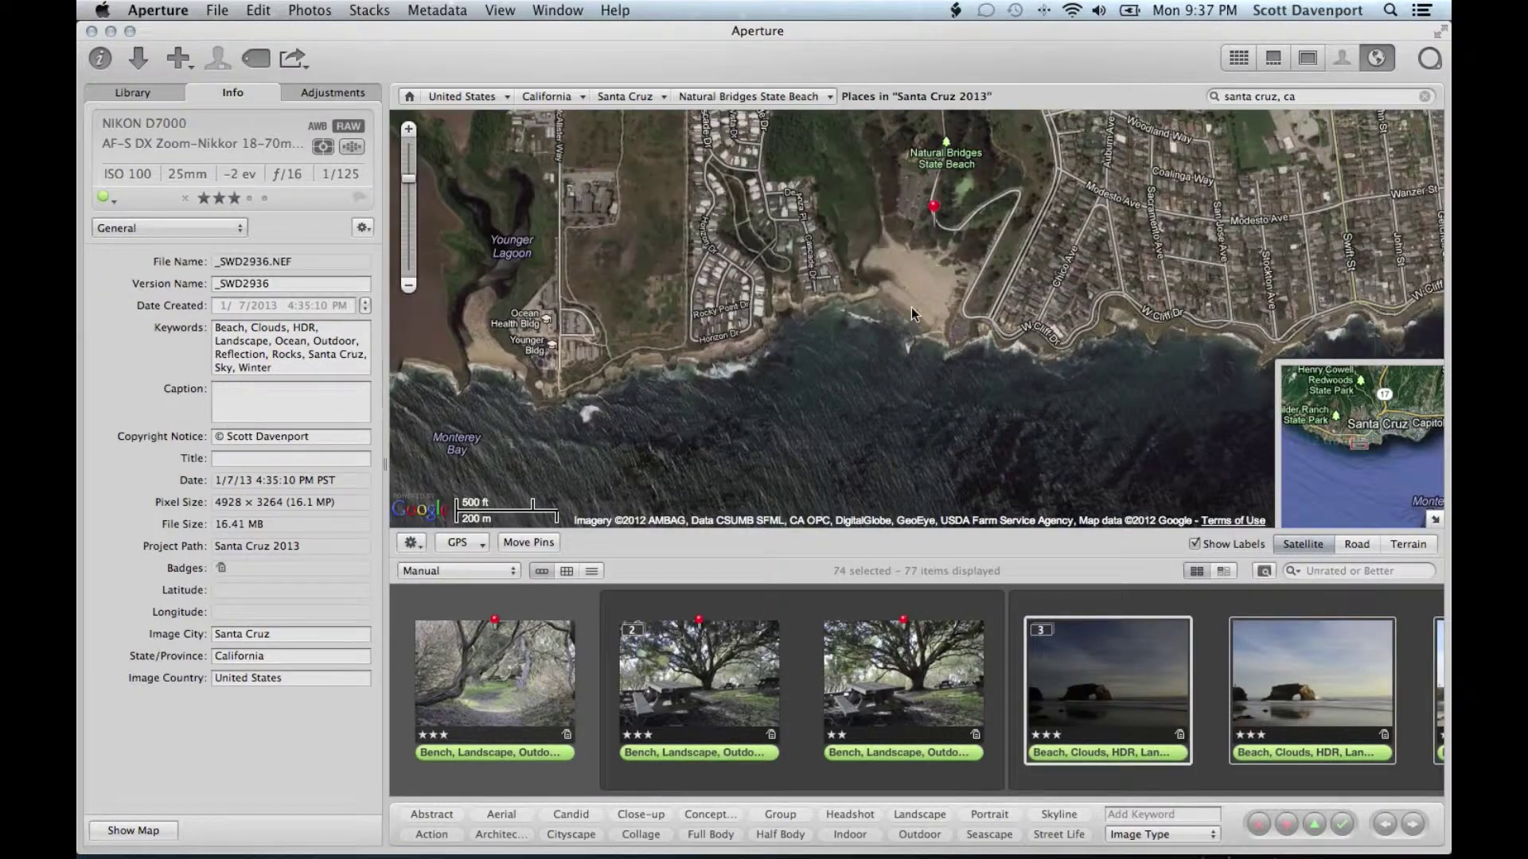
{"action": "scroll", "coordinate": [910, 307], "scroll_direction": "up", "scroll_amount": 2}
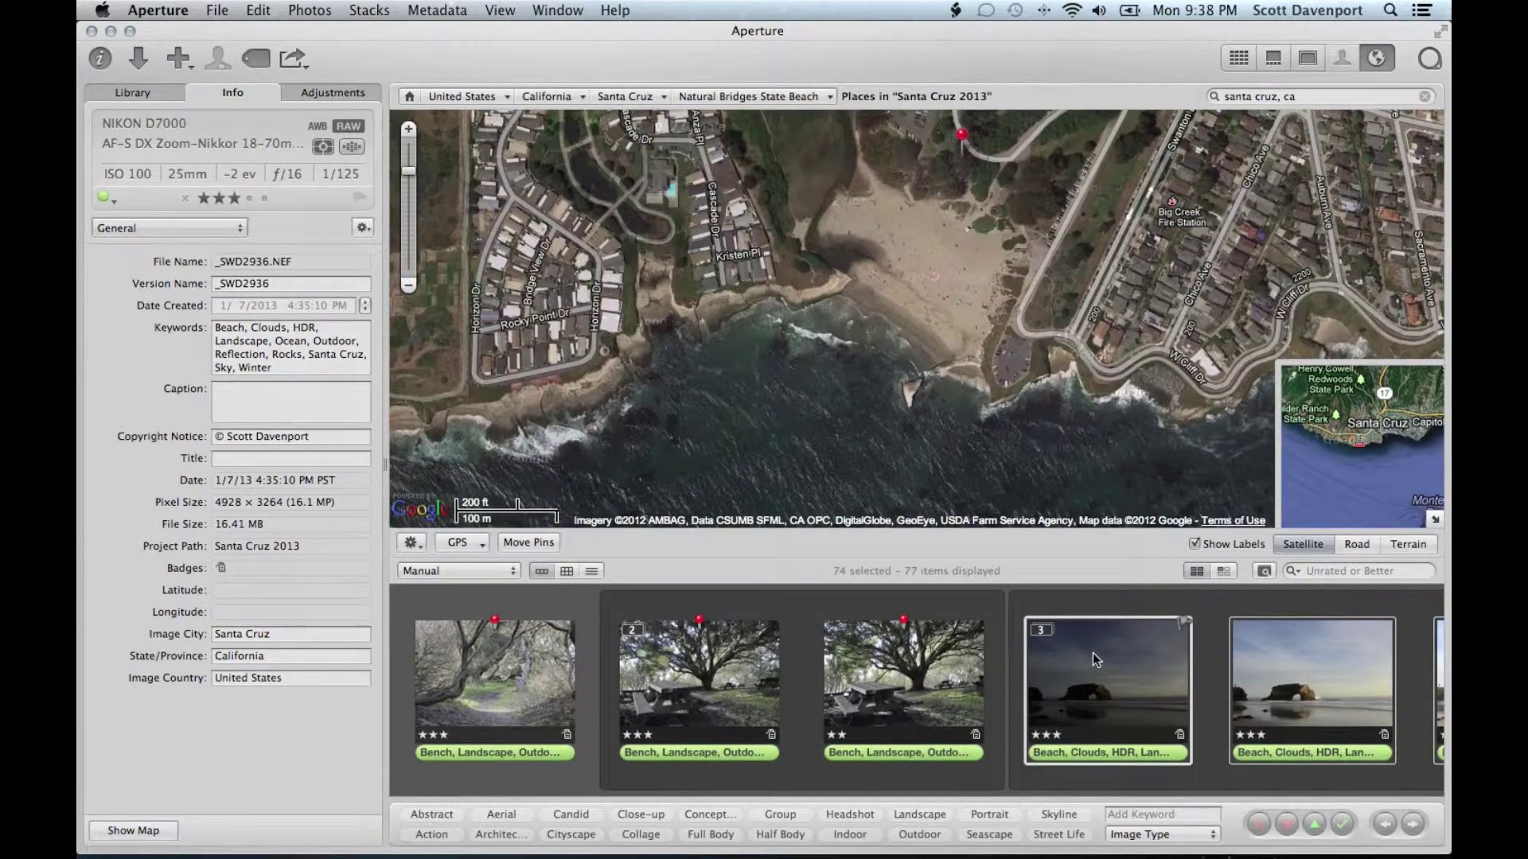
{"action": "left_click_drag", "start_coordinate": [1092, 652], "coordinate": [856, 304]}
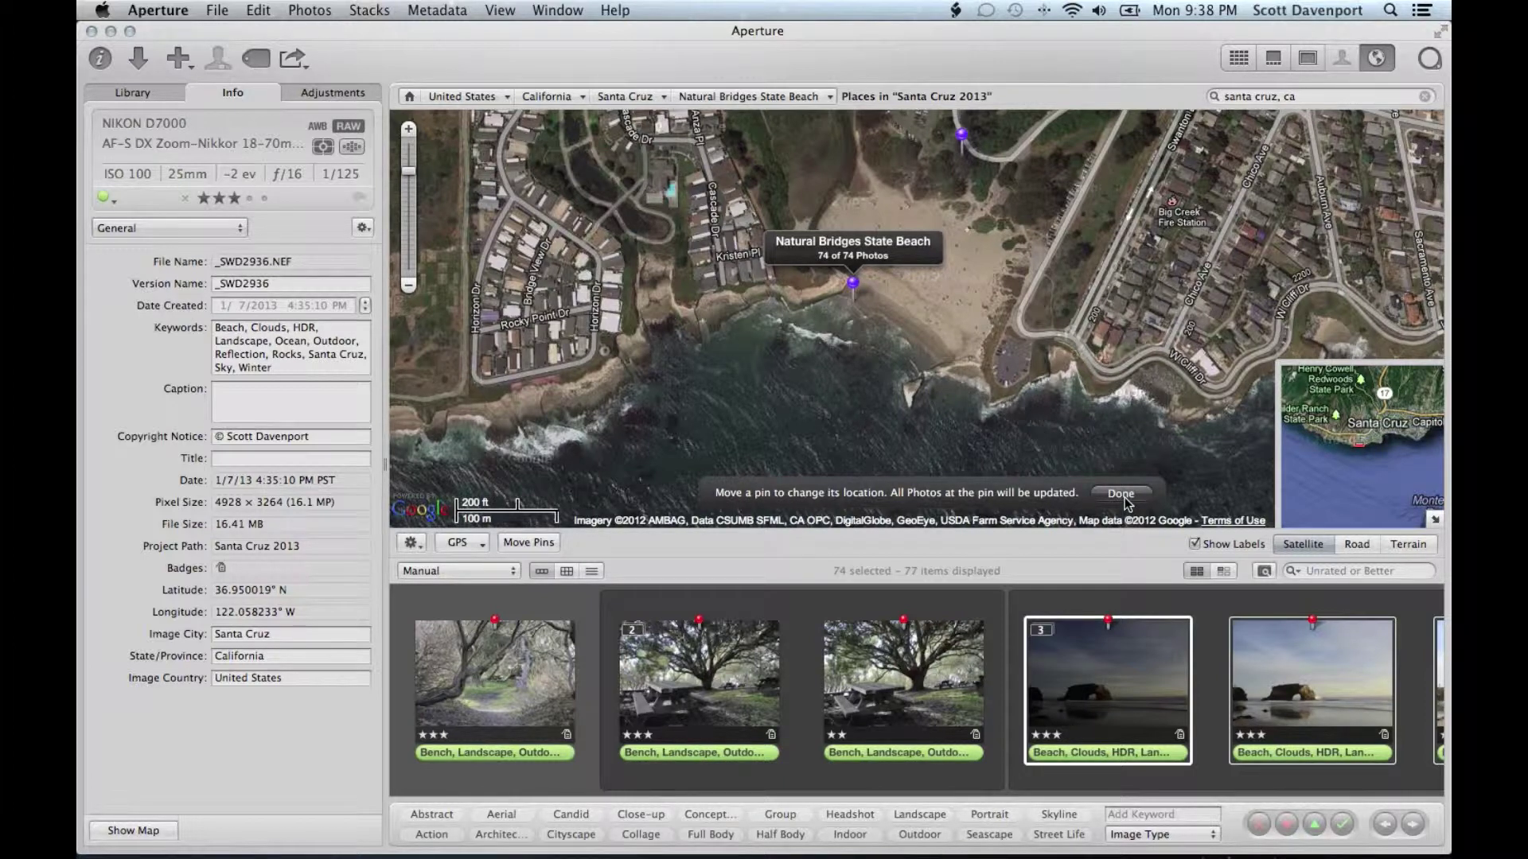
{"action": "left_click", "coordinate": [1122, 494]}
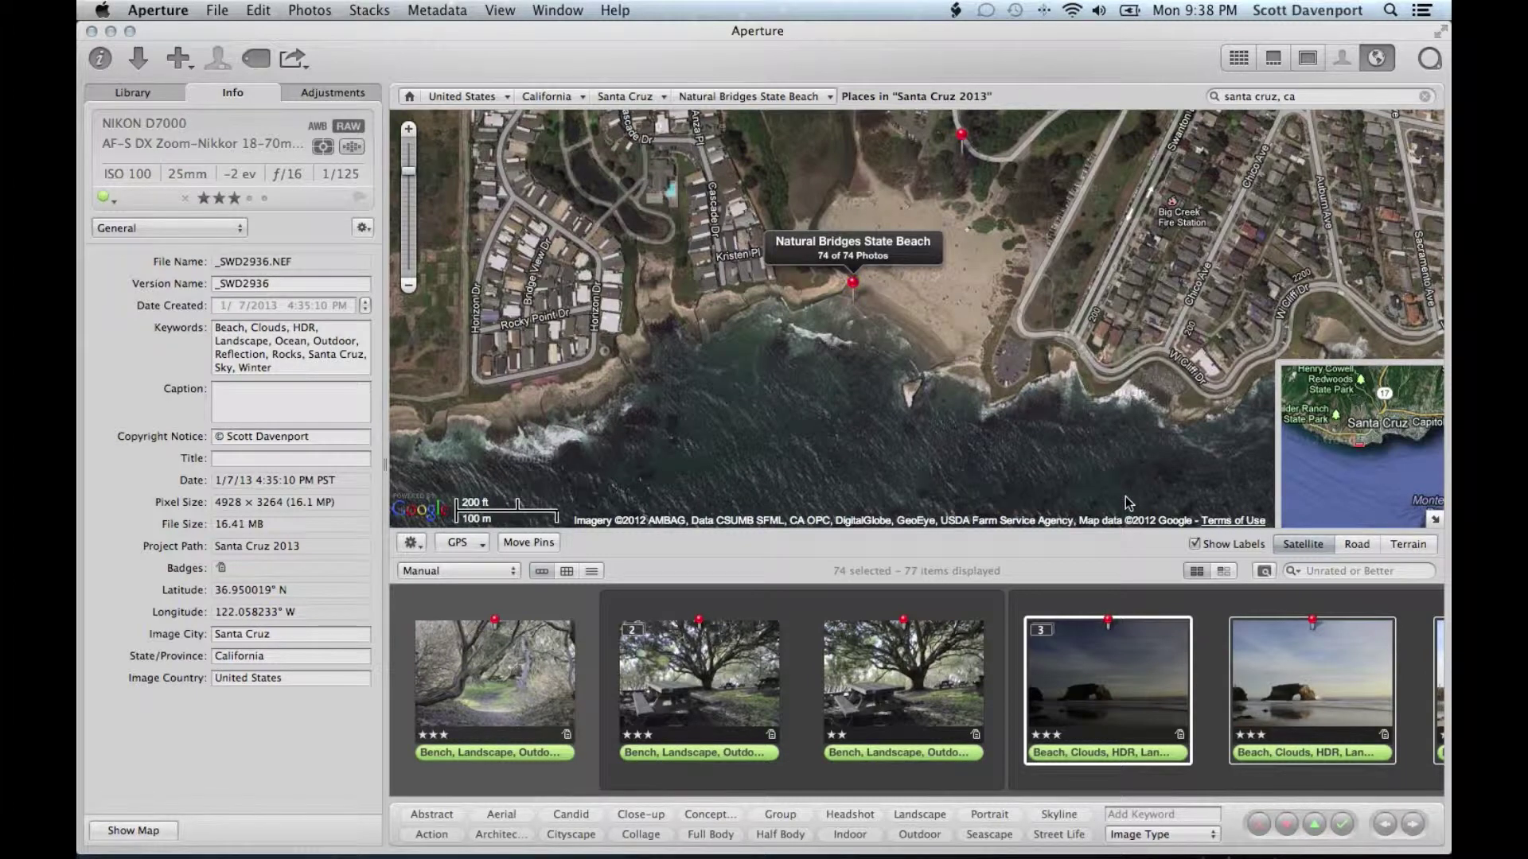
- Confirm no photos lack a location, then select the three photos at the upper pin
{"action": "left_click", "coordinate": [1223, 571]}
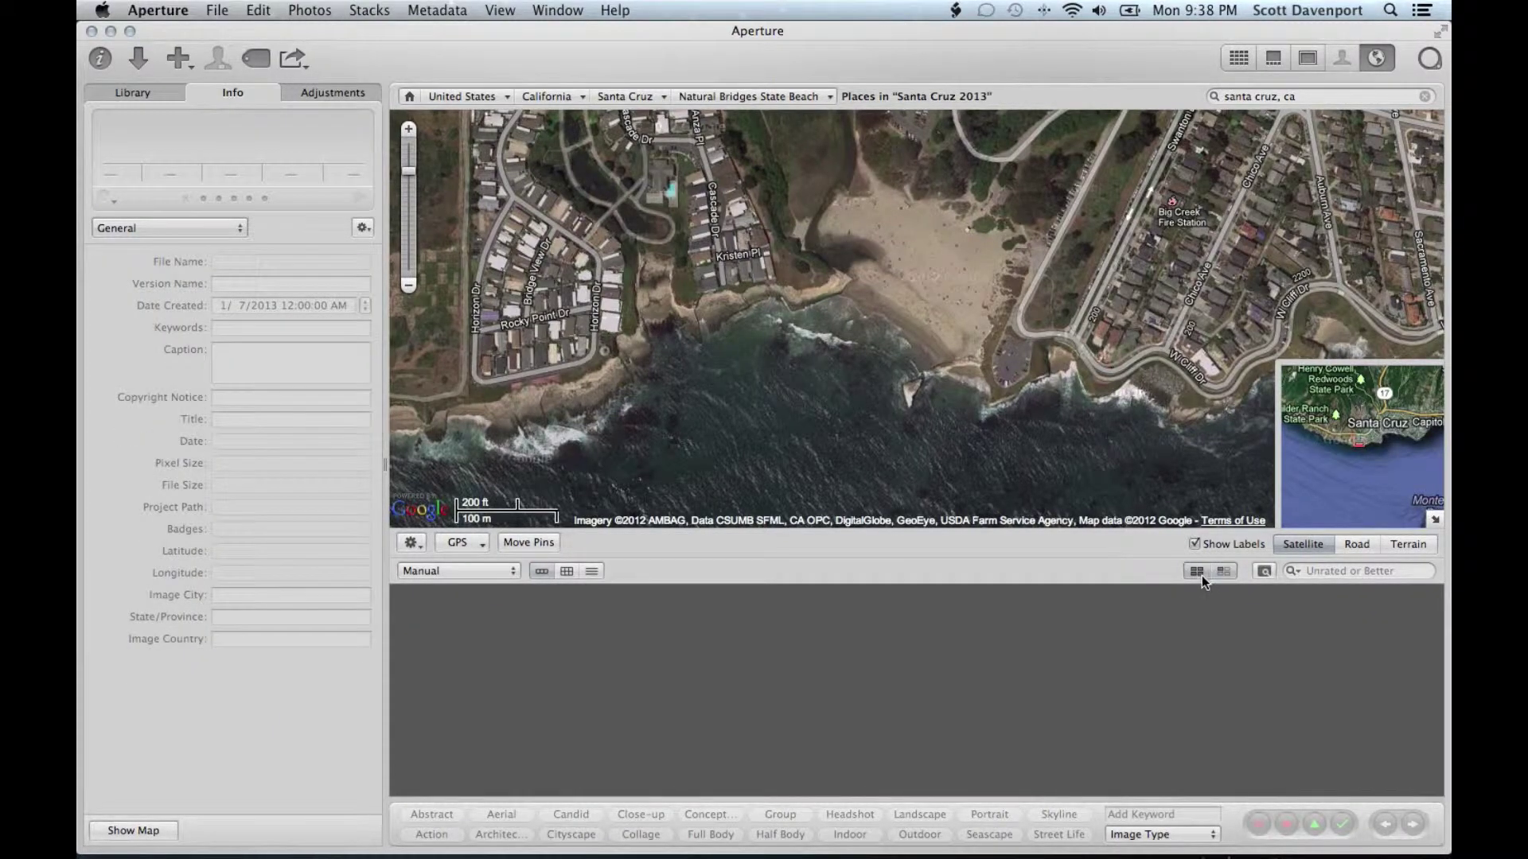
{"action": "left_click", "coordinate": [1201, 572]}
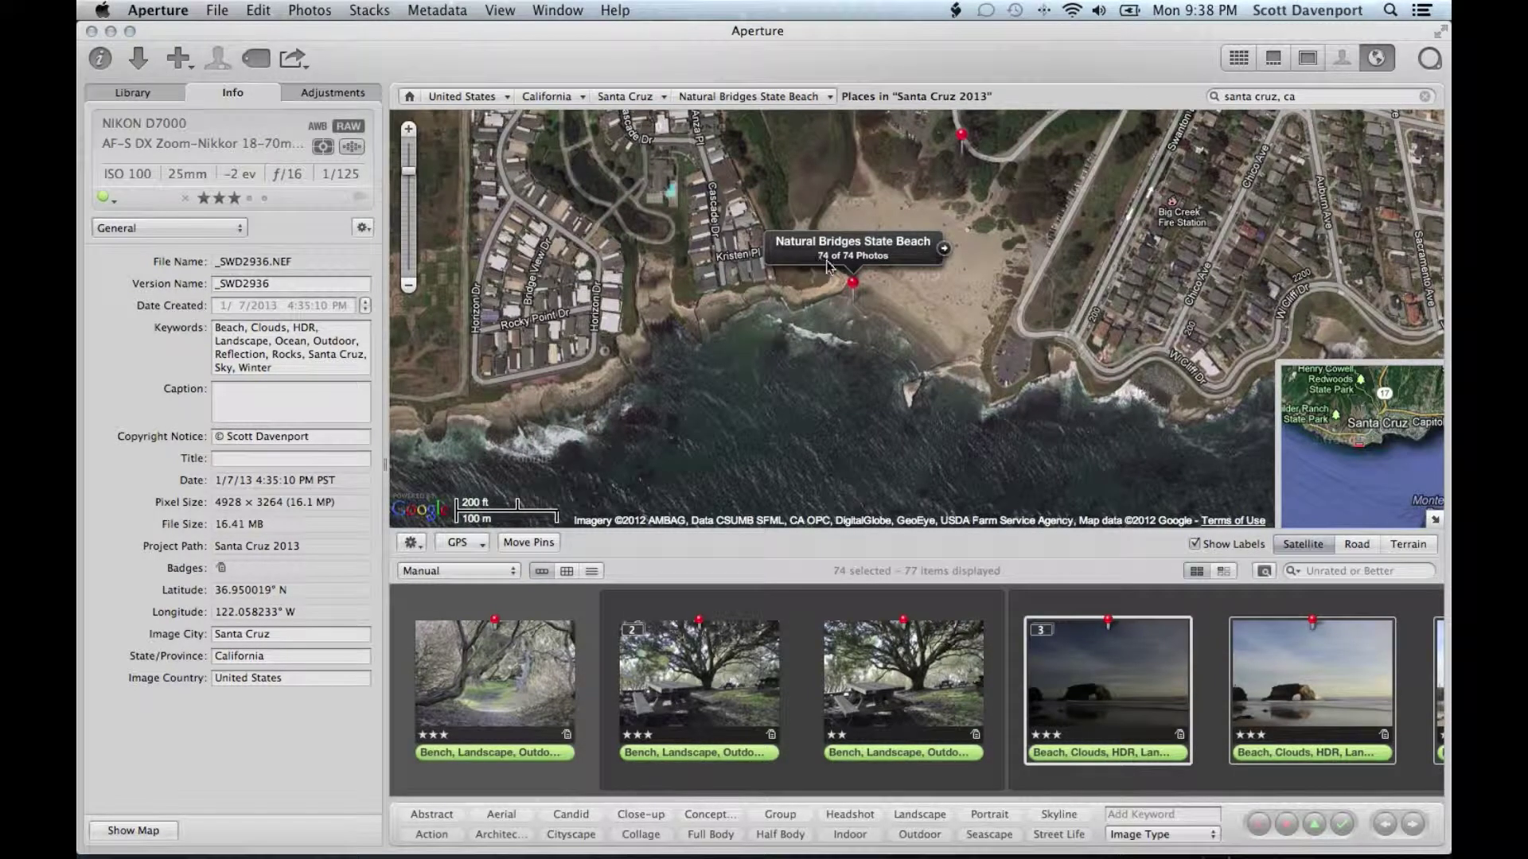
{"action": "left_click", "coordinate": [963, 139]}
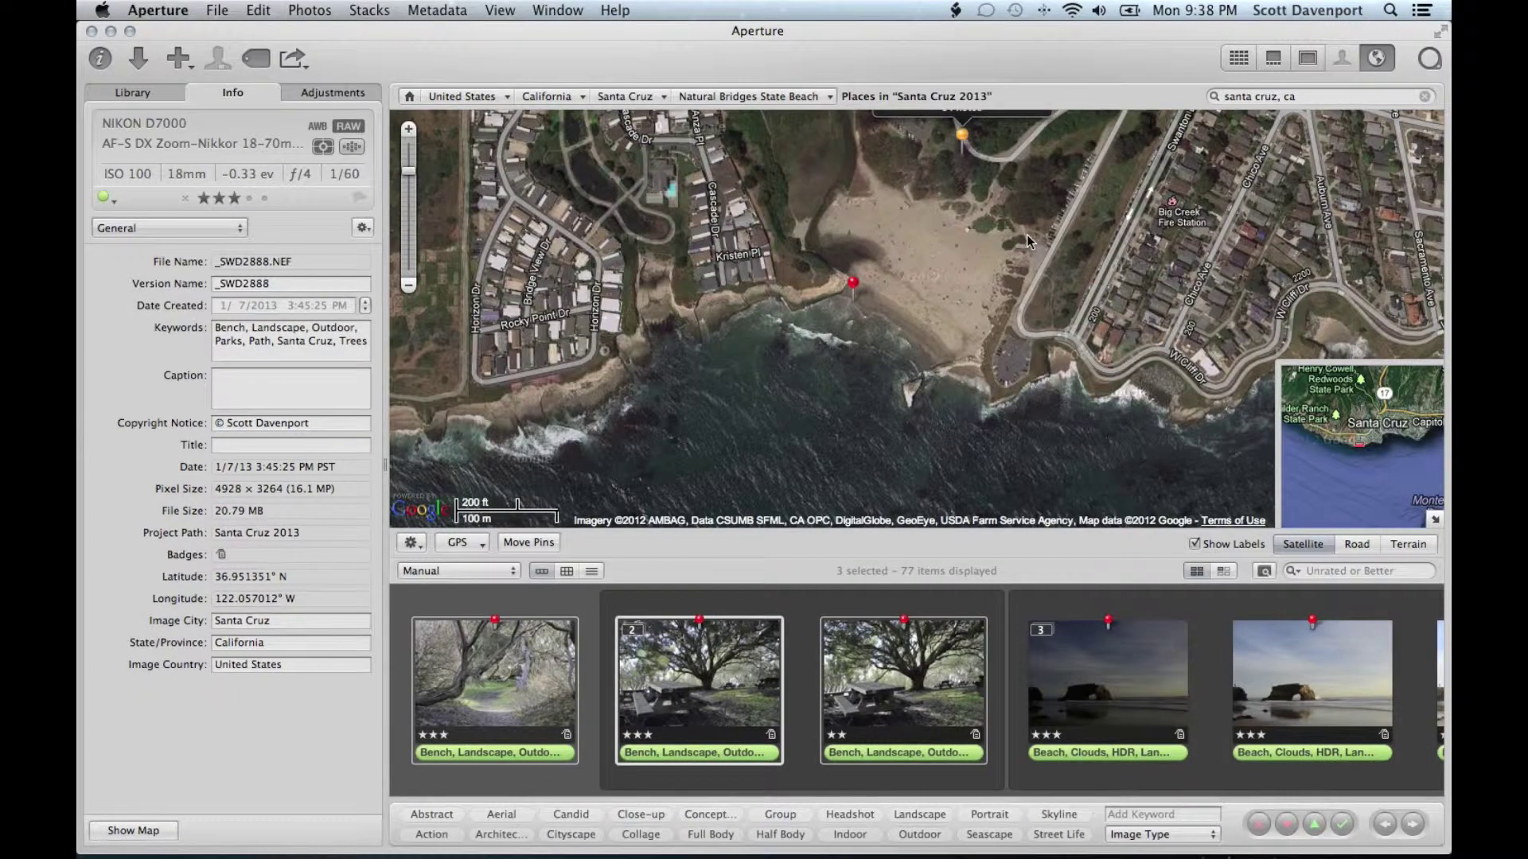
- Adjust the map around that pin, then return to the project's thumbnail grid of 77 items
{"action": "scroll", "coordinate": [1026, 235], "scroll_direction": "up", "scroll_amount": 5}
{"action": "scroll", "coordinate": [1025, 232], "scroll_direction": "down", "scroll_amount": 5}
{"action": "left_click_drag", "start_coordinate": [1065, 202], "coordinate": [1058, 273]}
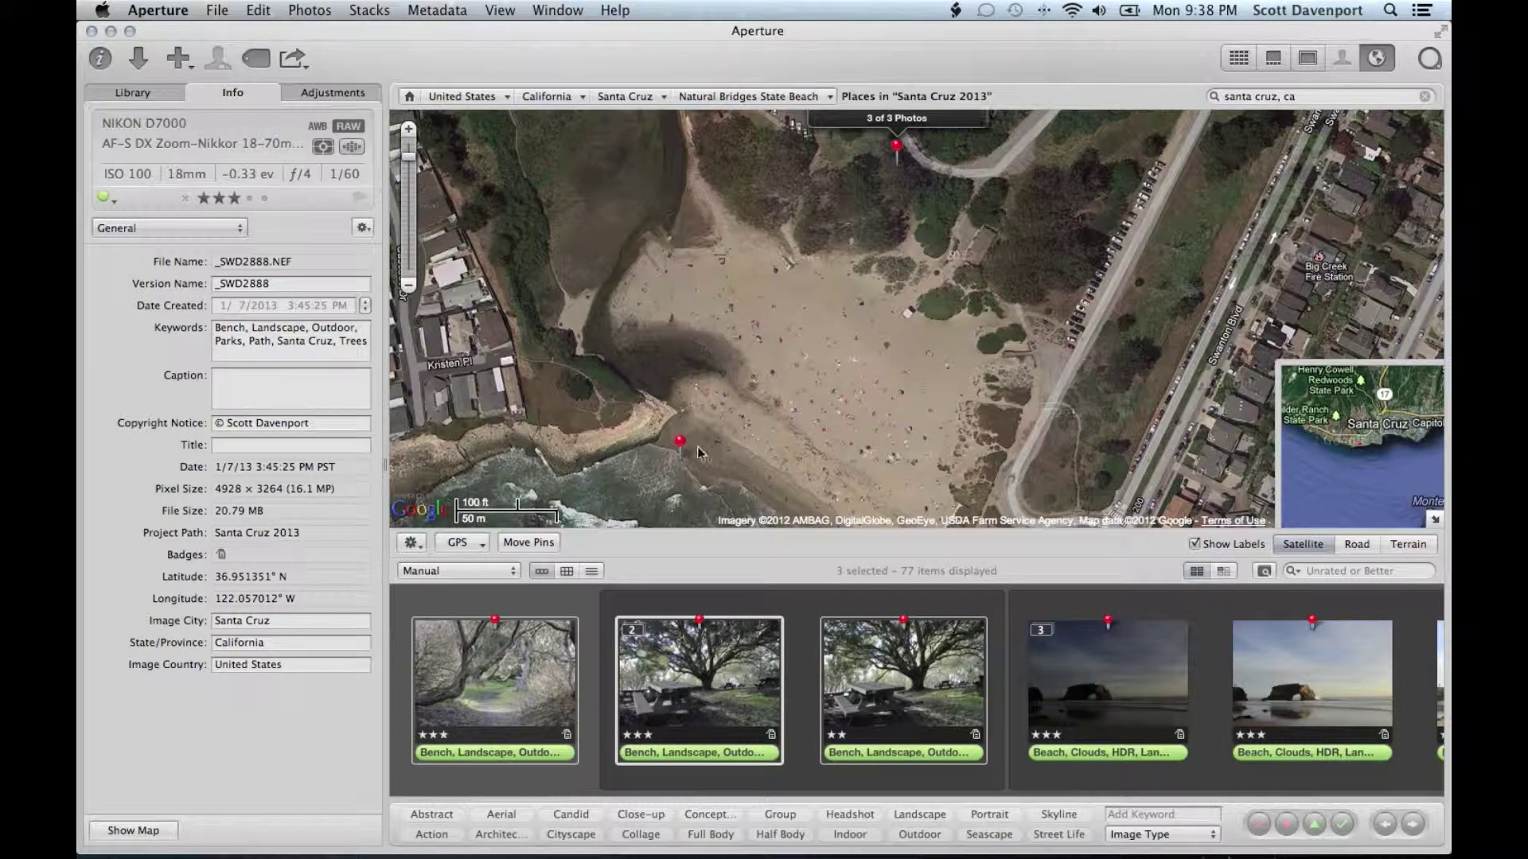
{"action": "left_click_drag", "start_coordinate": [1008, 417], "coordinate": [747, 411]}
{"action": "scroll", "coordinate": [747, 410], "scroll_direction": "down", "scroll_amount": 8}
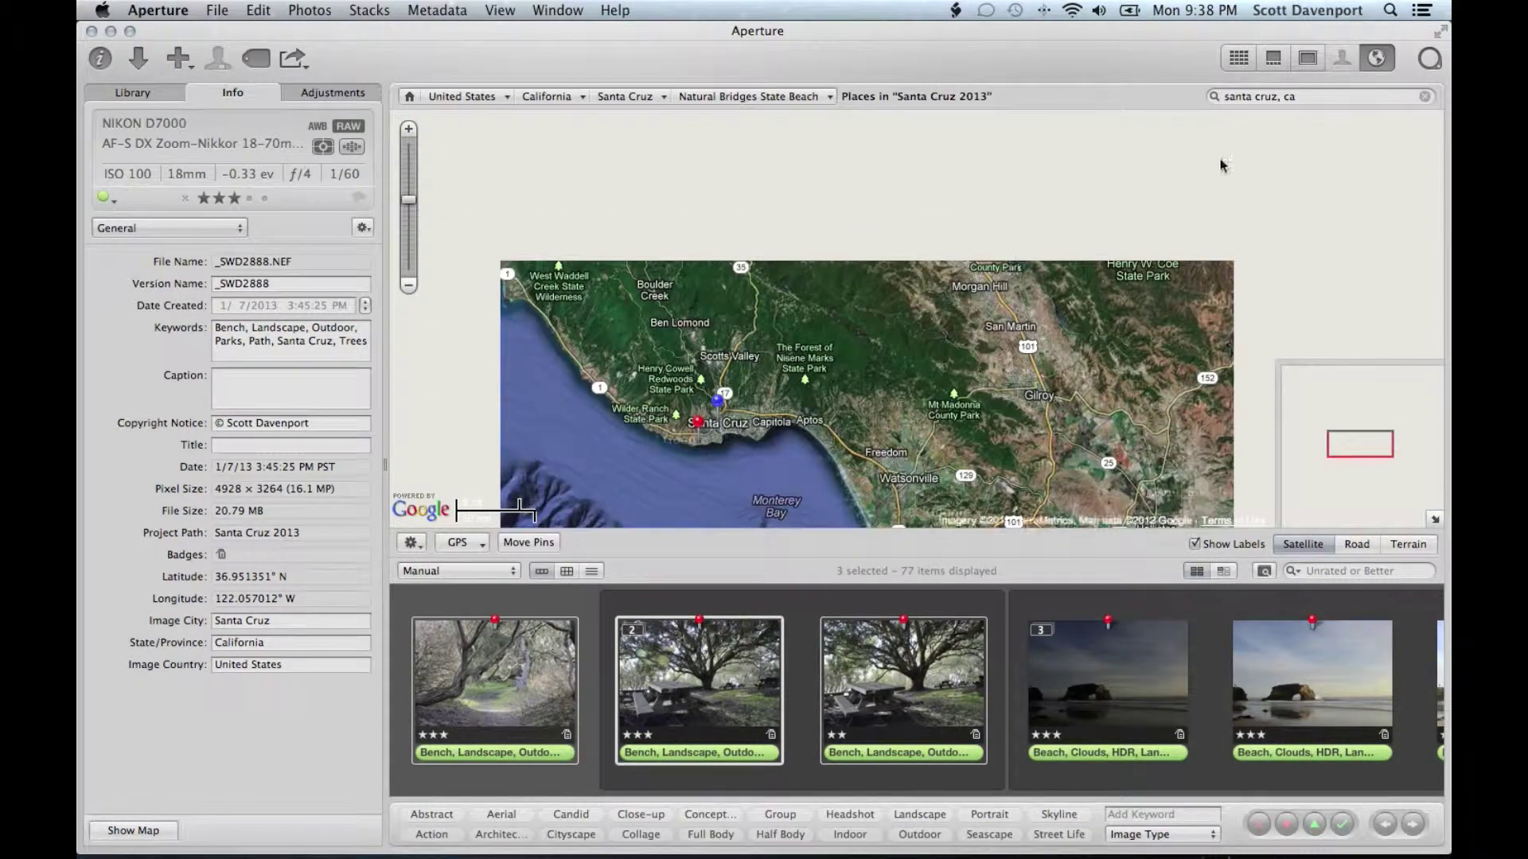
{"action": "left_click", "coordinate": [1237, 62]}
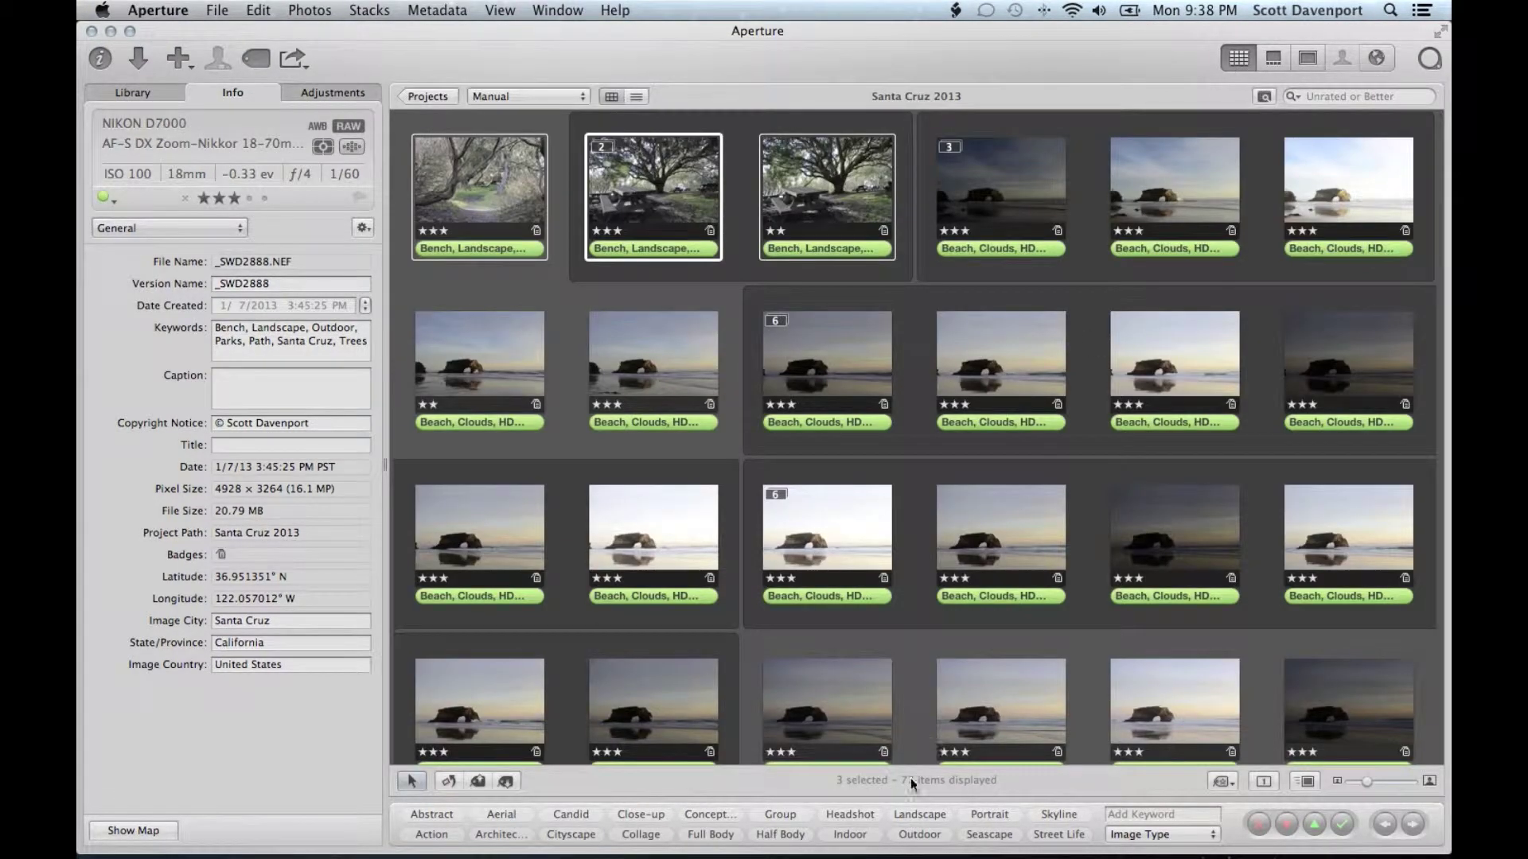
- Give all 77 photos the blue colour label
{"action": "left_click", "coordinate": [908, 233]}
{"action": "key", "text": "super+a"}
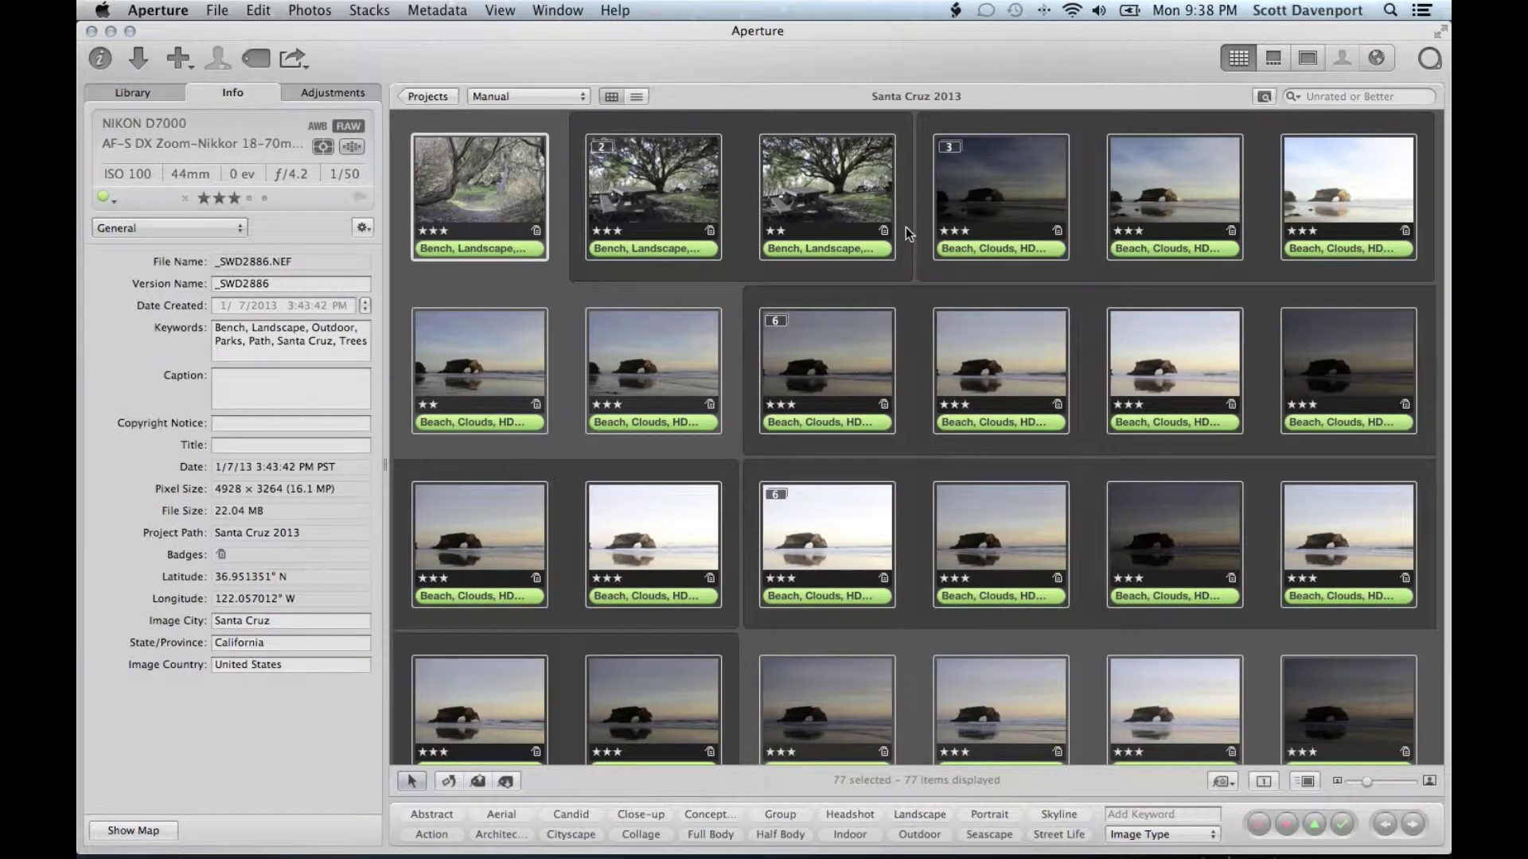
{"action": "key", "text": "alt+5"}
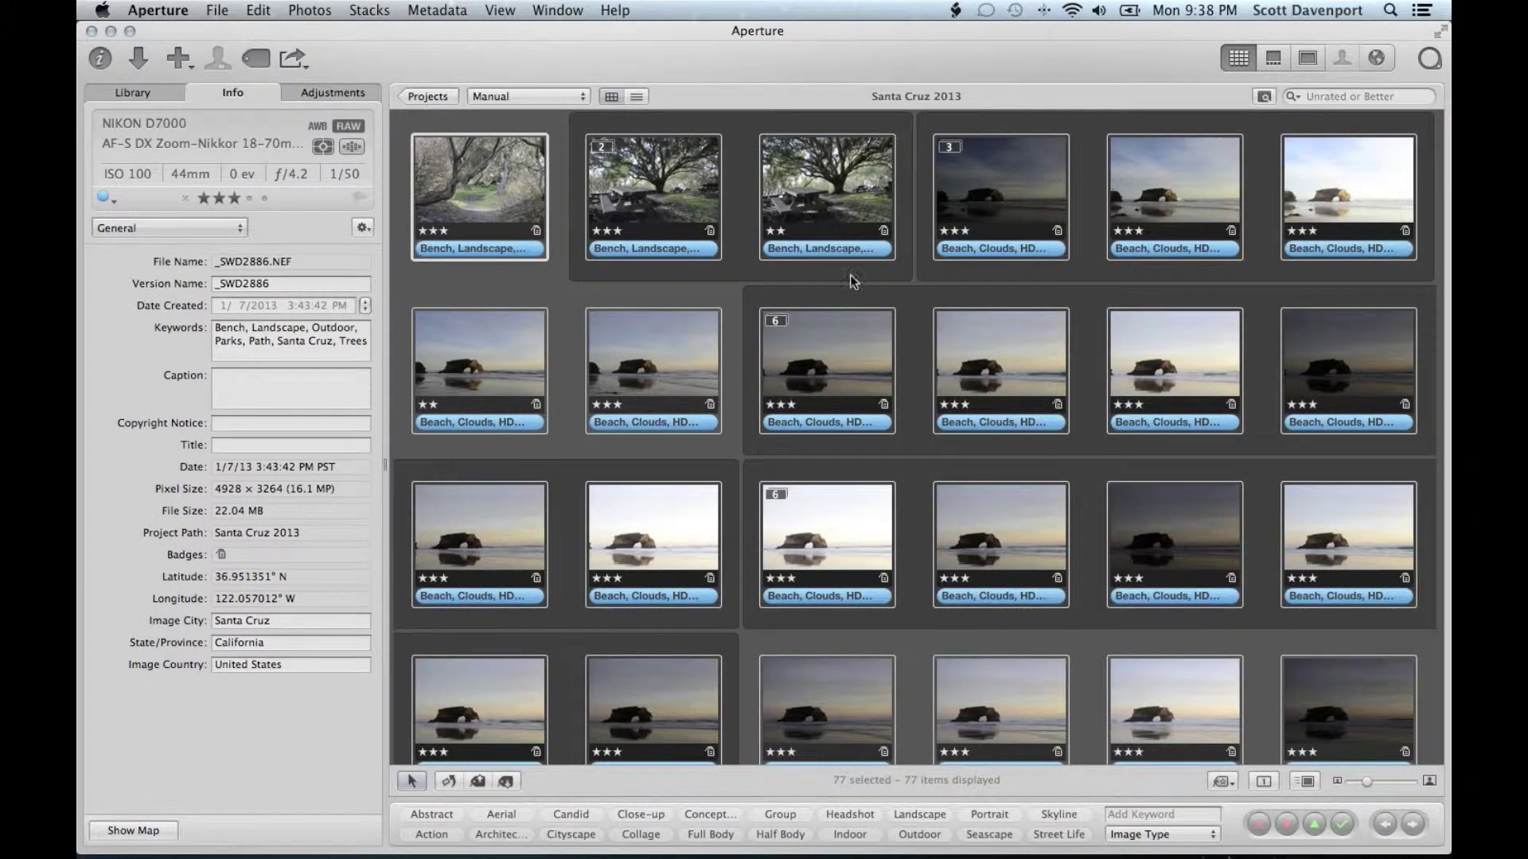
- Edit the Needs Adjustments label name in the Labels preferences and close them
{"action": "left_click", "coordinate": [157, 9]}
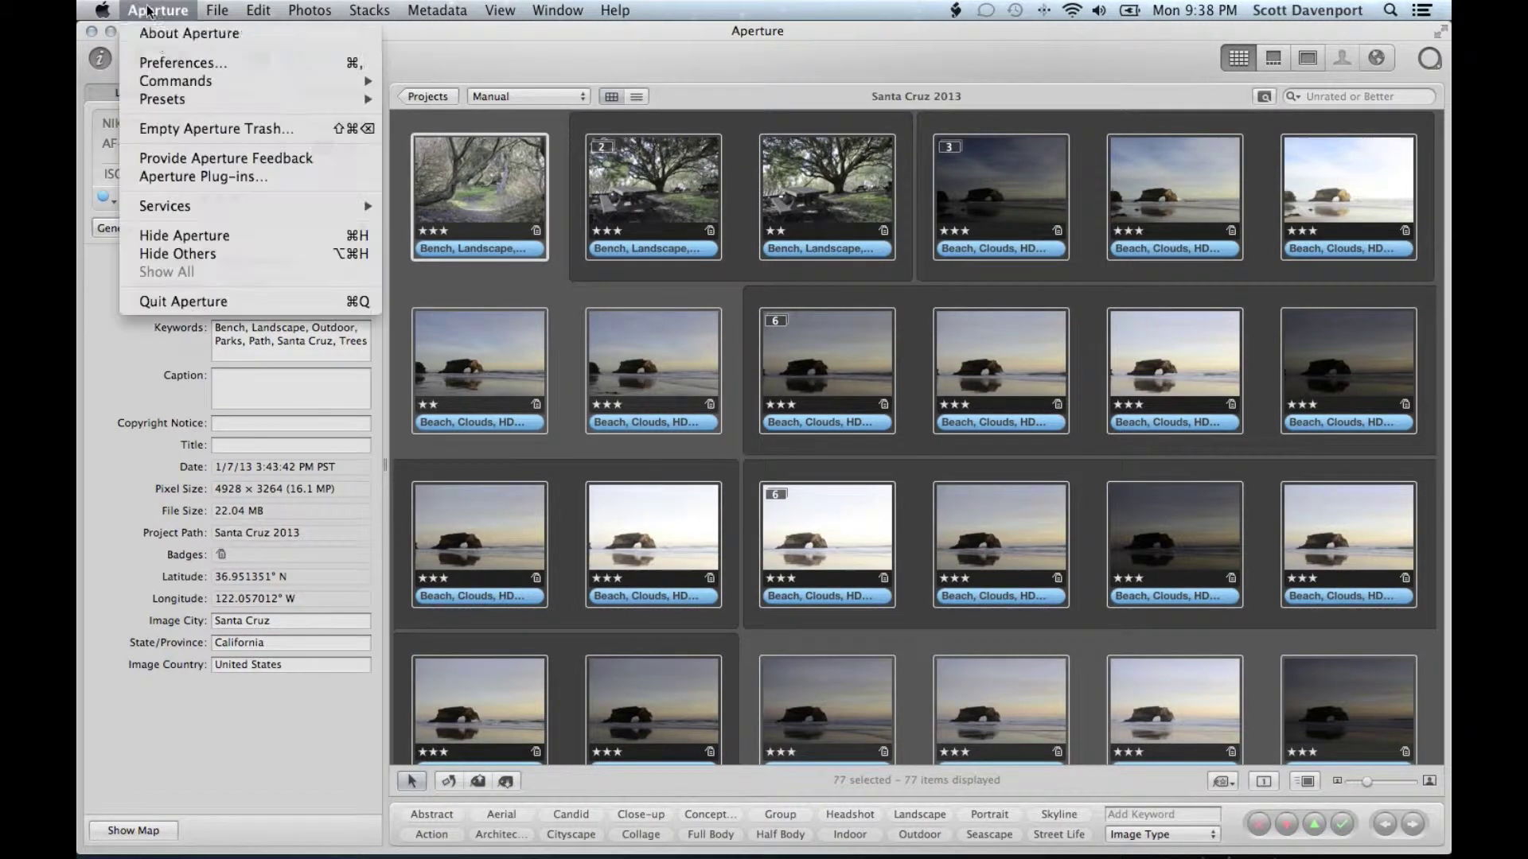
{"action": "left_click", "coordinate": [167, 61]}
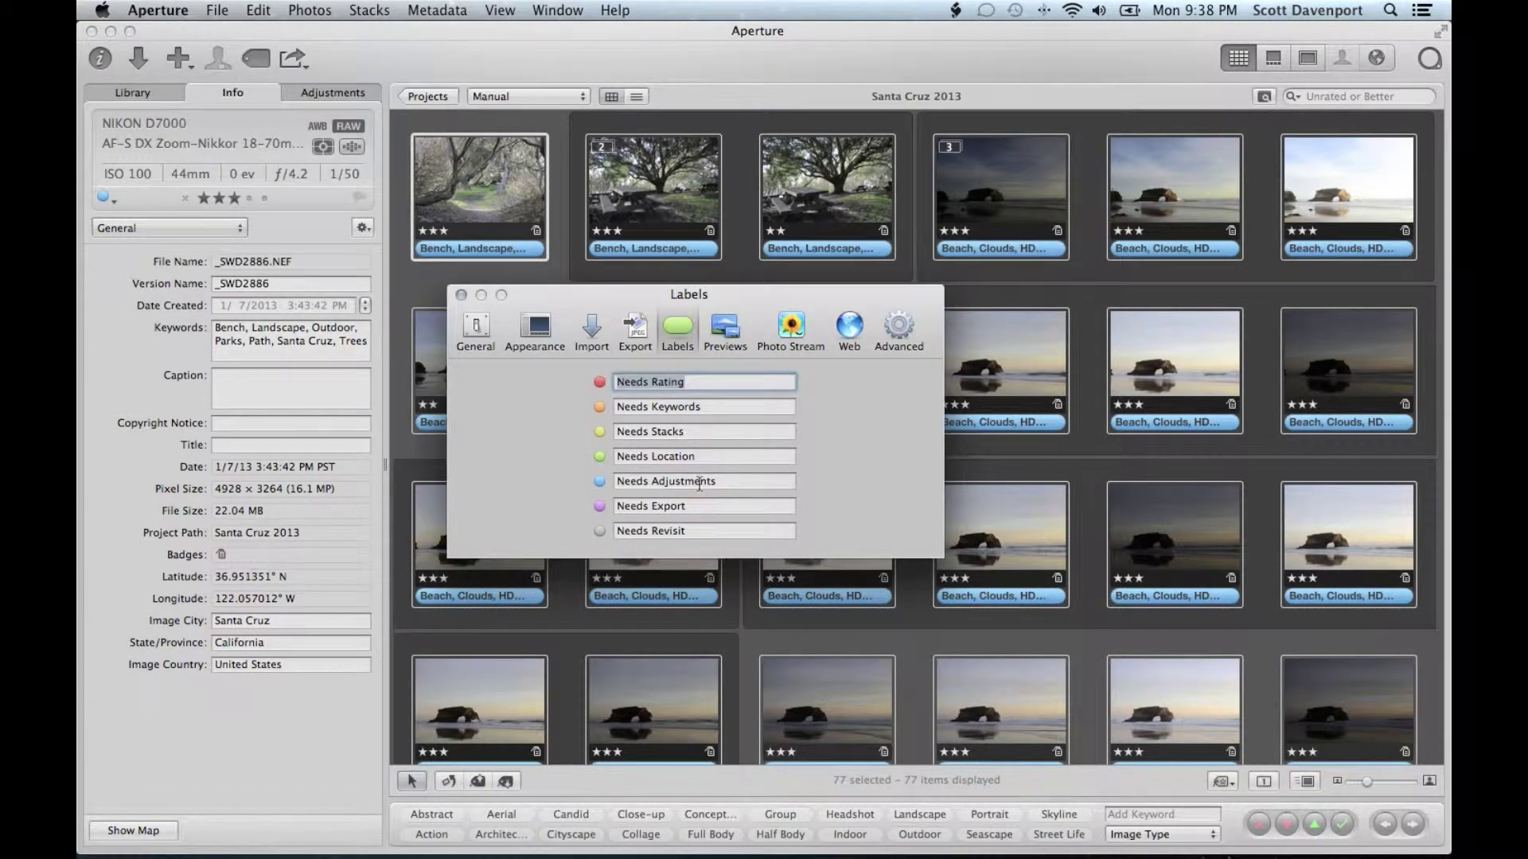
{"action": "left_click", "coordinate": [744, 483]}
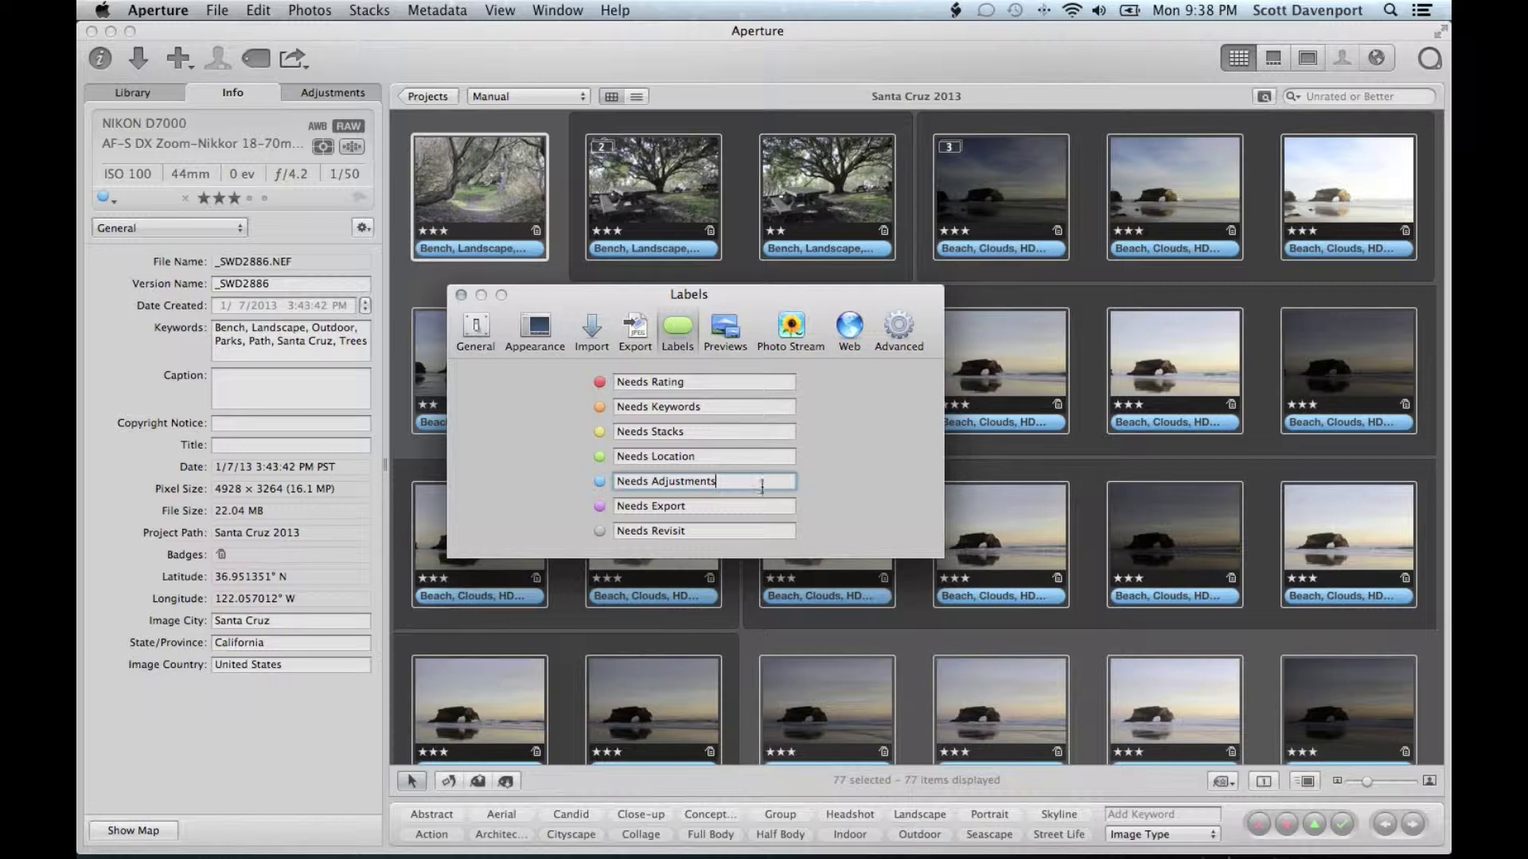
{"action": "left_click", "coordinate": [461, 295]}
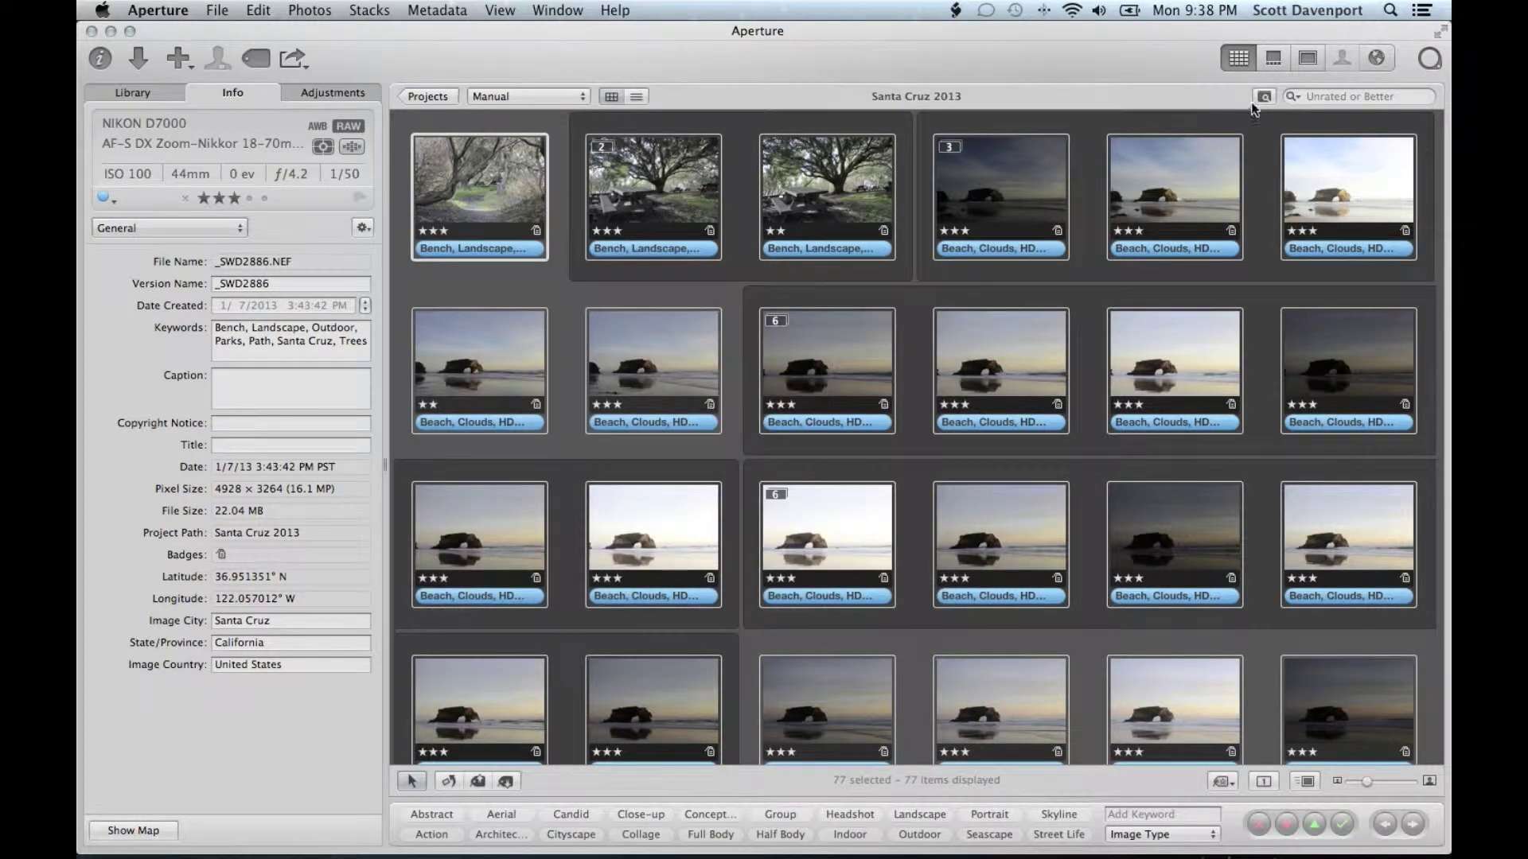
- Show only photos rated four stars or better (21 items) and select the six-image sunset stack
{"action": "left_click", "coordinate": [1275, 156]}
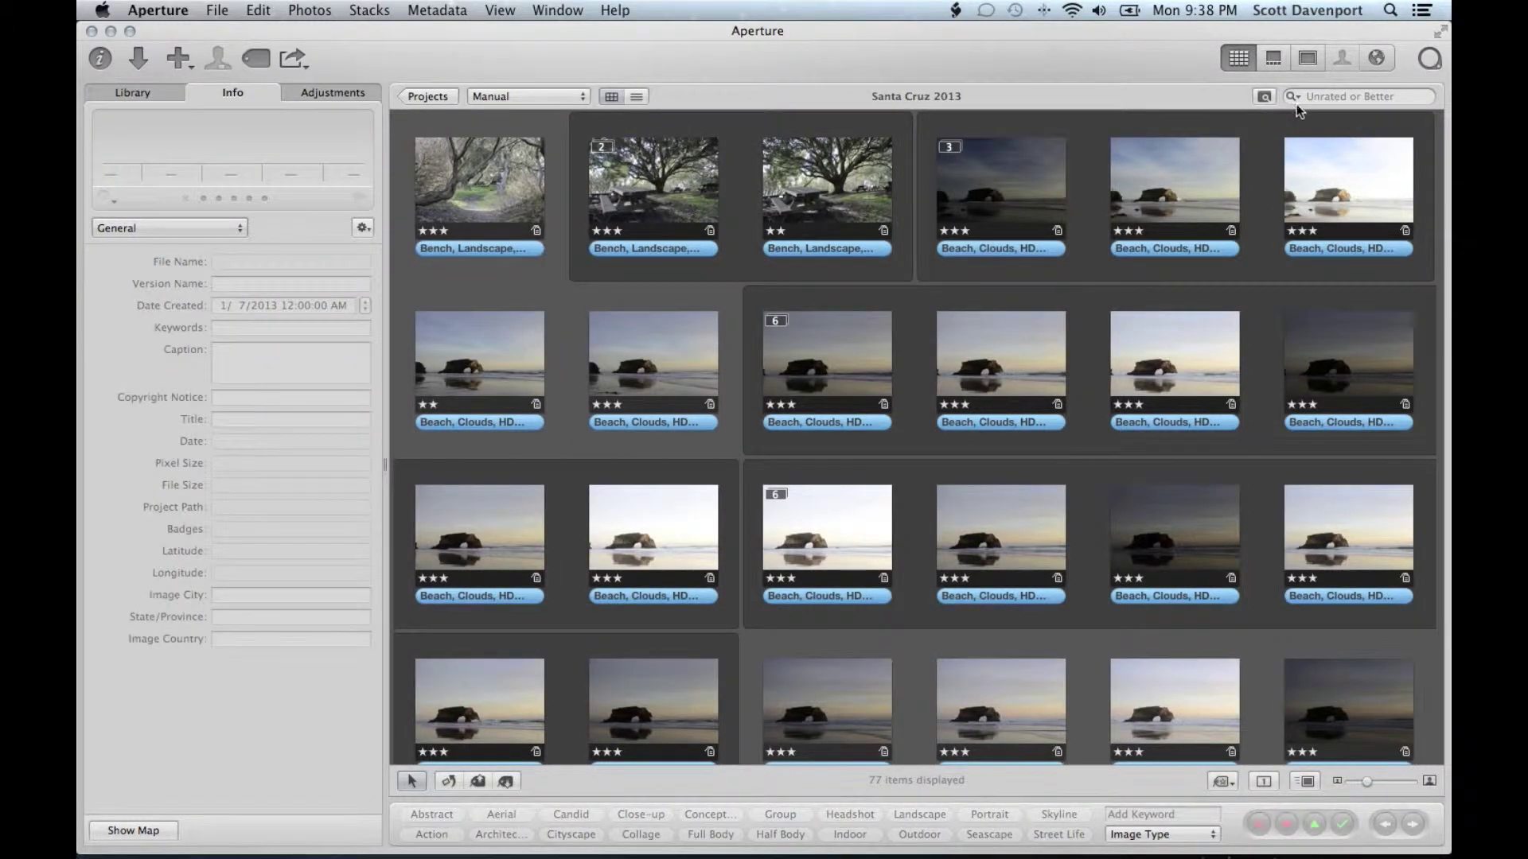
{"action": "left_click", "coordinate": [1293, 96]}
{"action": "left_click", "coordinate": [1305, 177]}
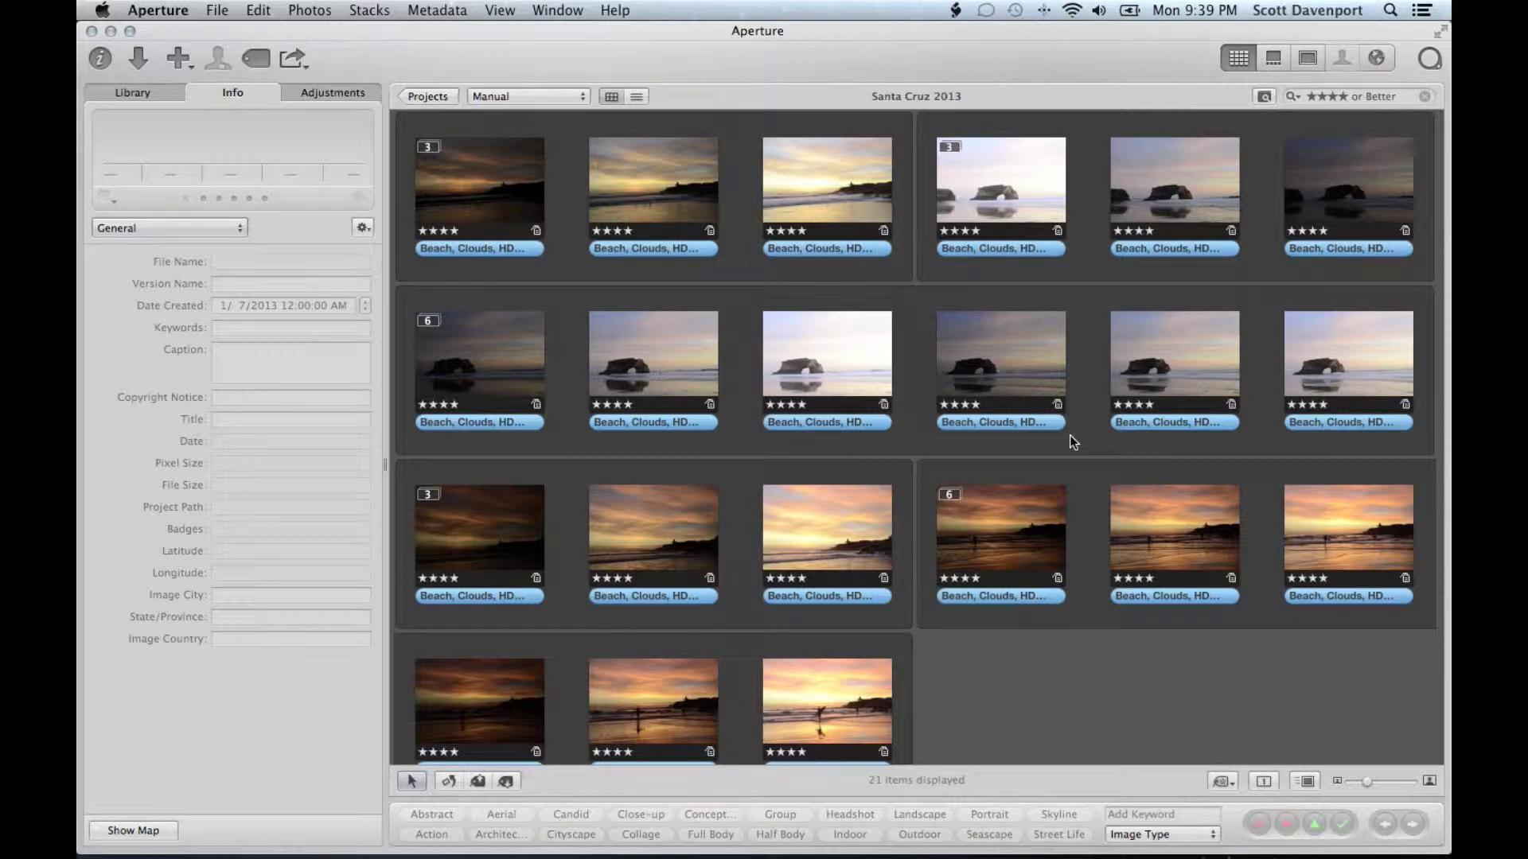
{"action": "mouse_move", "coordinate": [1034, 502]}
{"action": "left_click", "coordinate": [1003, 537]}
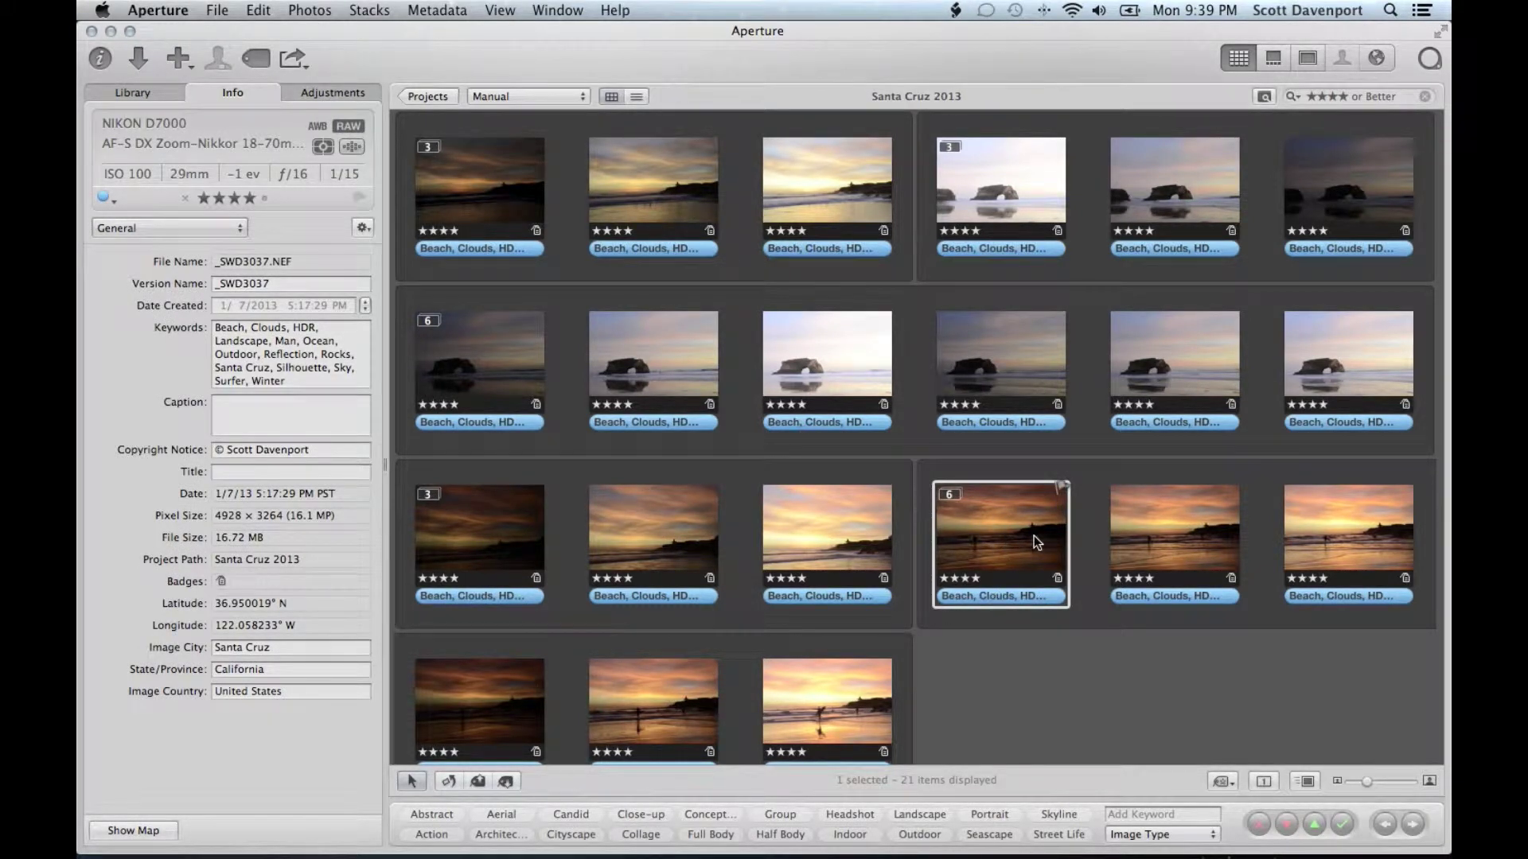
- View the selected sunset stack photo full size in the Viewer
{"action": "key", "text": "v"}
{"action": "key", "text": "v"}
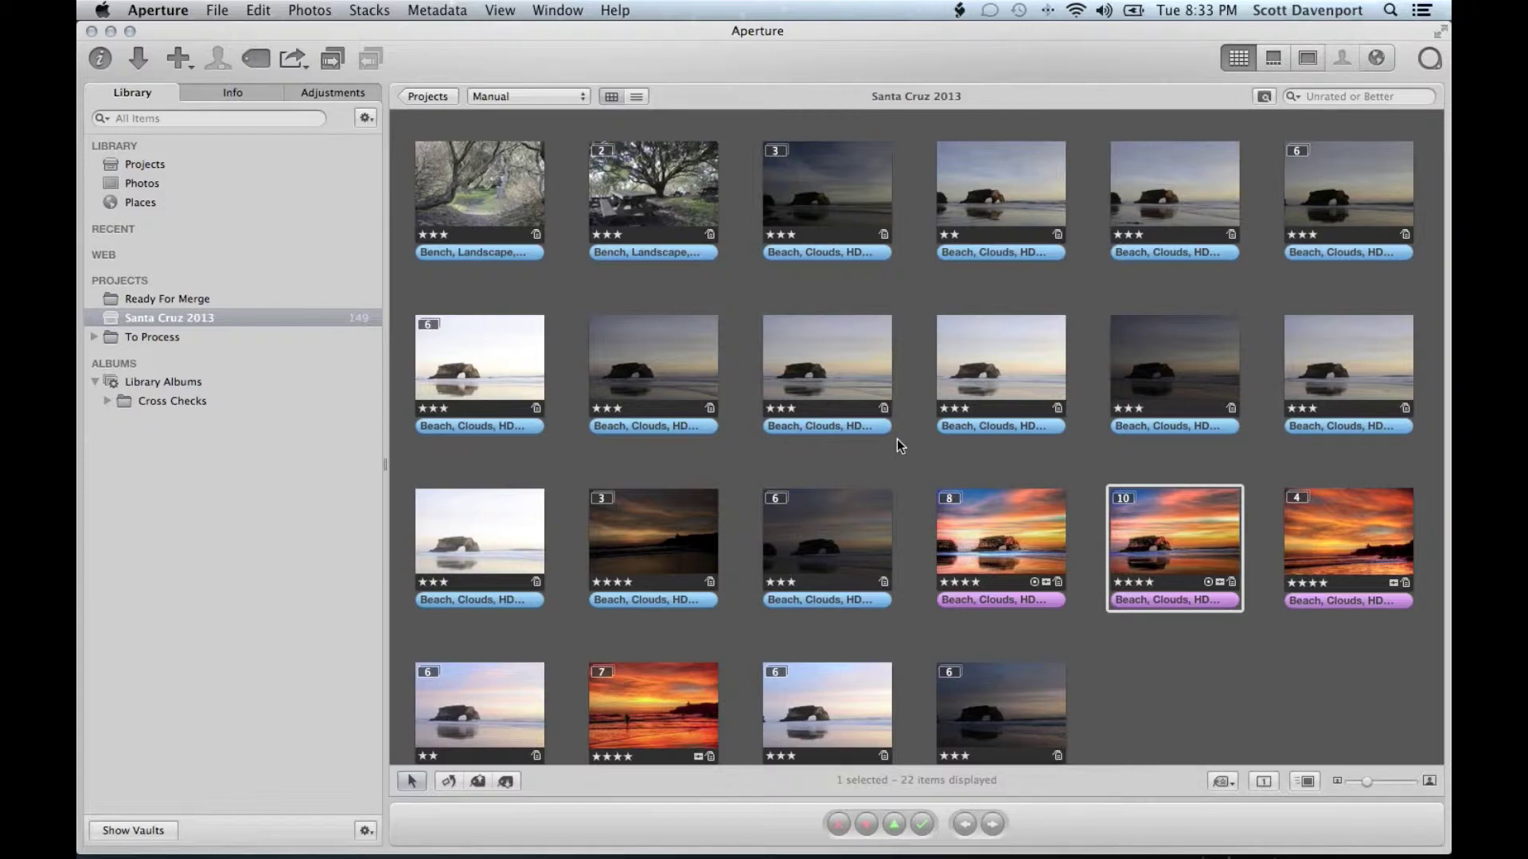
- Limit the grid to four-star-or-better photos and expand the ten-image sunset stack
{"action": "left_click", "coordinate": [1292, 99]}
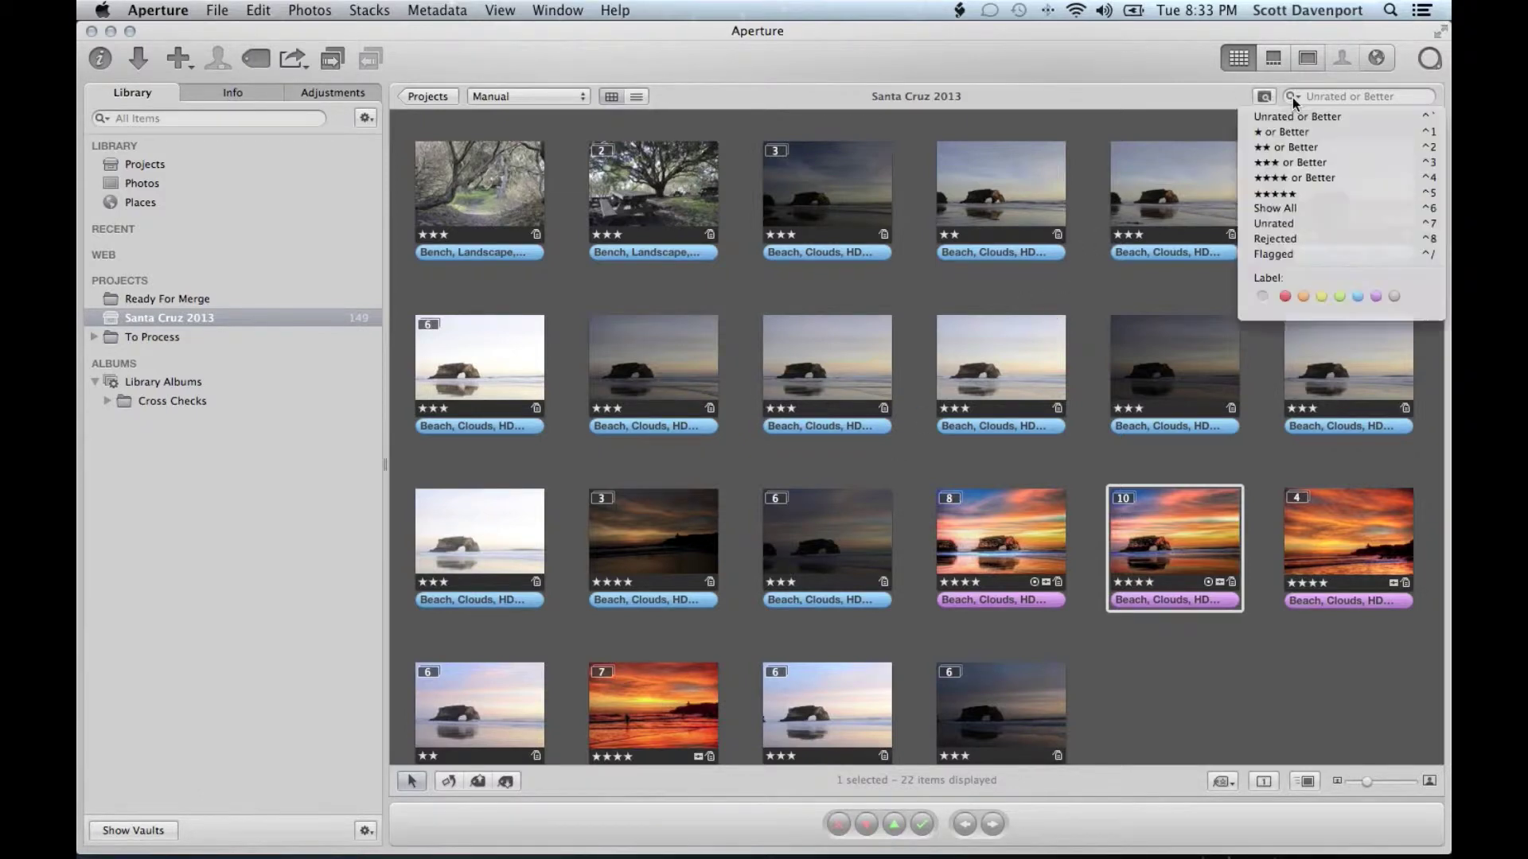
{"action": "left_click", "coordinate": [1304, 188]}
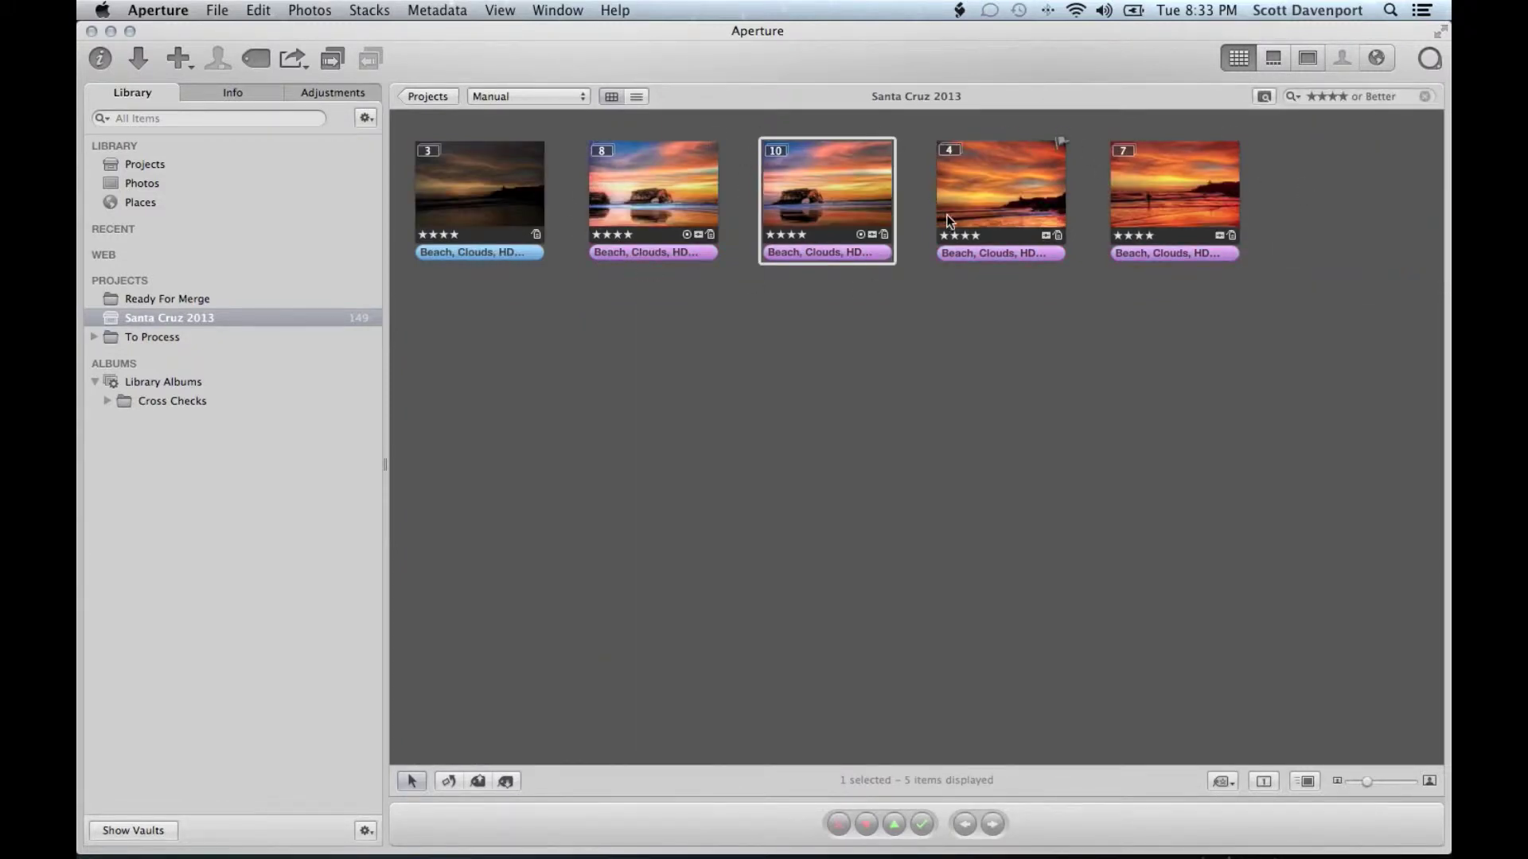
{"action": "left_click", "coordinate": [848, 183]}
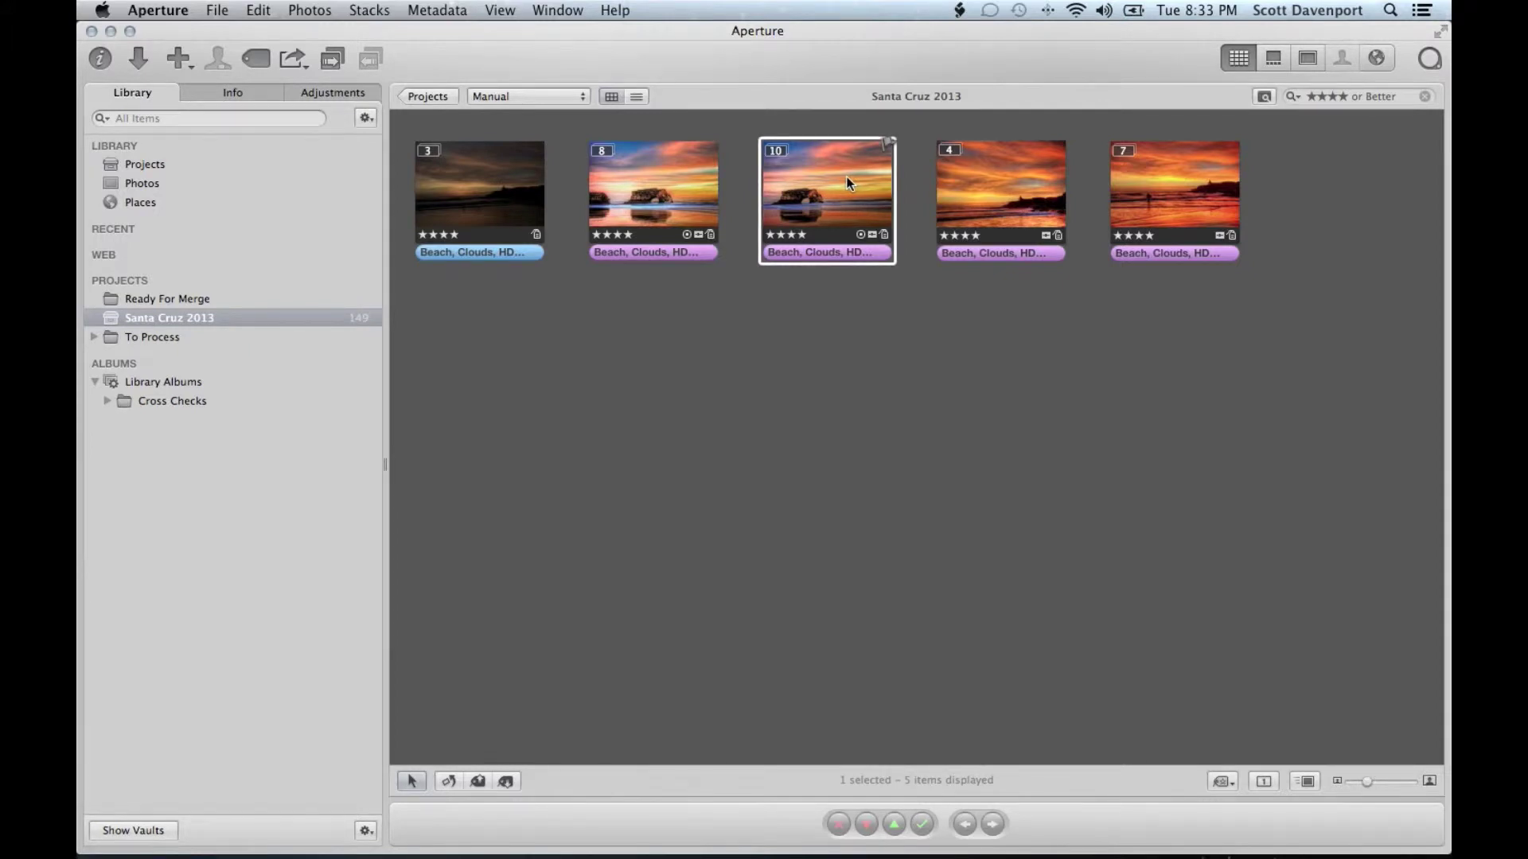
{"action": "key", "text": "shift+k"}
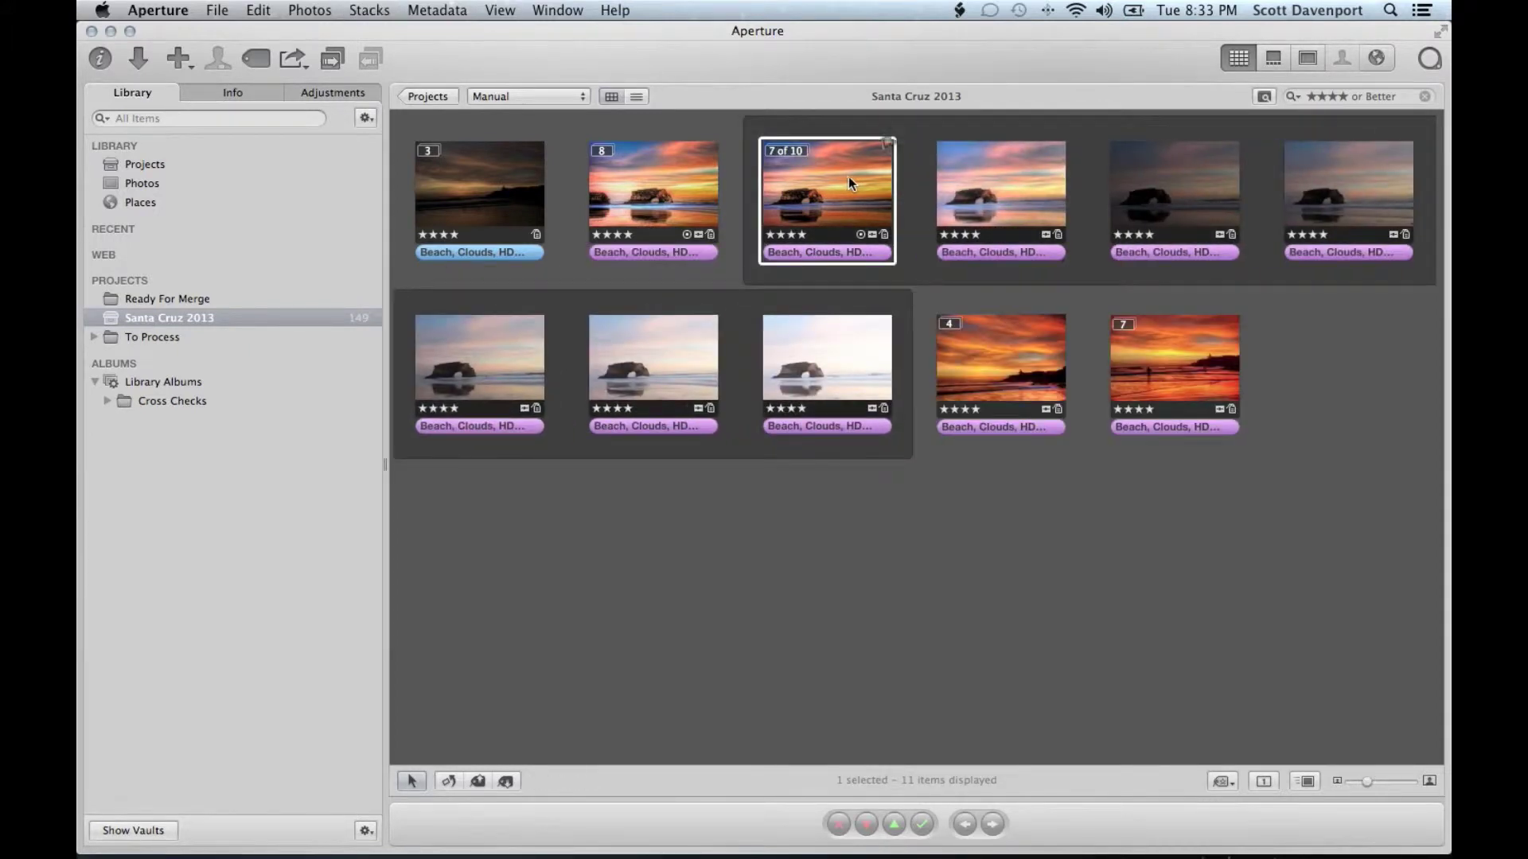
- Step through the stack's images and view the fourth top-row sunset photo full size
{"action": "left_click", "coordinate": [1149, 187]}
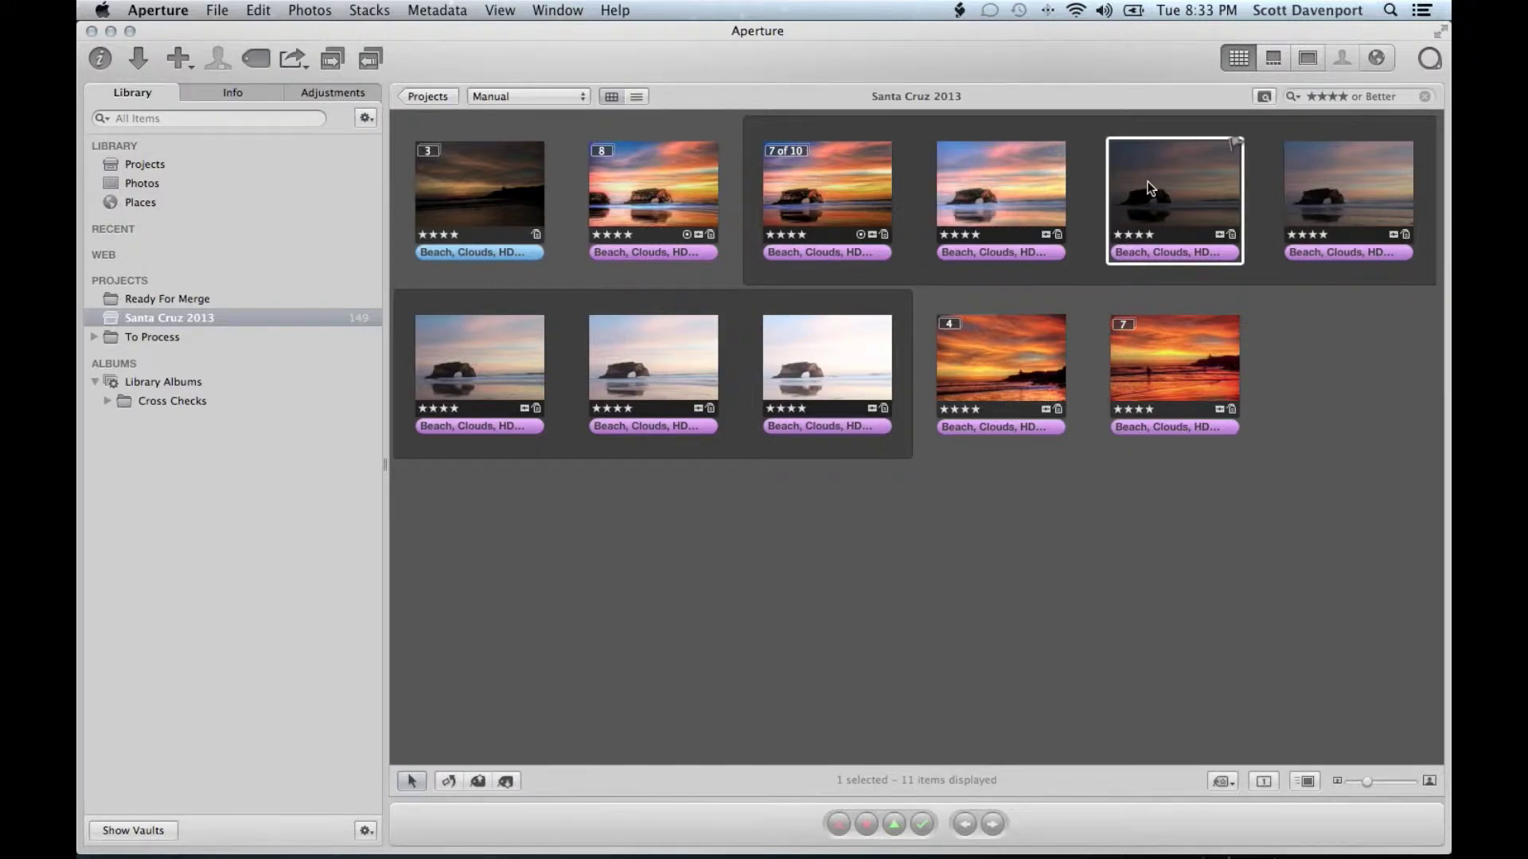
{"action": "key", "text": "Right"}
{"action": "key", "text": "Right"}
{"action": "key", "text": "Right"}
{"action": "key", "text": "Right"}
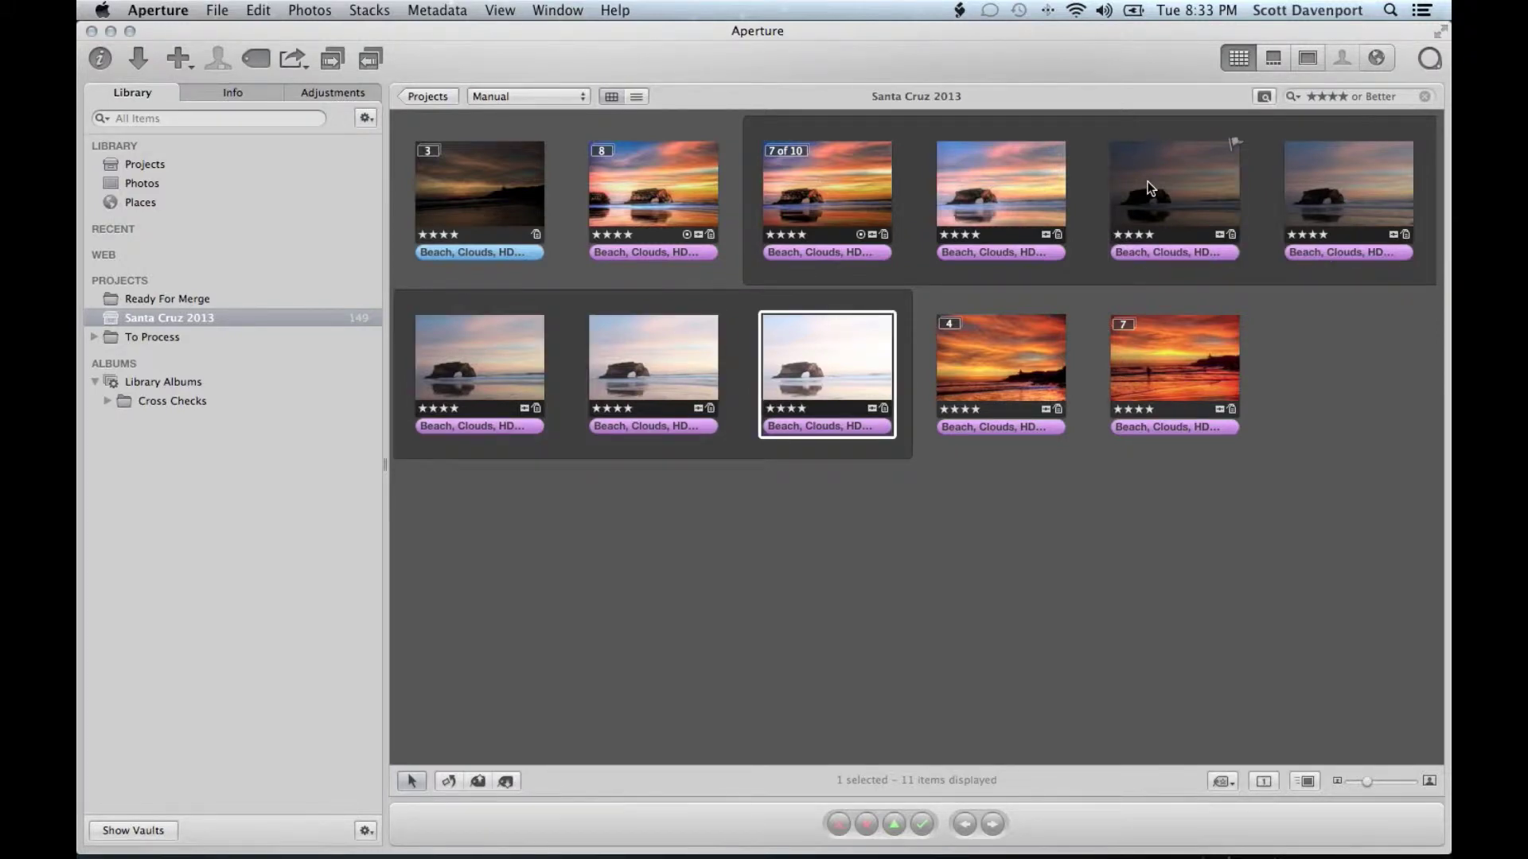
{"action": "key", "text": "Left"}
{"action": "key", "text": "Left"}
{"action": "key", "text": "Left"}
{"action": "key", "text": "Left"}
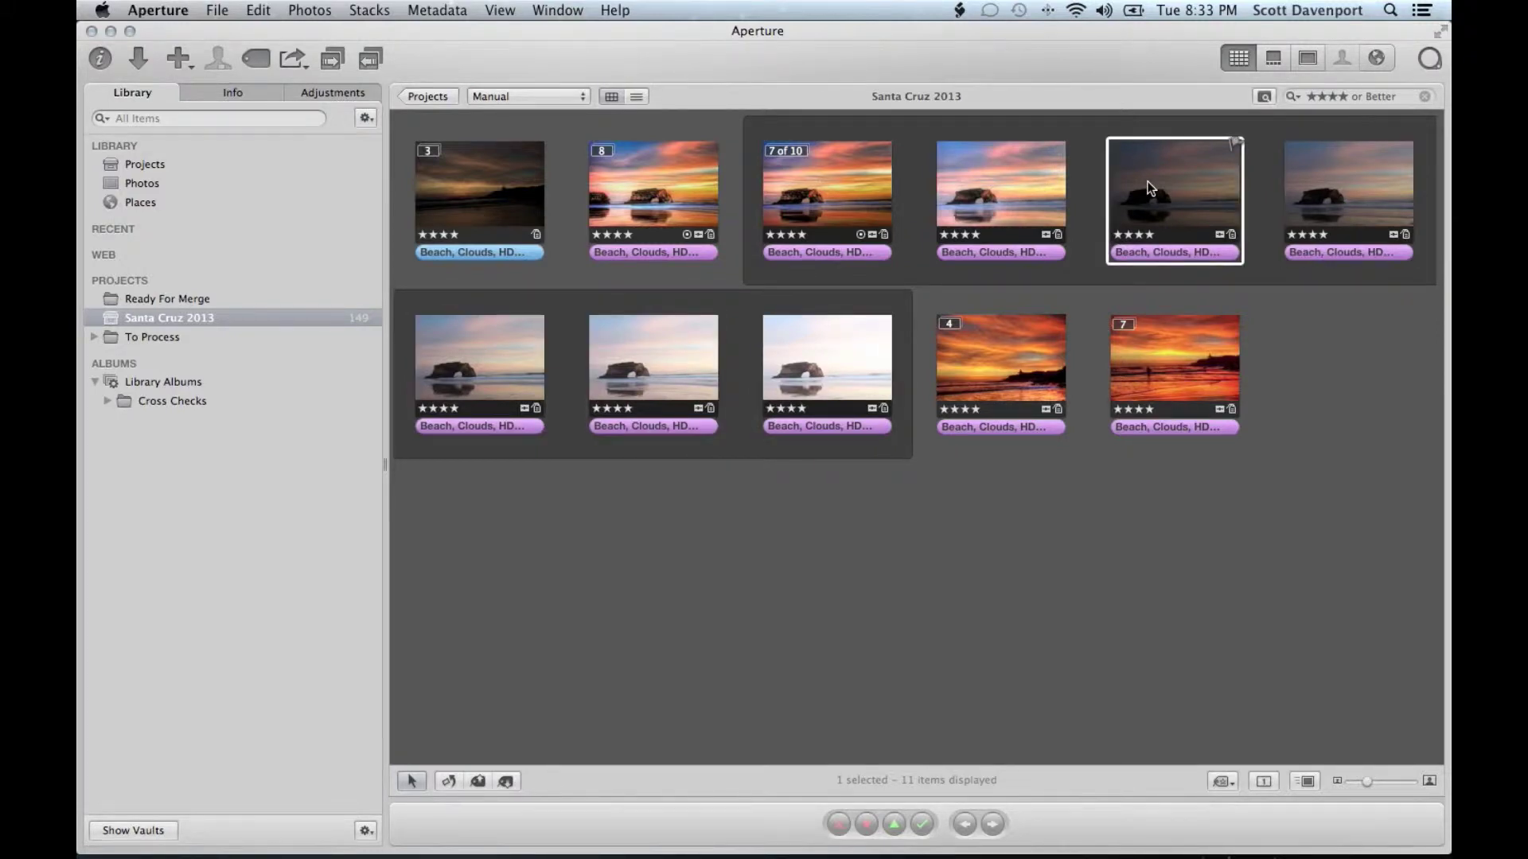
{"action": "left_click", "coordinate": [1024, 193]}
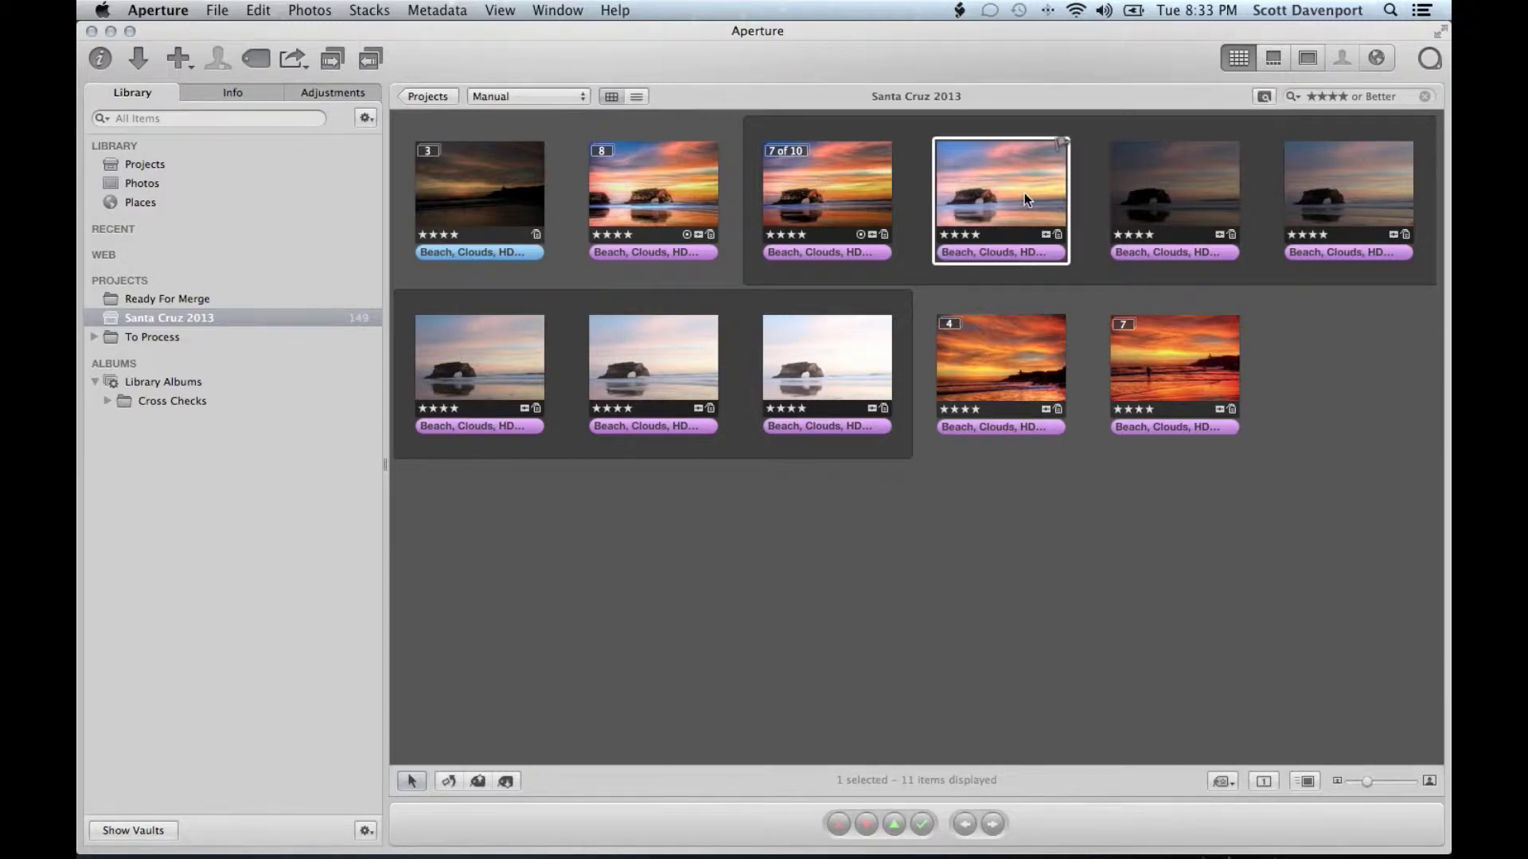
{"action": "double_click", "coordinate": [1024, 193]}
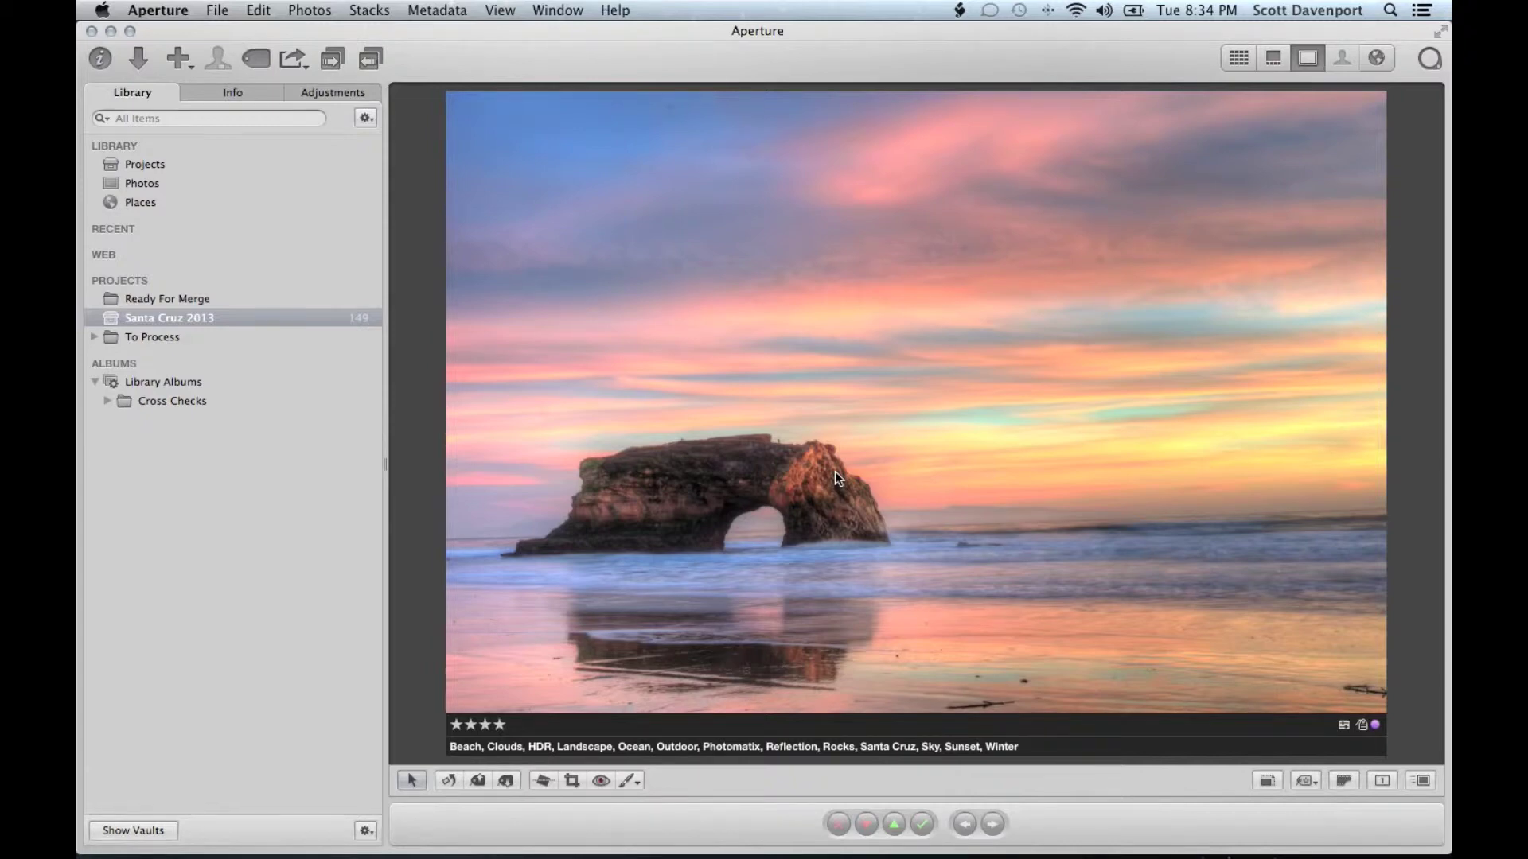
{"action": "key", "text": "v"}
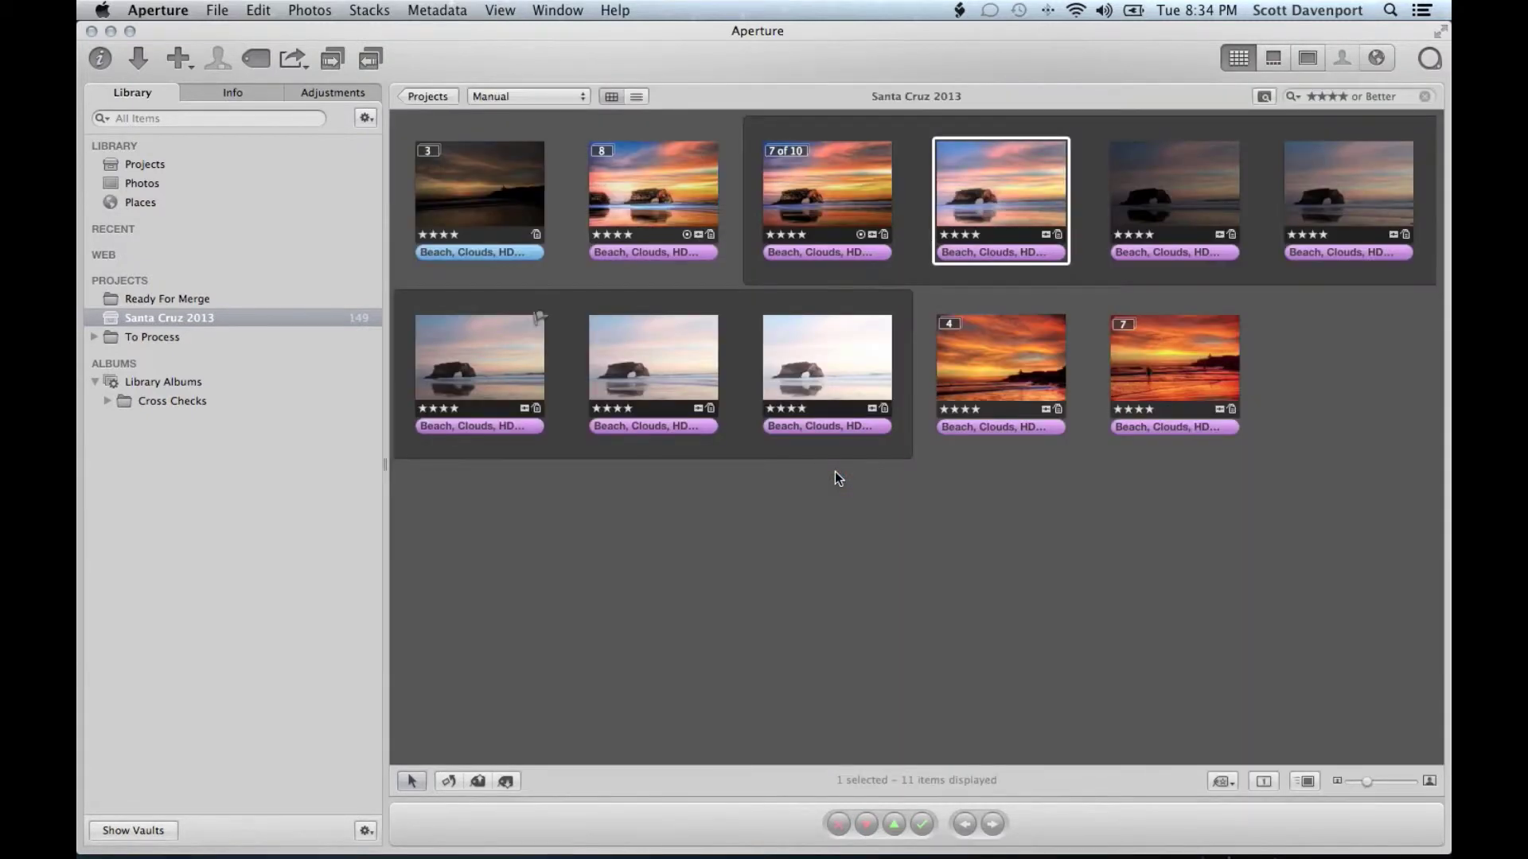
{"action": "key", "text": "Left"}
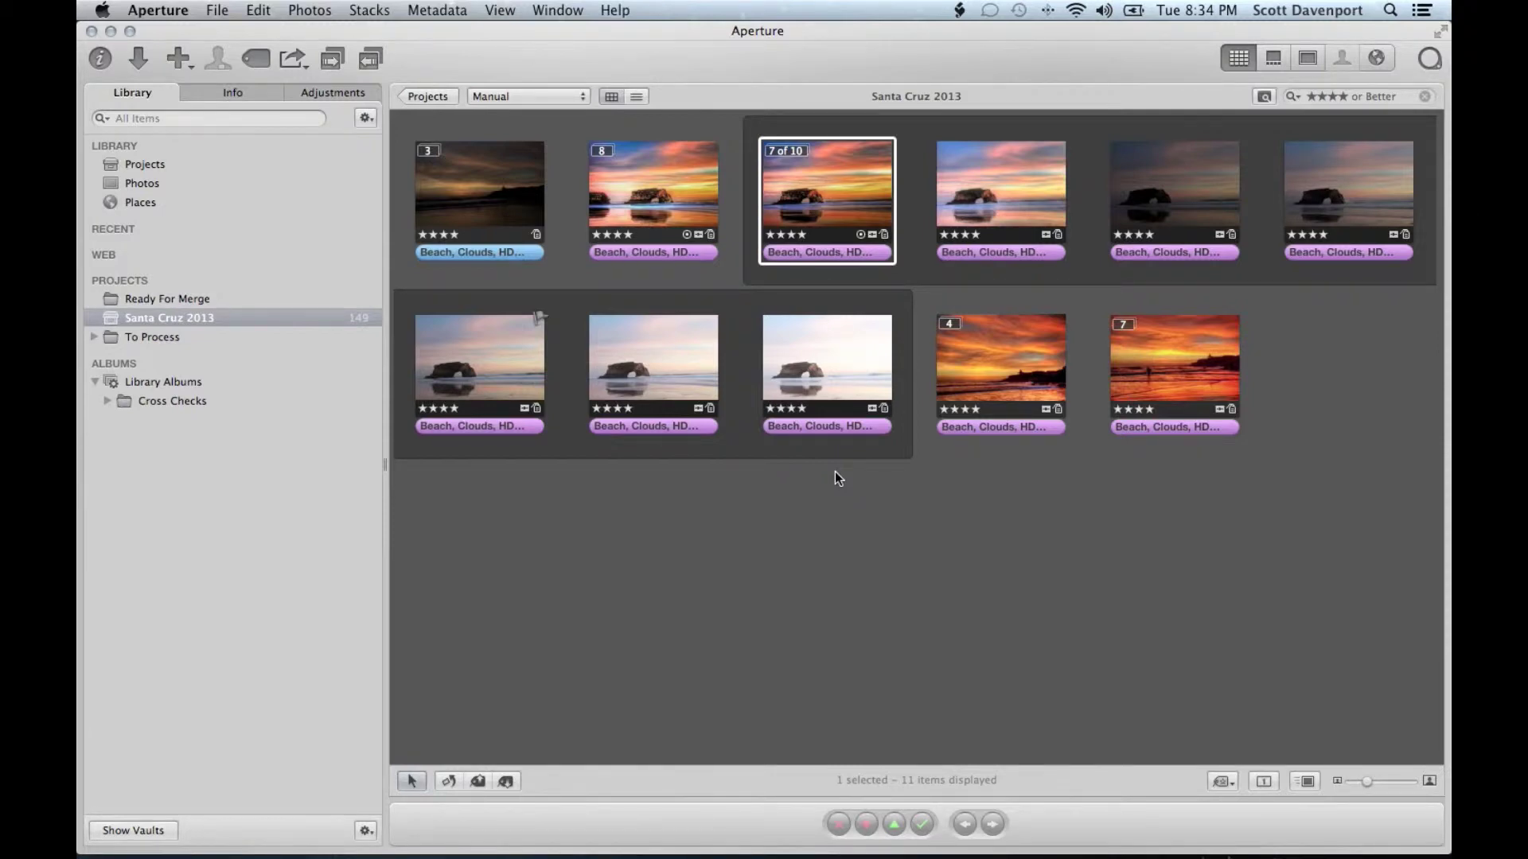
{"action": "key", "text": "d"}
{"action": "key", "text": "v"}
{"action": "key", "text": "v"}
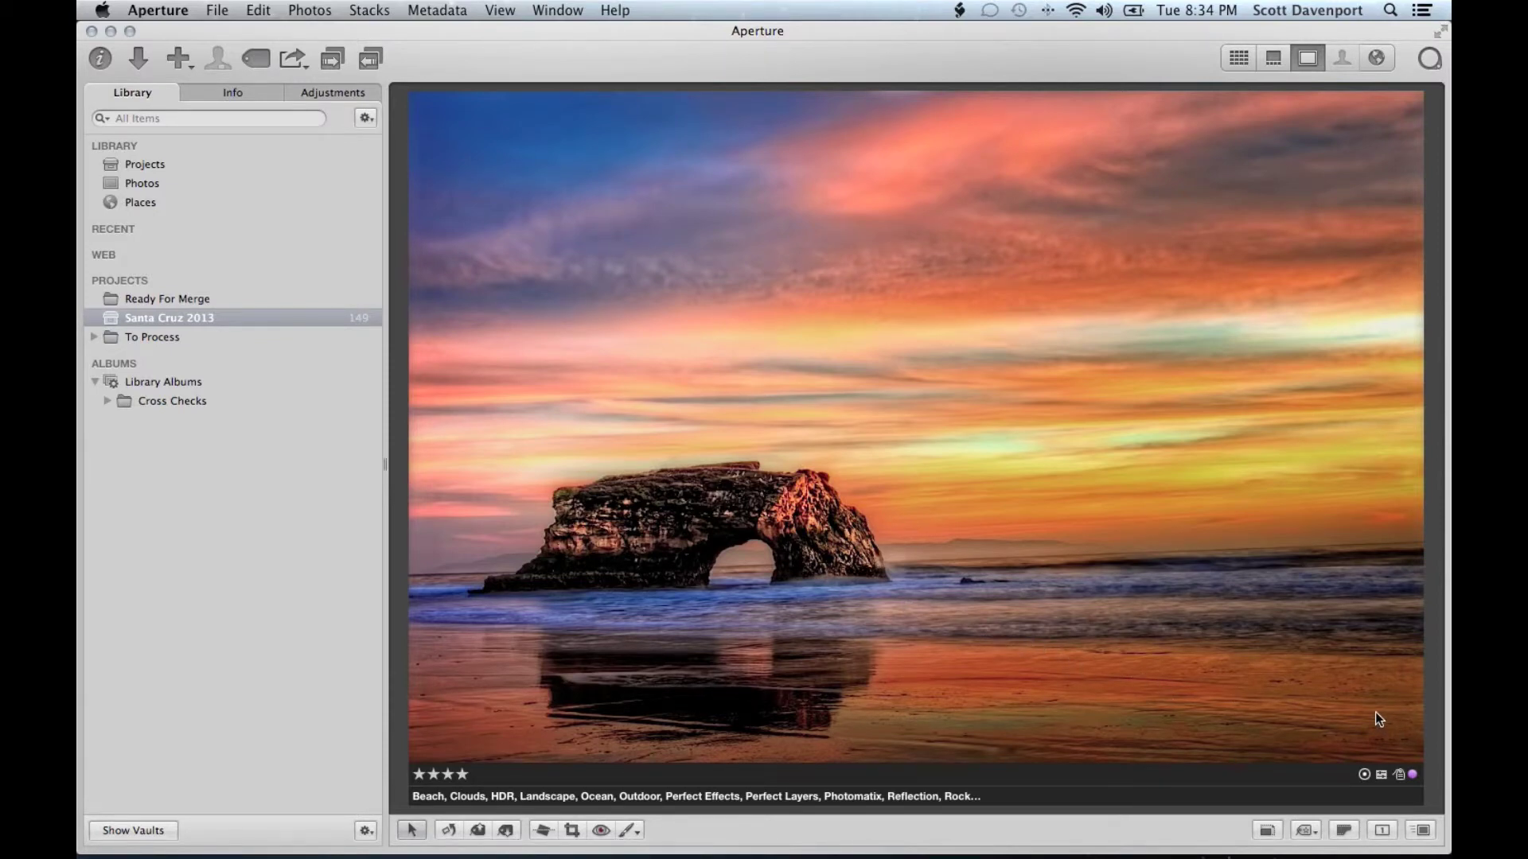
{"action": "key", "text": "v"}
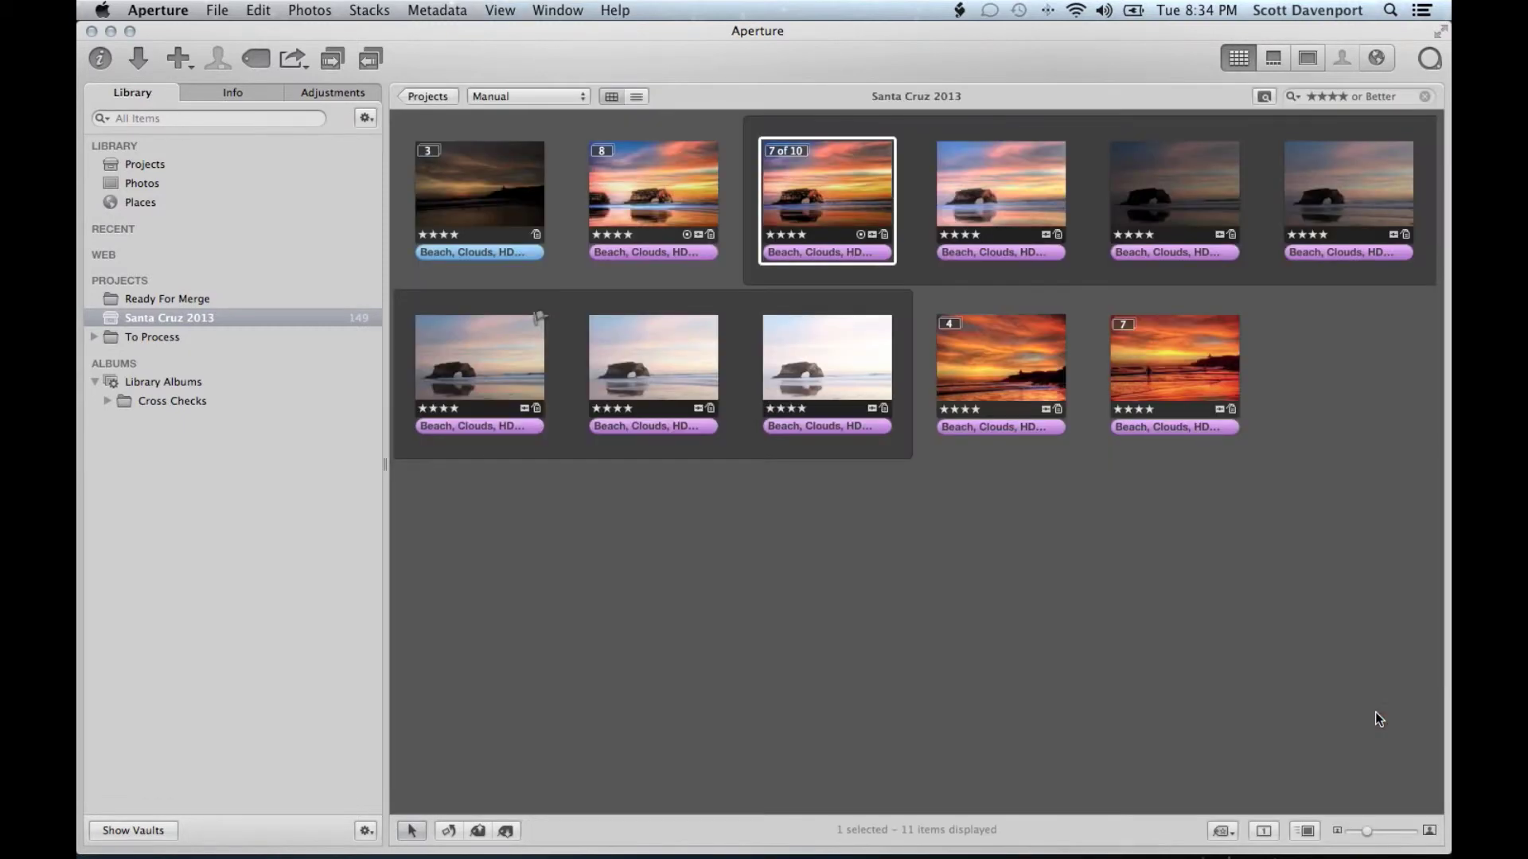
- Preview the four-image sunset stack's pick full size, then return to the thumbnail grid
{"action": "left_click", "coordinate": [1001, 385]}
{"action": "key", "text": "v"}
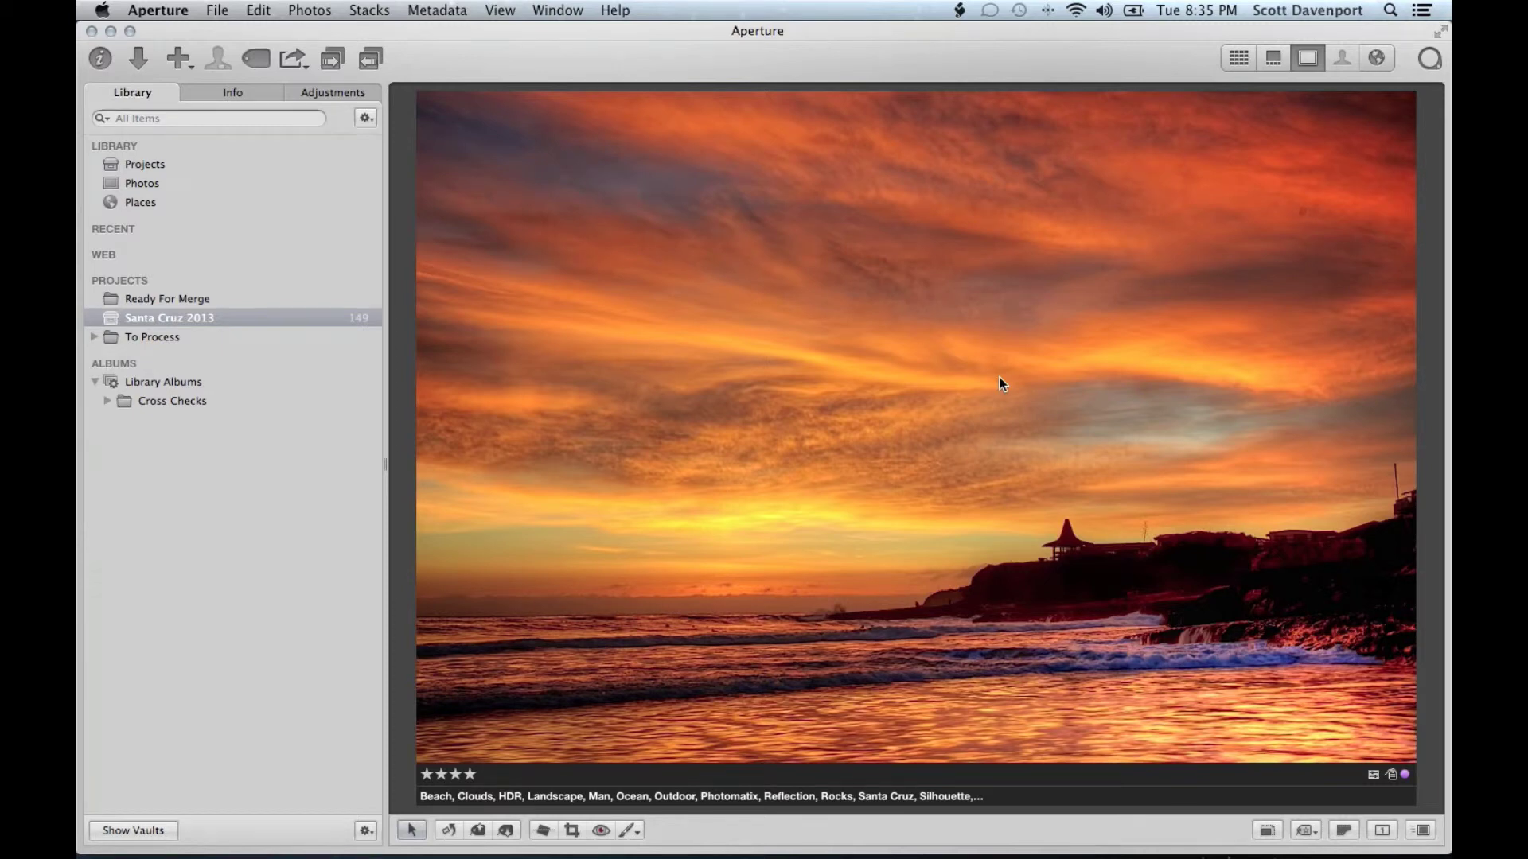
{"action": "key", "text": "v"}
- Expand the four-image sunset stack and step back and forth through its images
{"action": "key", "text": "shift+k"}
{"action": "key", "text": "Right"}
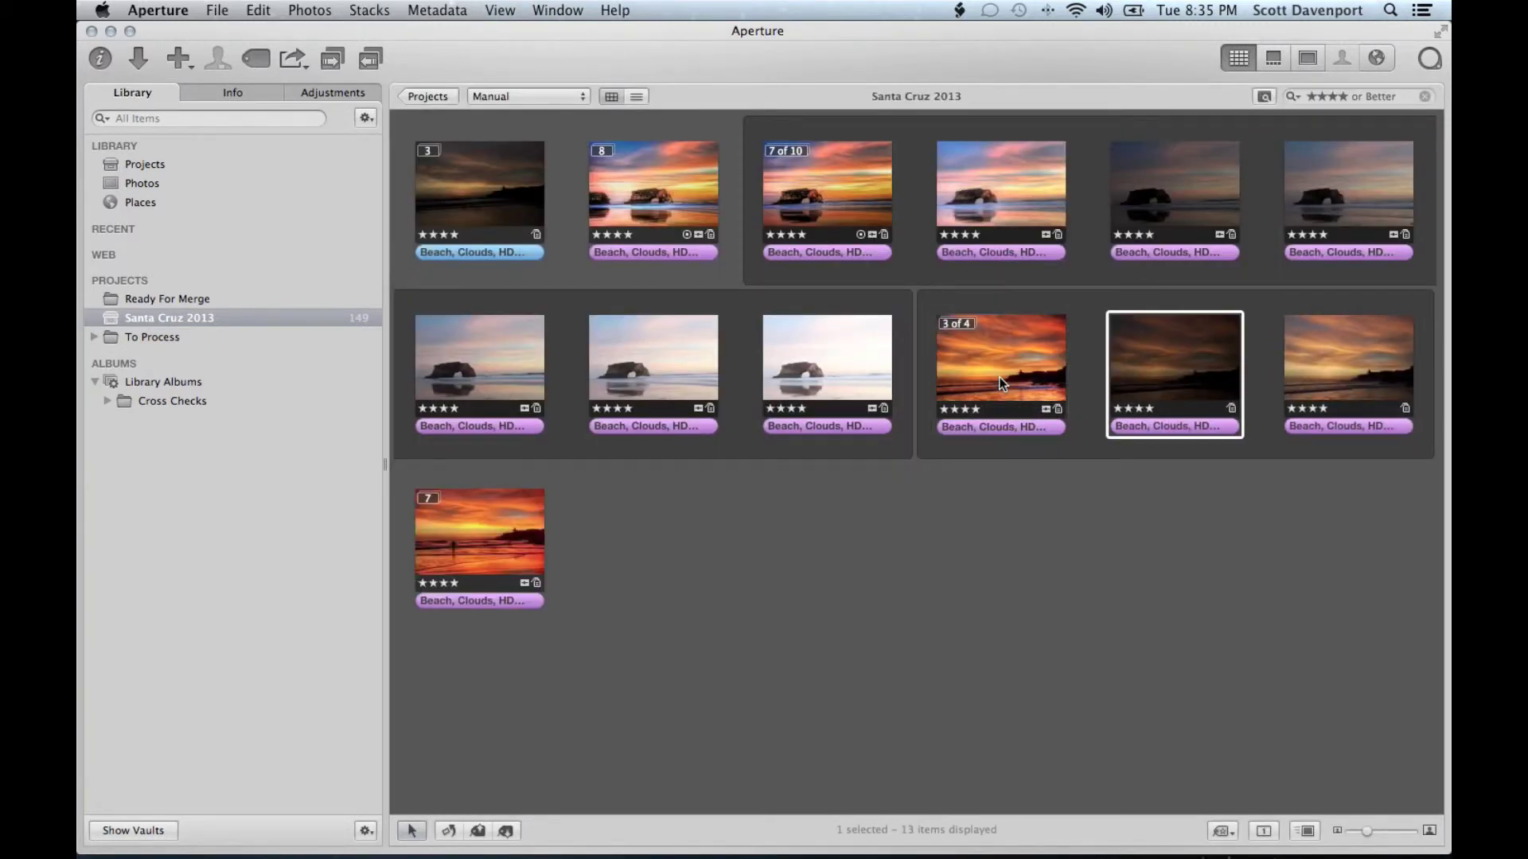
{"action": "key", "text": "Right"}
{"action": "key", "text": "Left"}
{"action": "key", "text": "Right"}
{"action": "key", "text": "Left"}
{"action": "key", "text": "Right"}
{"action": "key", "text": "Left"}
{"action": "key", "text": "Right"}
{"action": "key", "text": "Left"}
- Compare neighbouring stack images and select the stack's pick, image 3 of 4
{"action": "key", "text": "Right"}
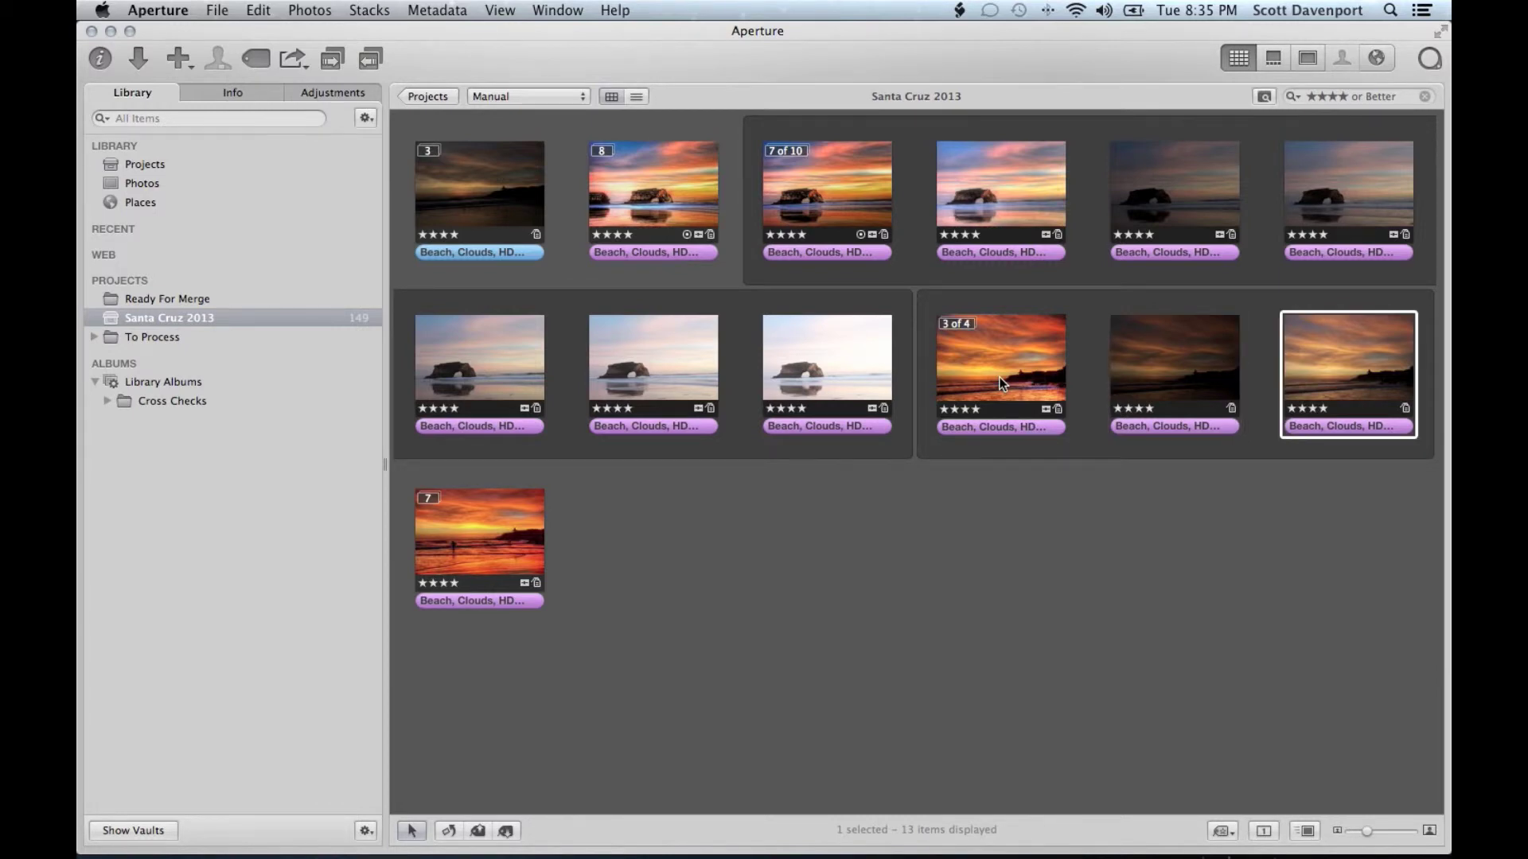
{"action": "key", "text": "Left"}
{"action": "key", "text": "Right"}
{"action": "key", "text": "Left"}
{"action": "key", "text": "Right"}
{"action": "key", "text": "Left"}
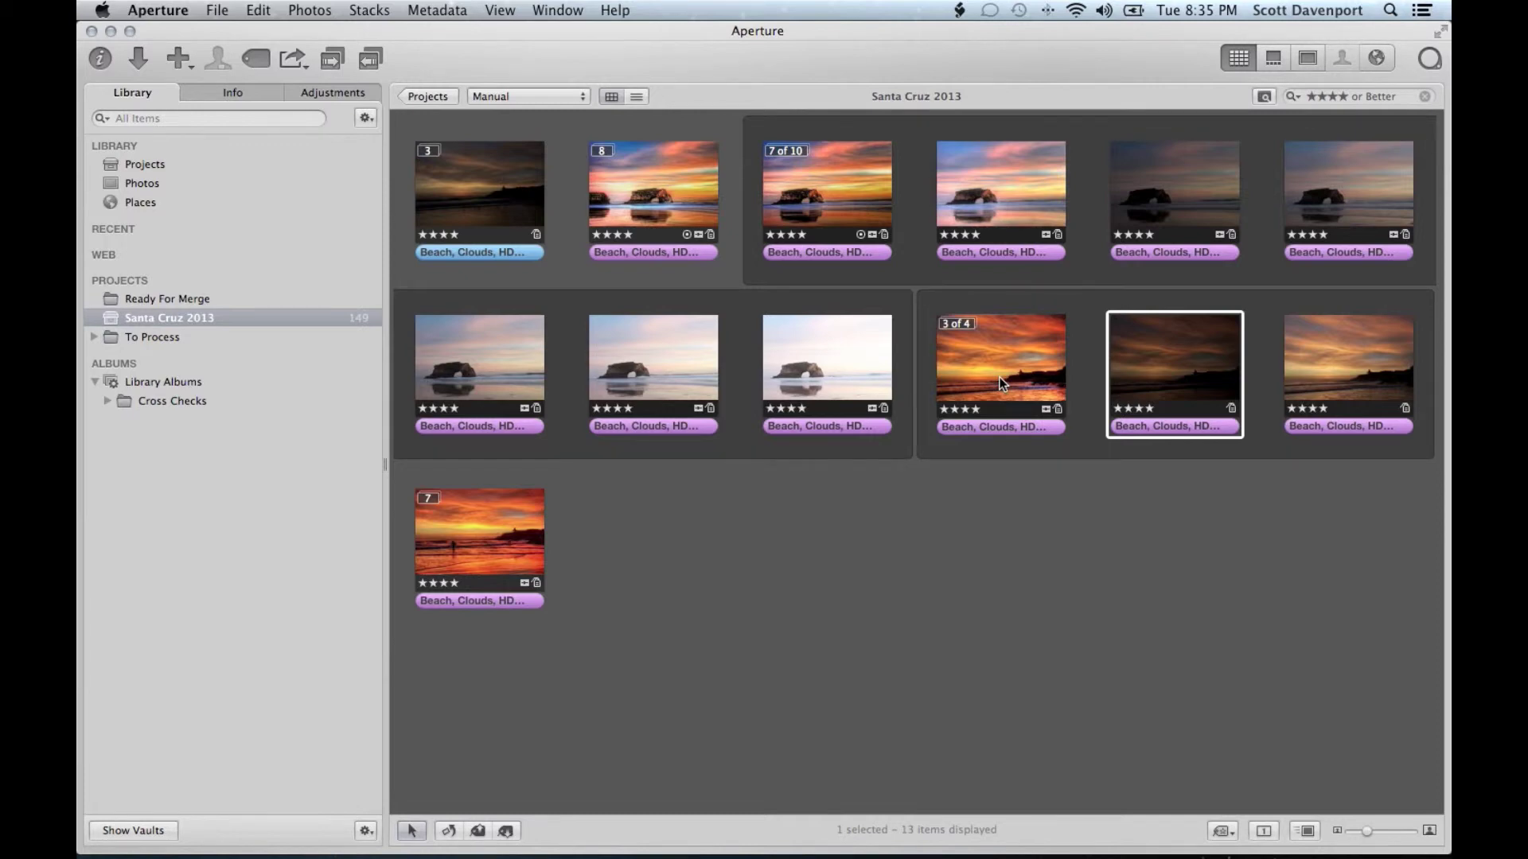
{"action": "key", "text": "Left"}
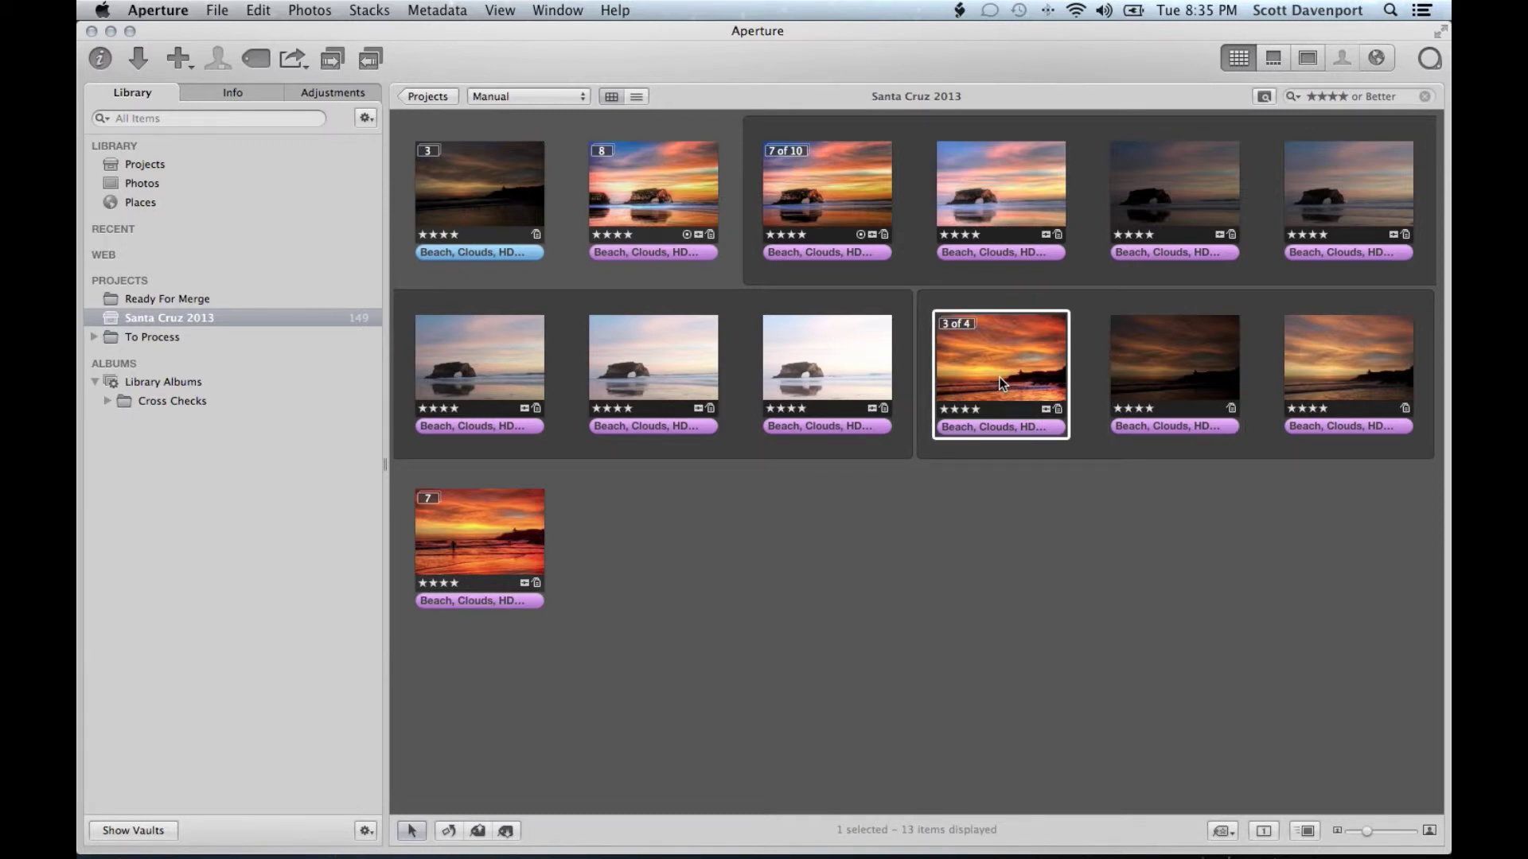
- Open the 3 of 4 orange sunset photo, the stack's four-star pick, in the Viewer
{"action": "double_click", "coordinate": [1000, 383]}
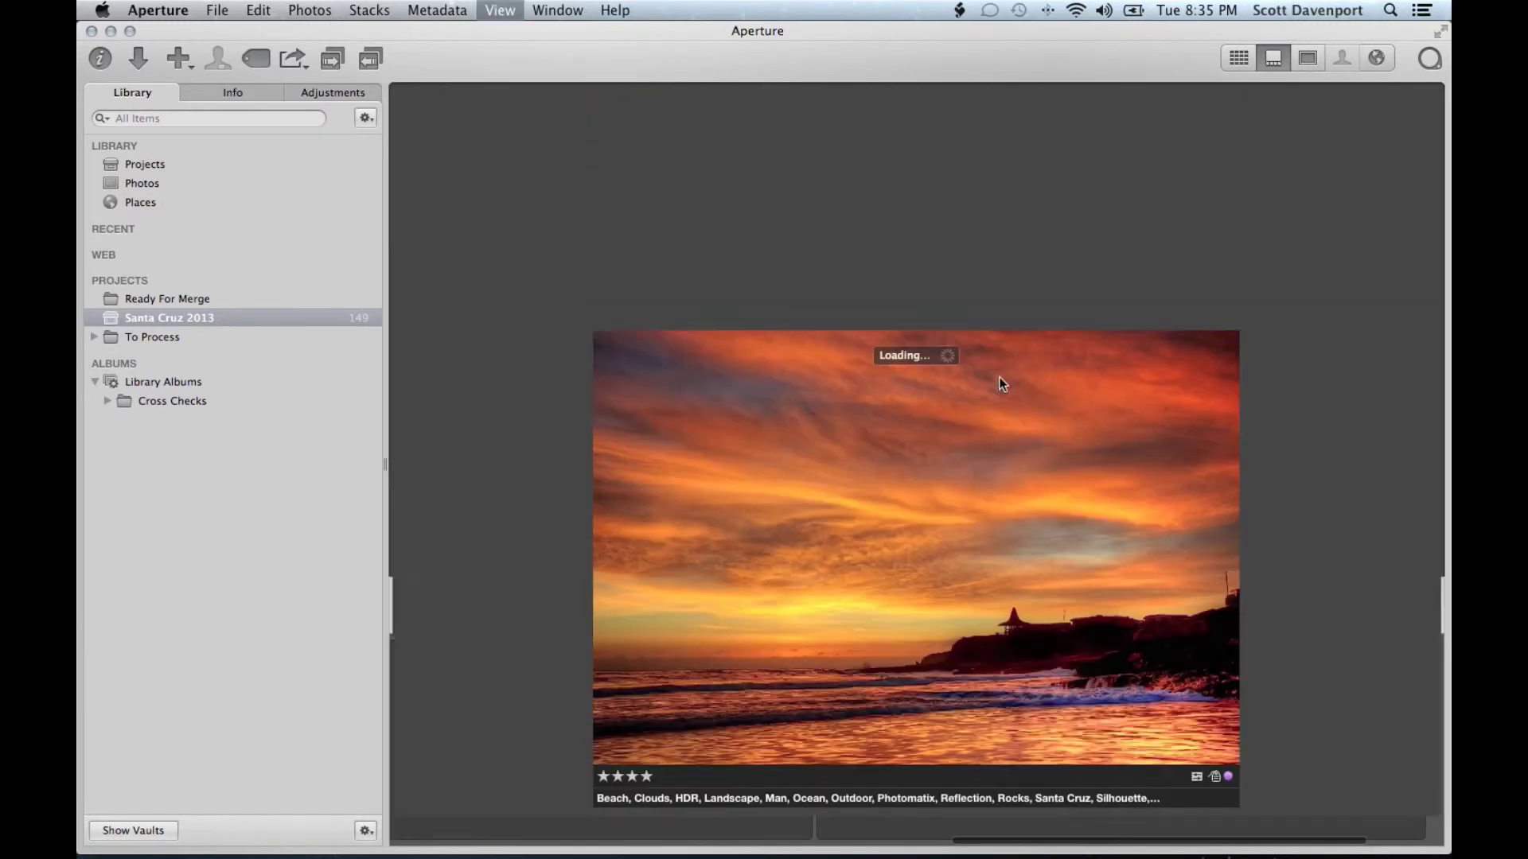